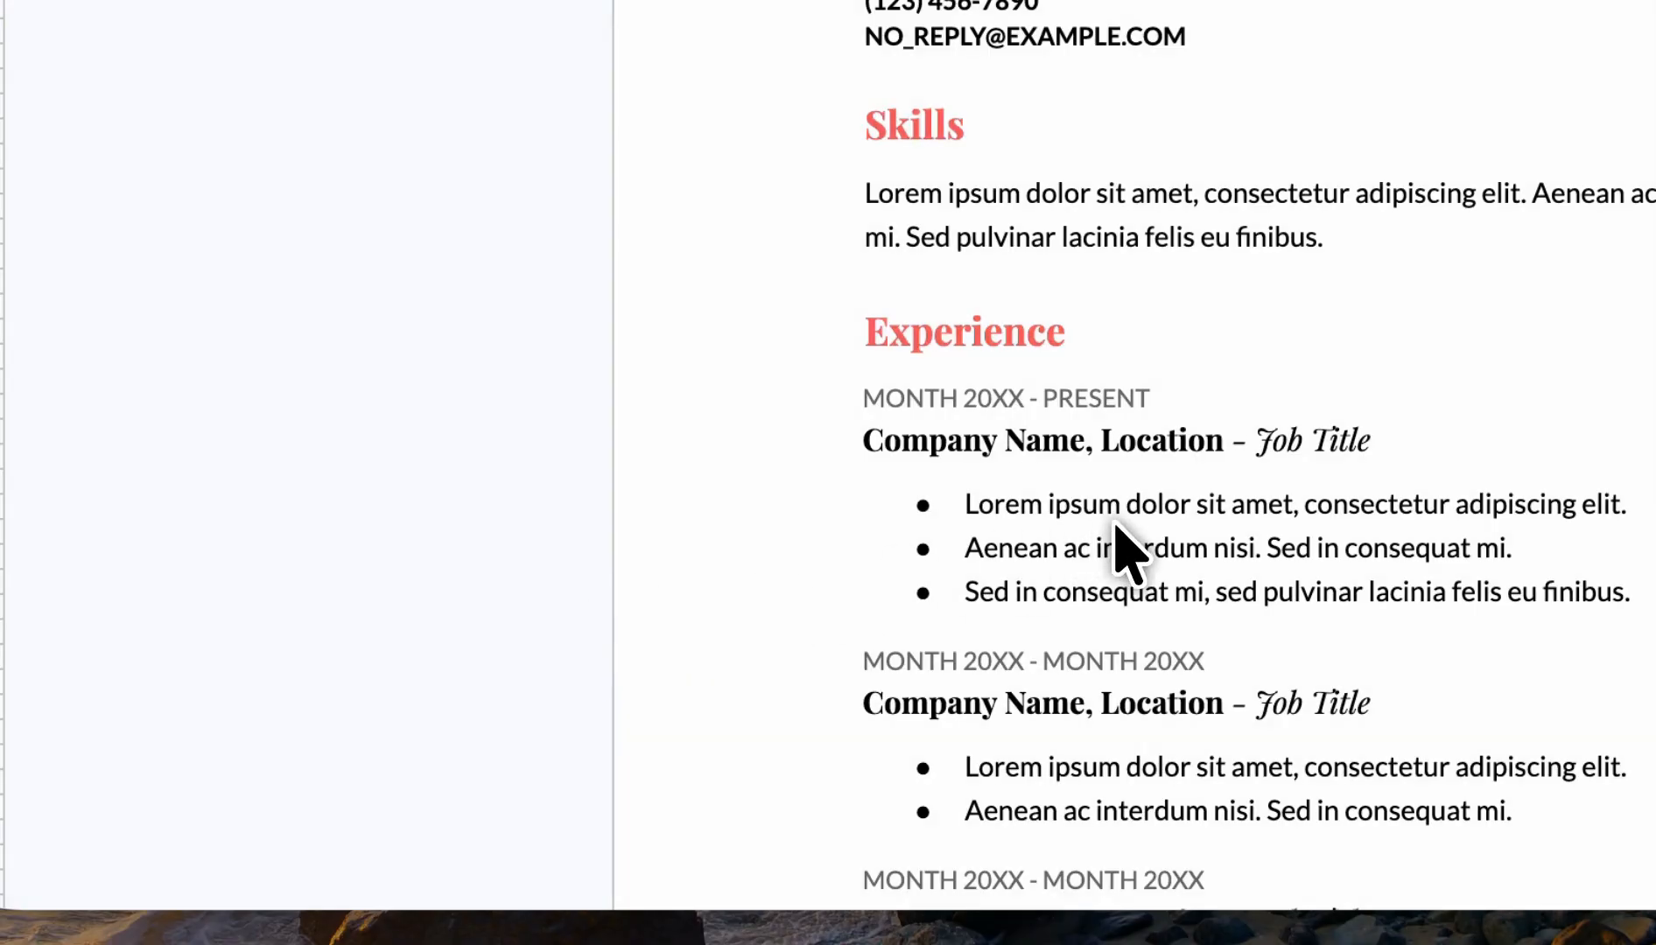
{"action": "scroll", "coordinate": [1173, 230], "scroll_direction": "down", "scroll_amount": 4}
{"action": "scroll", "coordinate": [1173, 229], "scroll_direction": "up", "scroll_amount": 1}
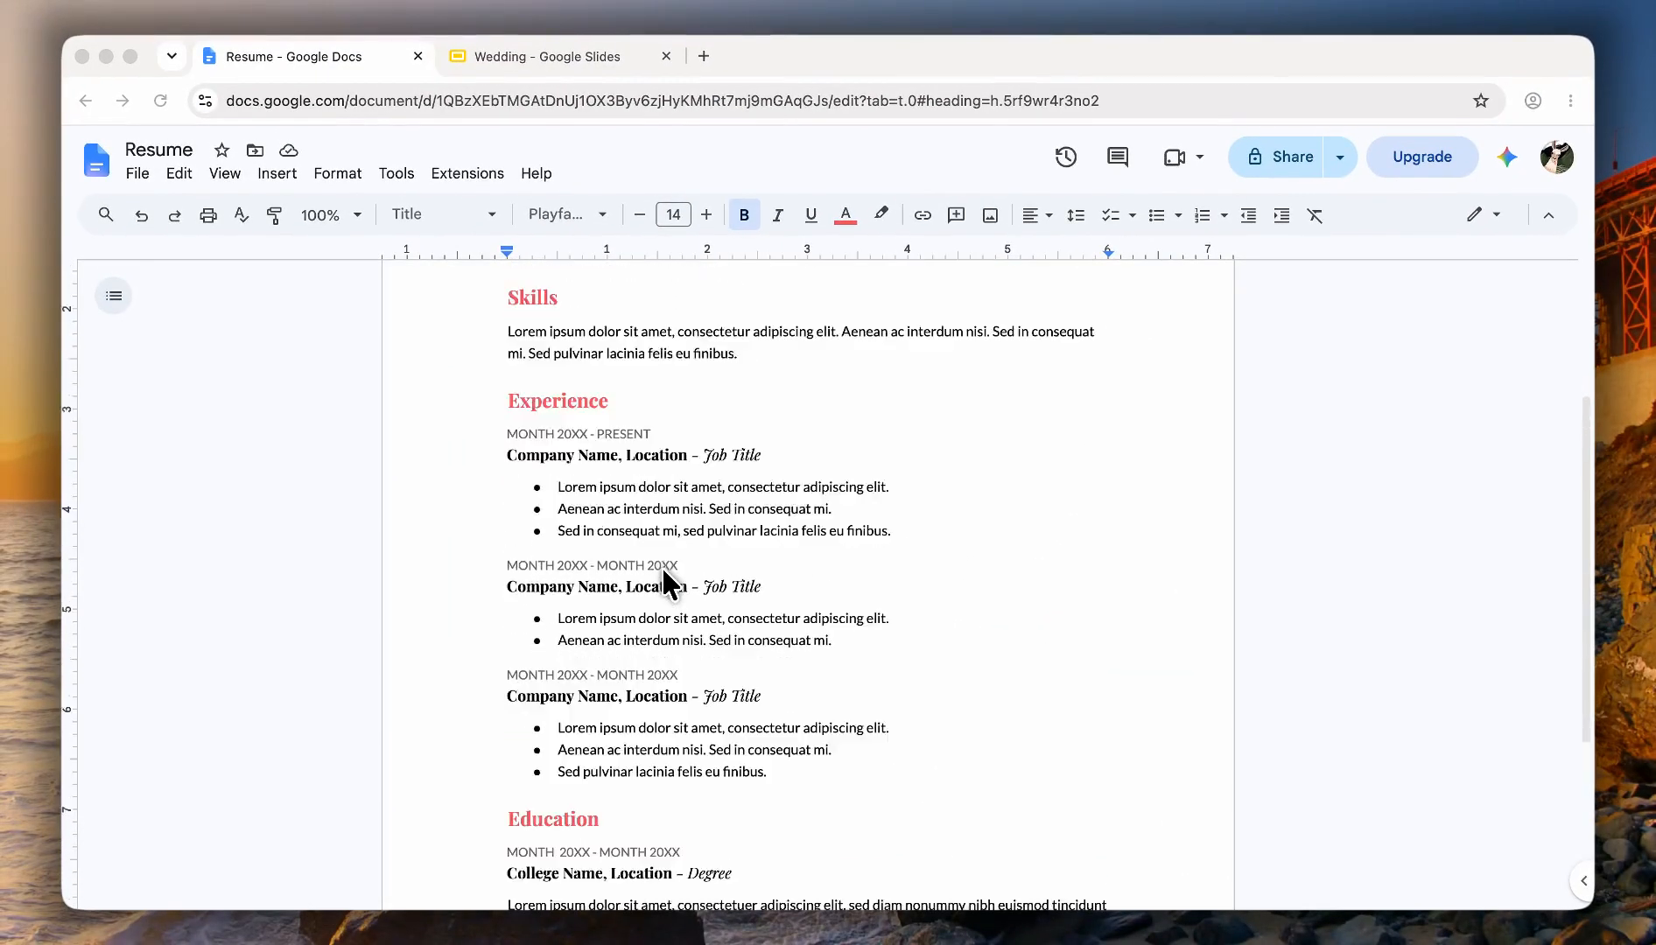
{"action": "scroll", "coordinate": [662, 570], "scroll_direction": "up", "scroll_amount": 3}
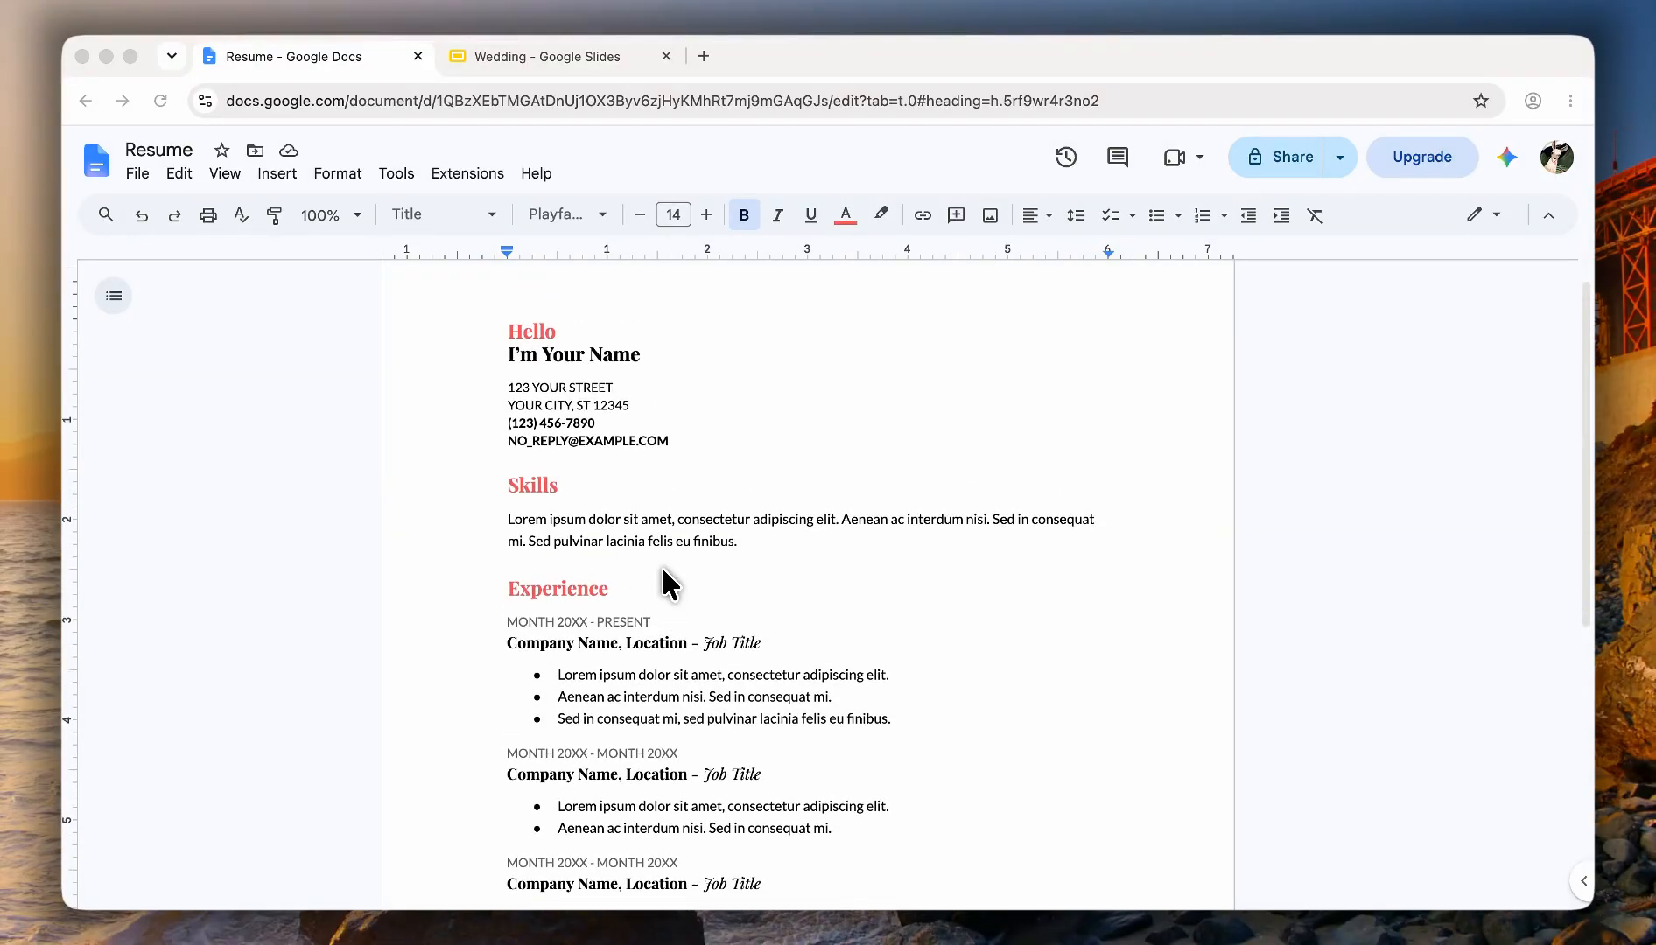
{"action": "scroll", "coordinate": [661, 580], "scroll_direction": "down", "scroll_amount": 1}
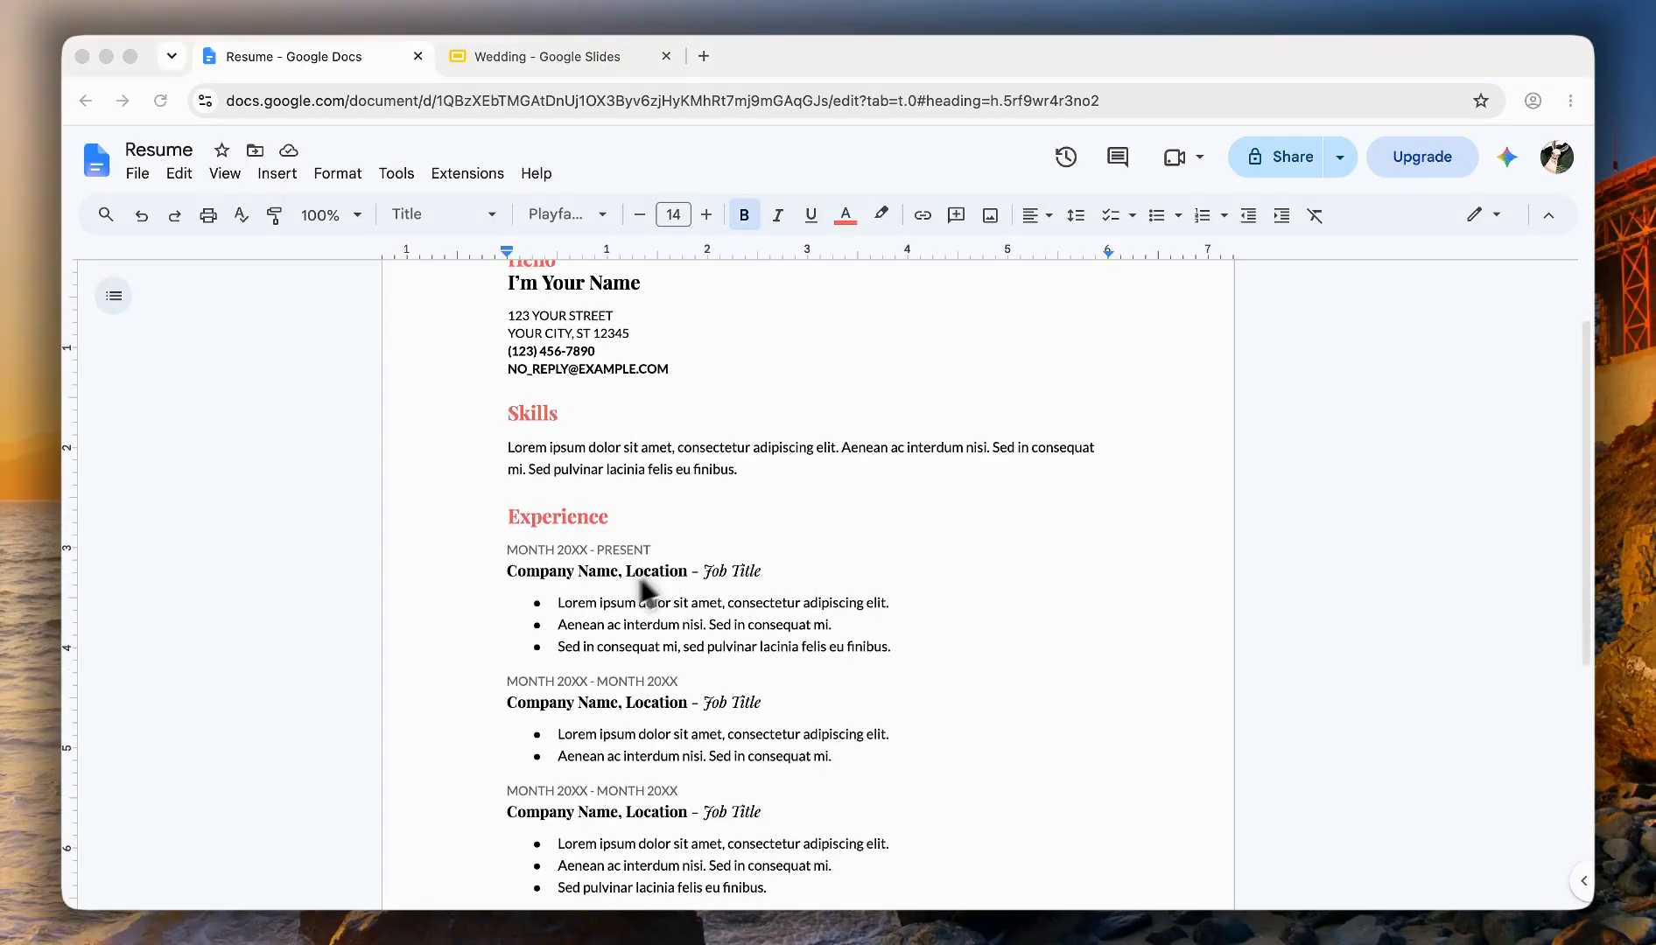
{"action": "scroll", "coordinate": [639, 595], "scroll_direction": "down", "scroll_amount": 1}
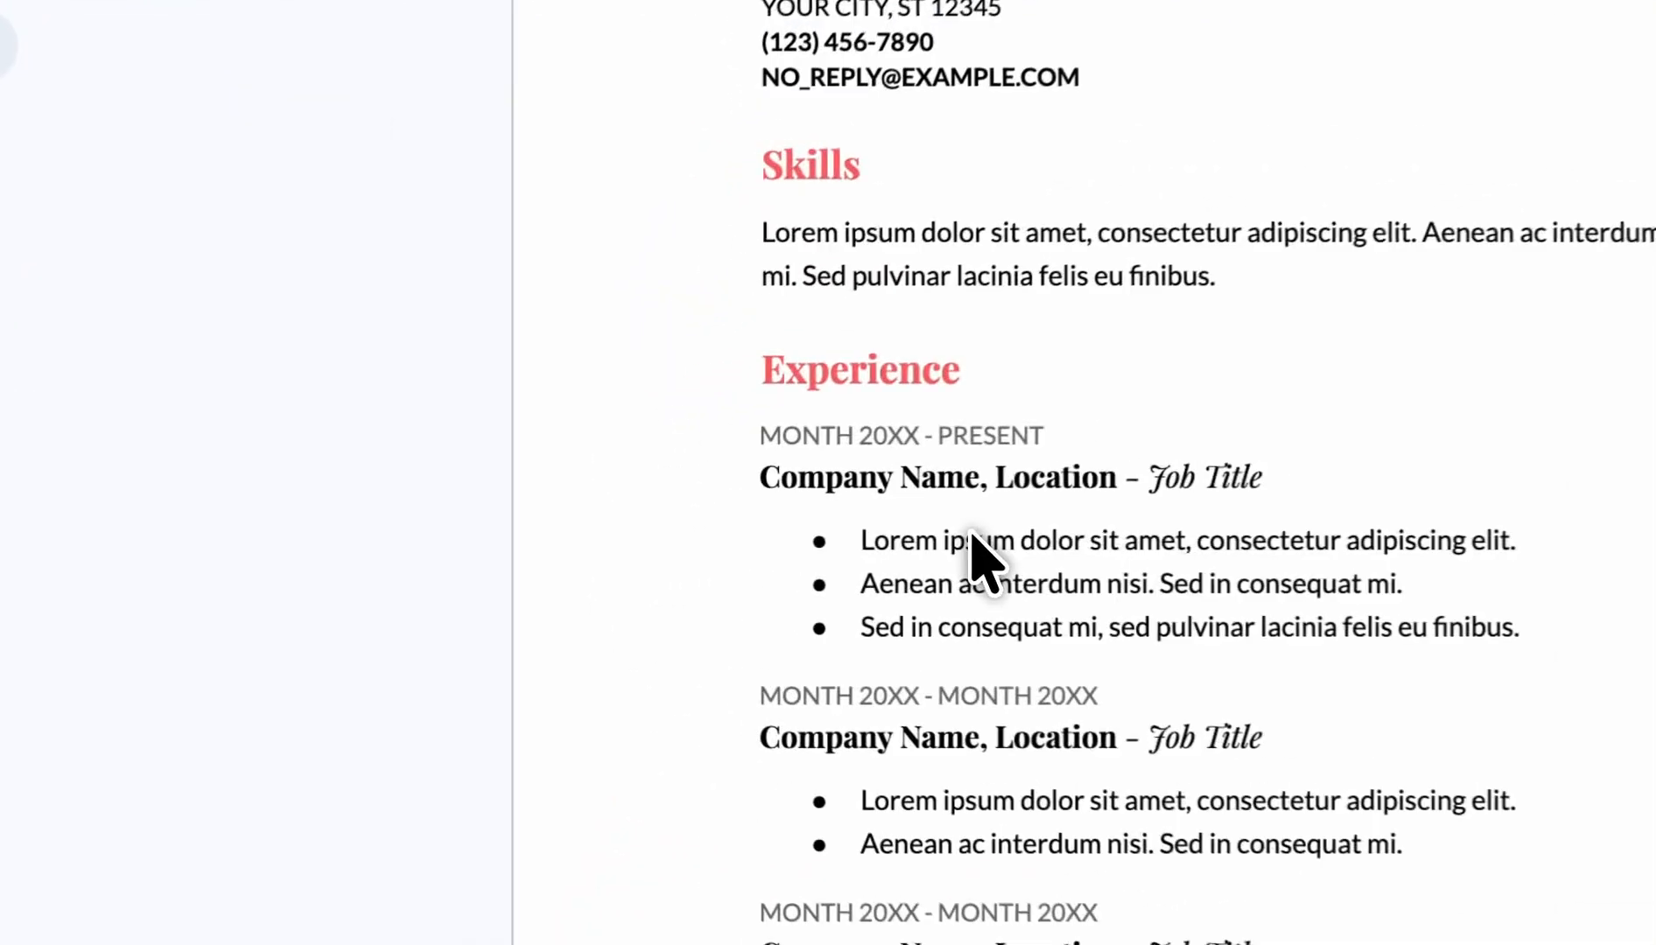
{"action": "left_click", "coordinate": [982, 537]}
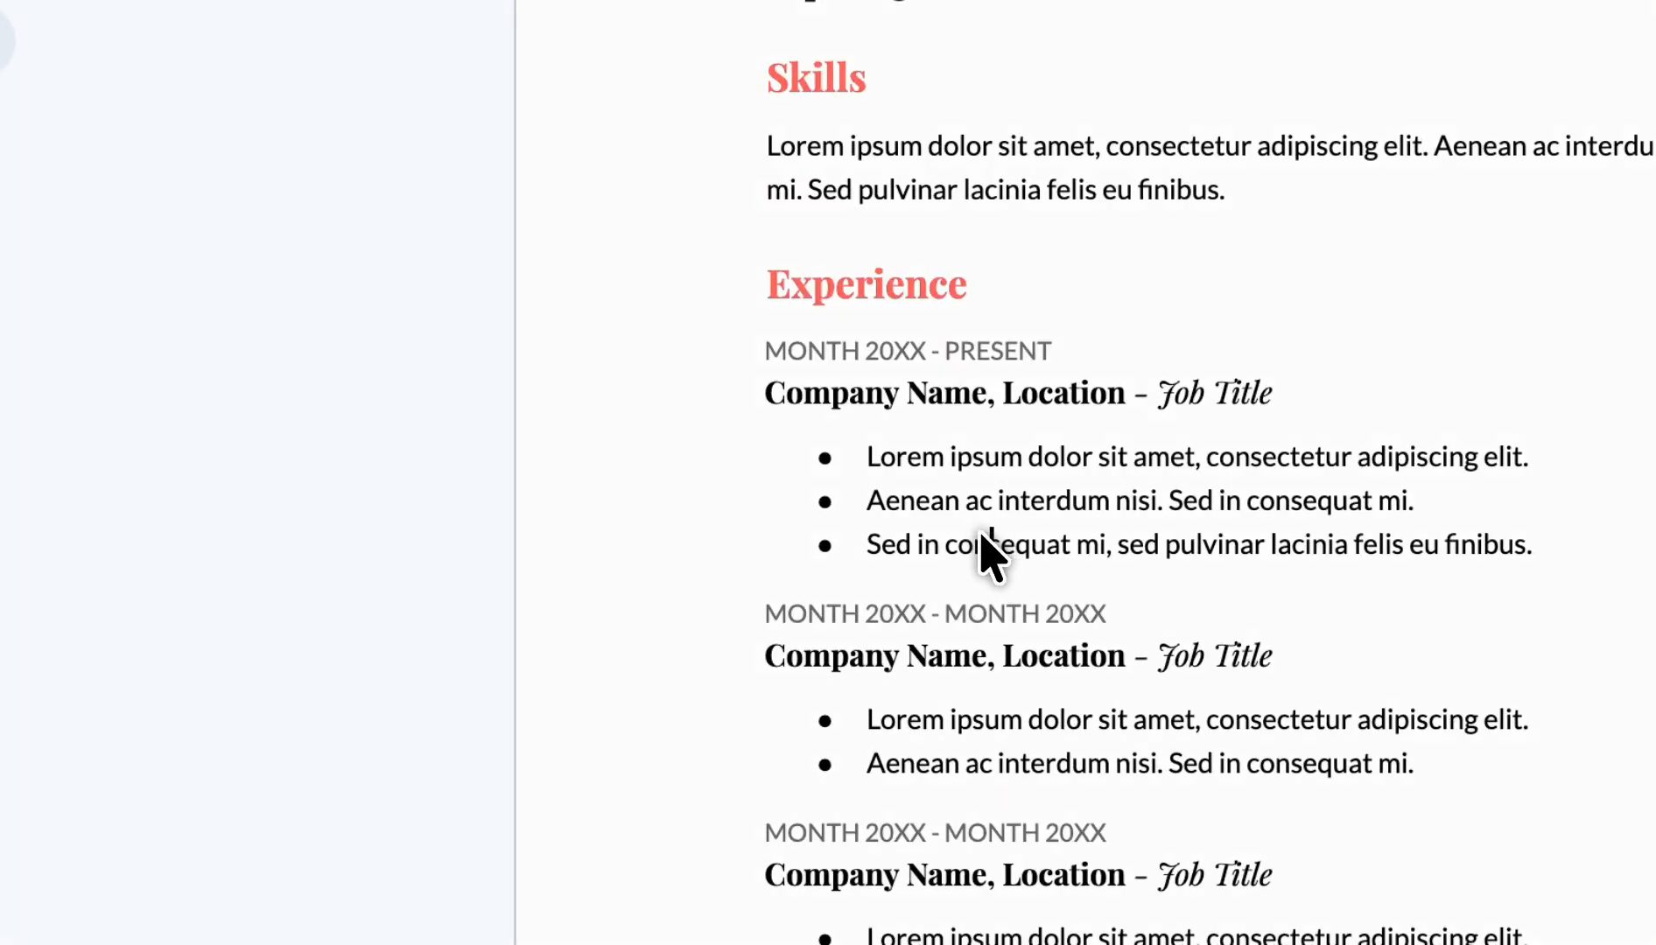
- Change only the first bullet under the first Experience entry to a 1-style number
{"action": "scroll", "coordinate": [982, 537], "scroll_direction": "down", "scroll_amount": 1}
{"action": "left_click", "coordinate": [822, 368]}
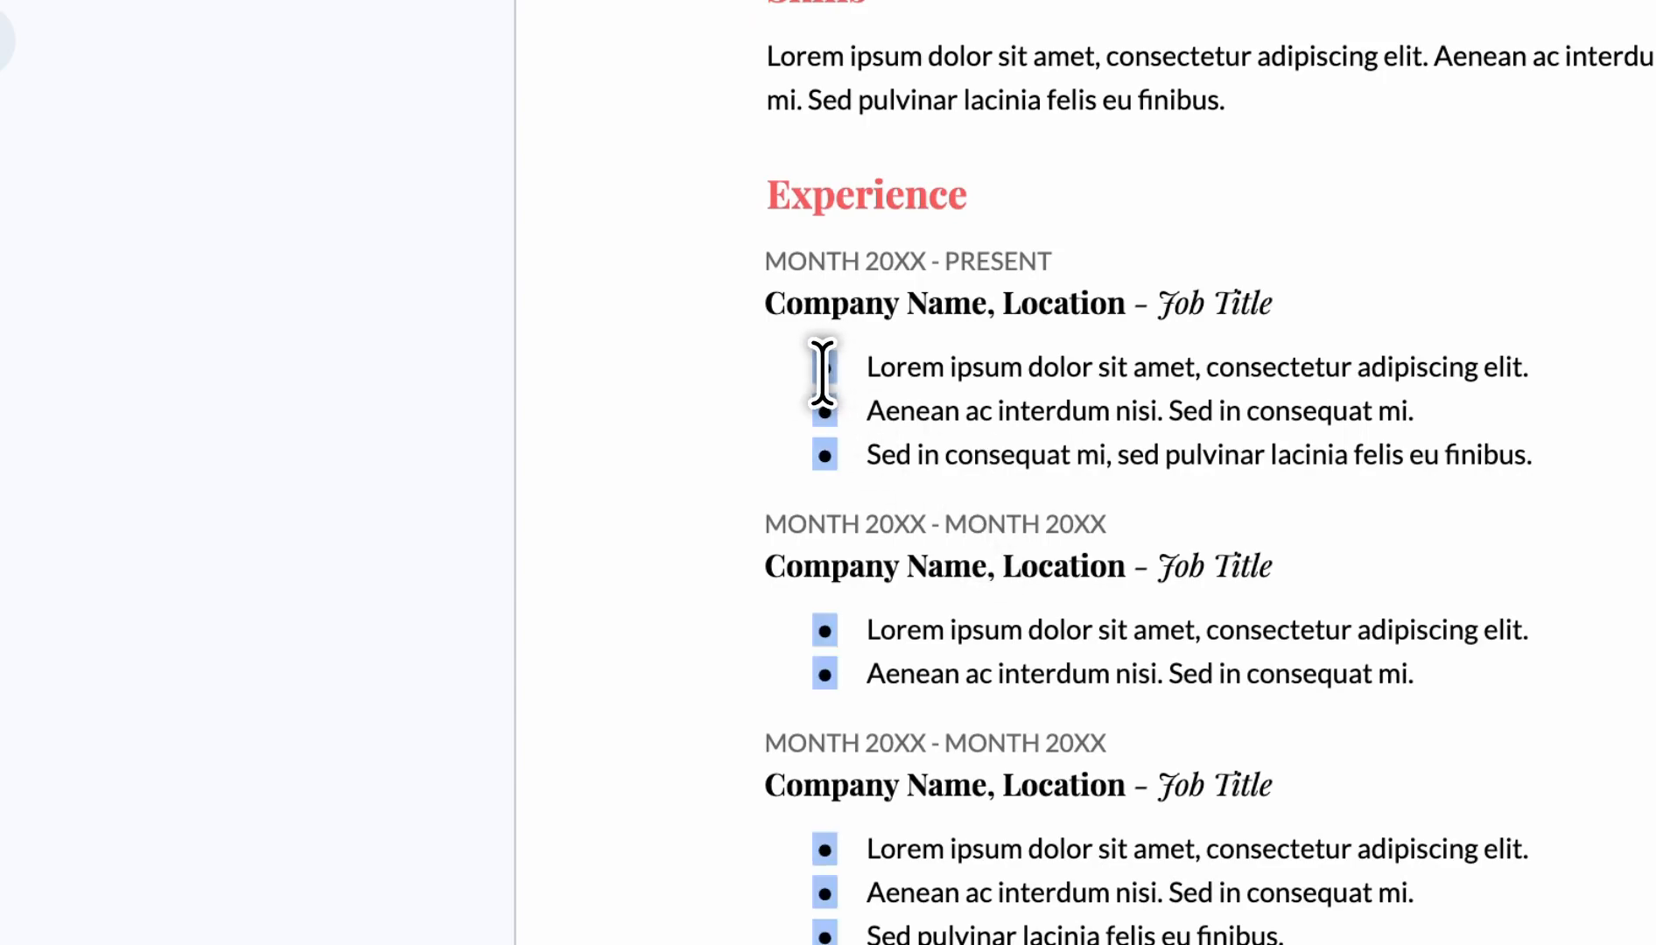
{"action": "left_click", "coordinate": [823, 370]}
{"action": "right_click", "coordinate": [823, 369]}
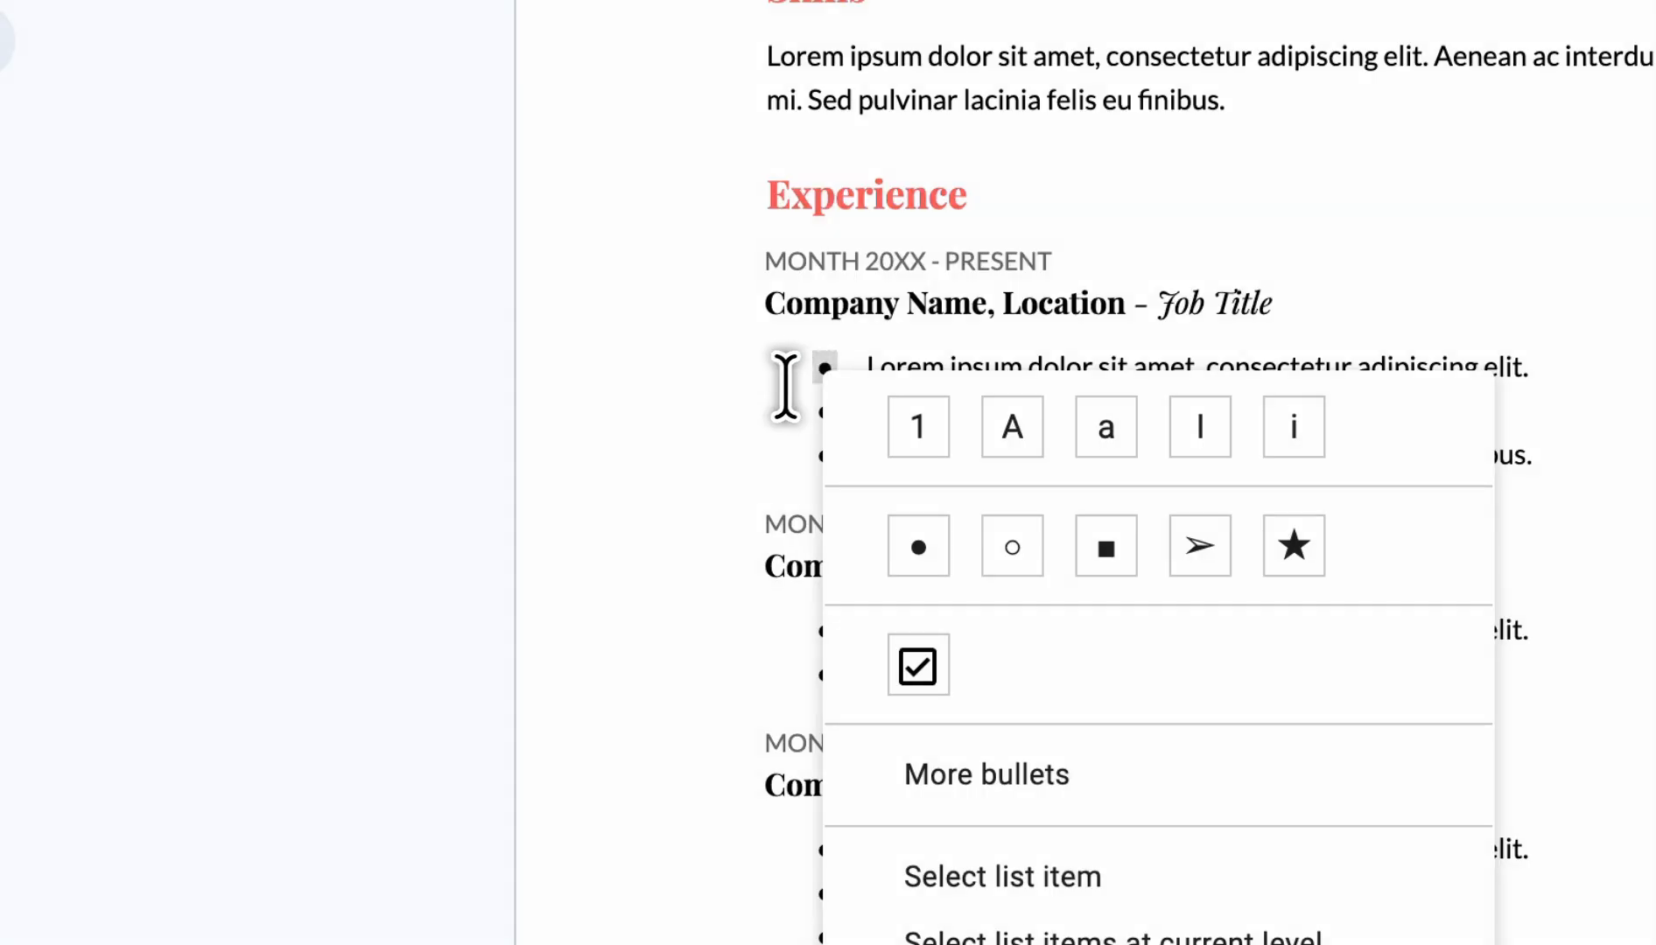
{"action": "left_click", "coordinate": [921, 429]}
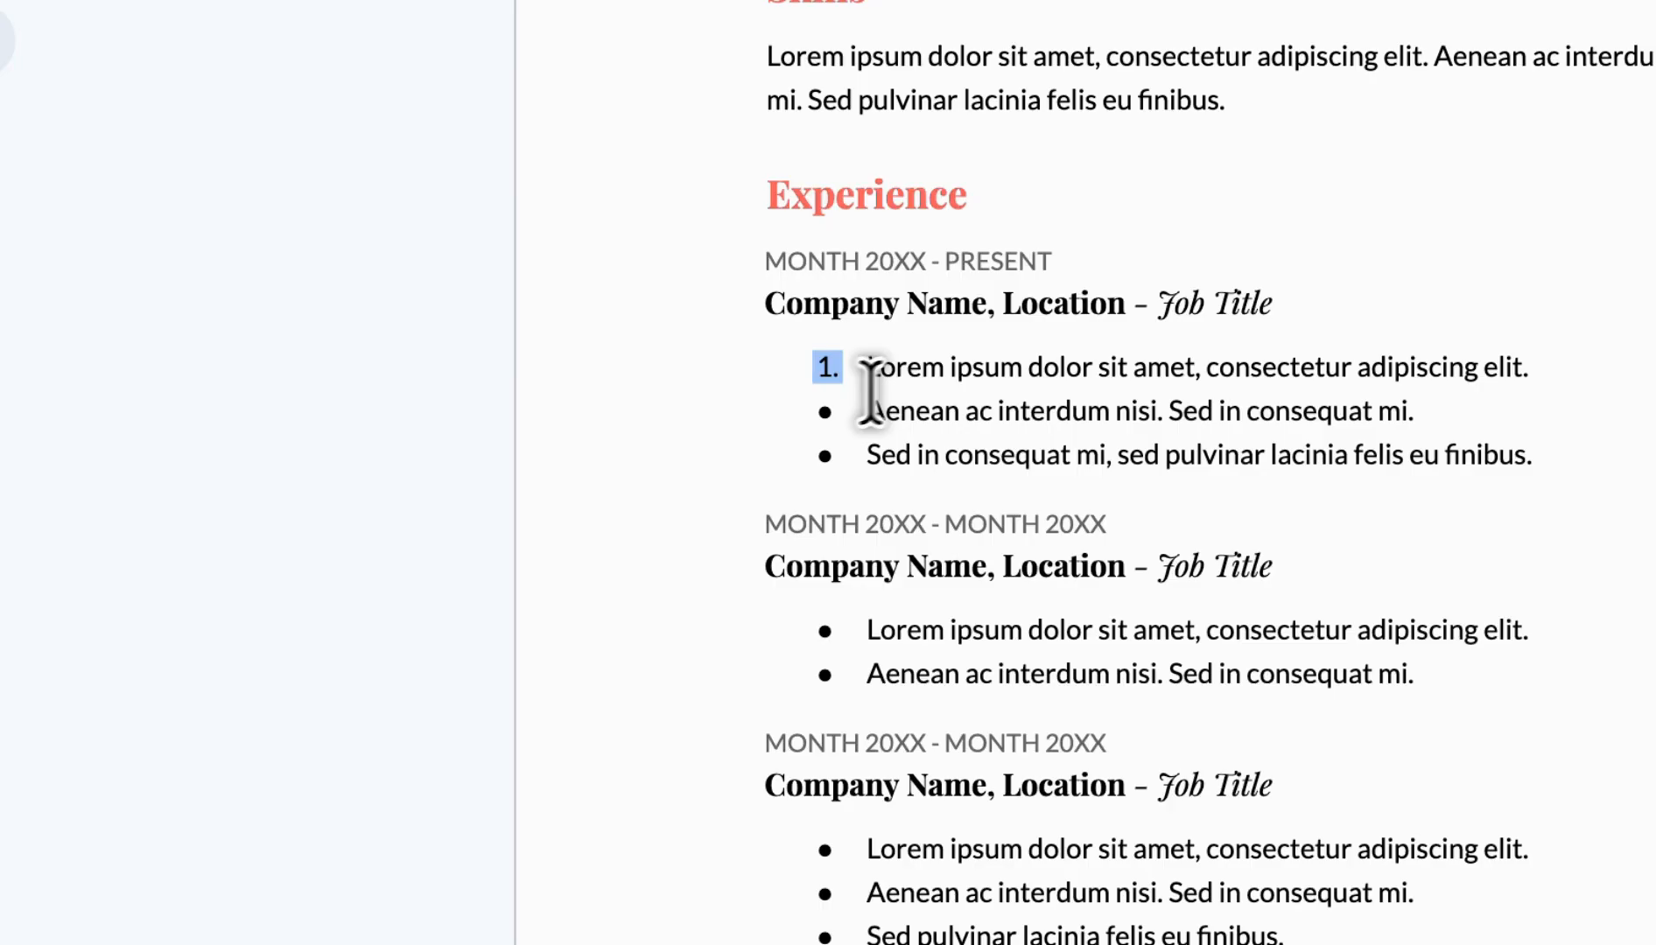
- Restyle the first Experience item's marker as an uppercase letter A, and again as a lowercase letter a
{"action": "right_click", "coordinate": [828, 370]}
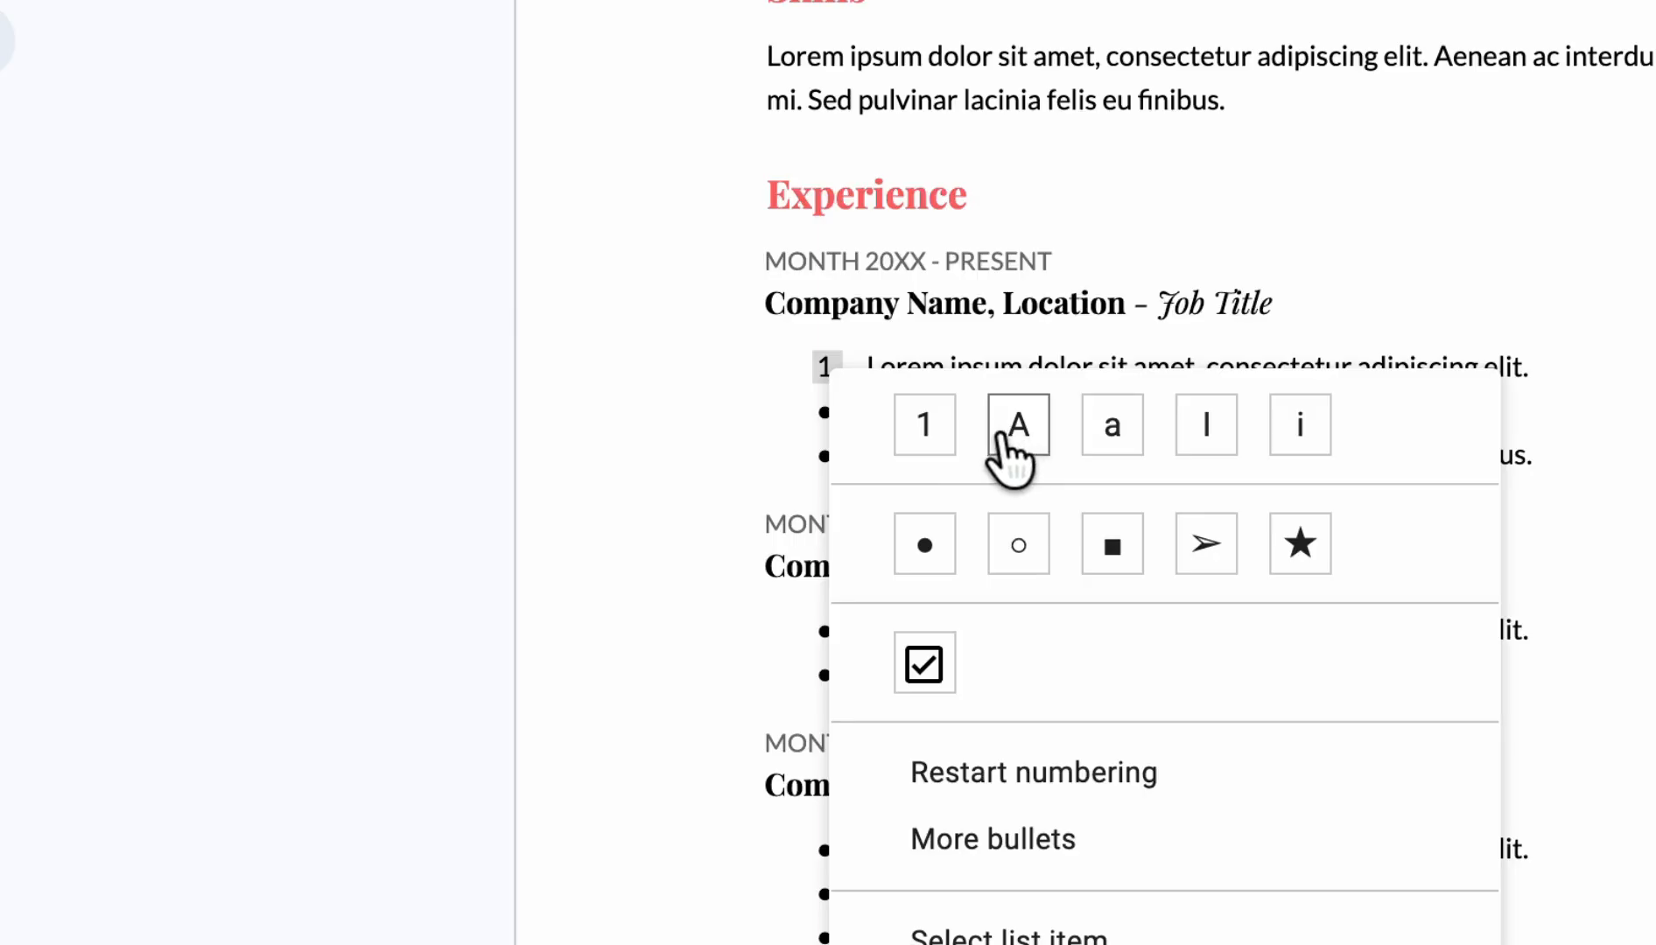
{"action": "left_click", "coordinate": [1011, 429]}
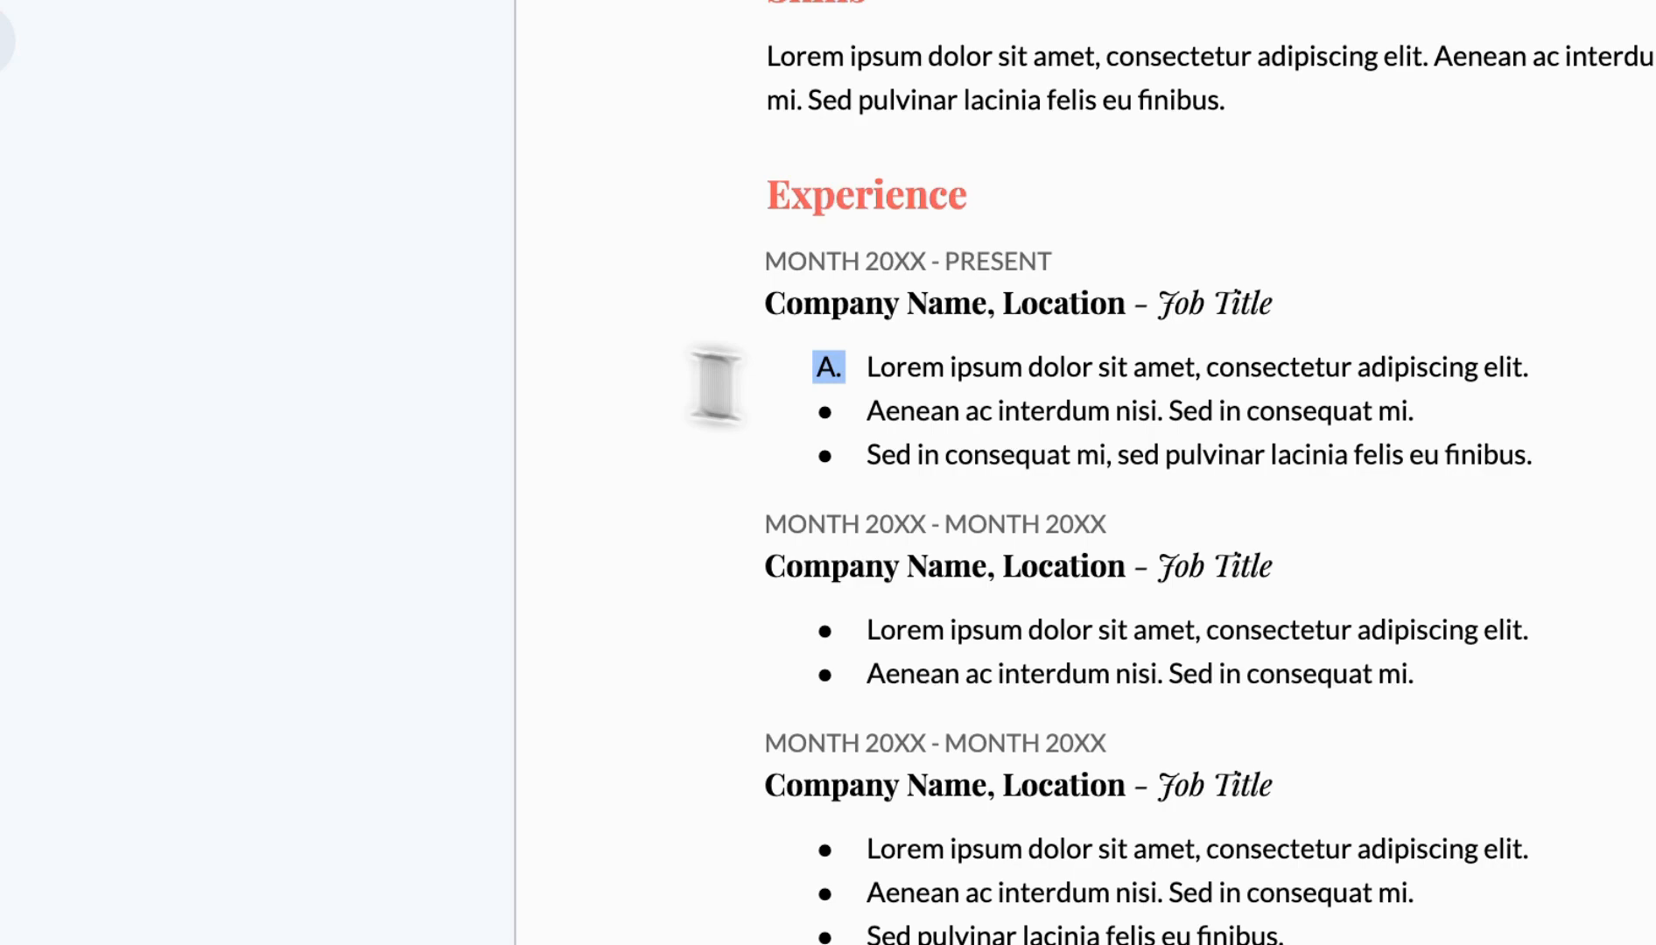
{"action": "left_click", "coordinate": [828, 372]}
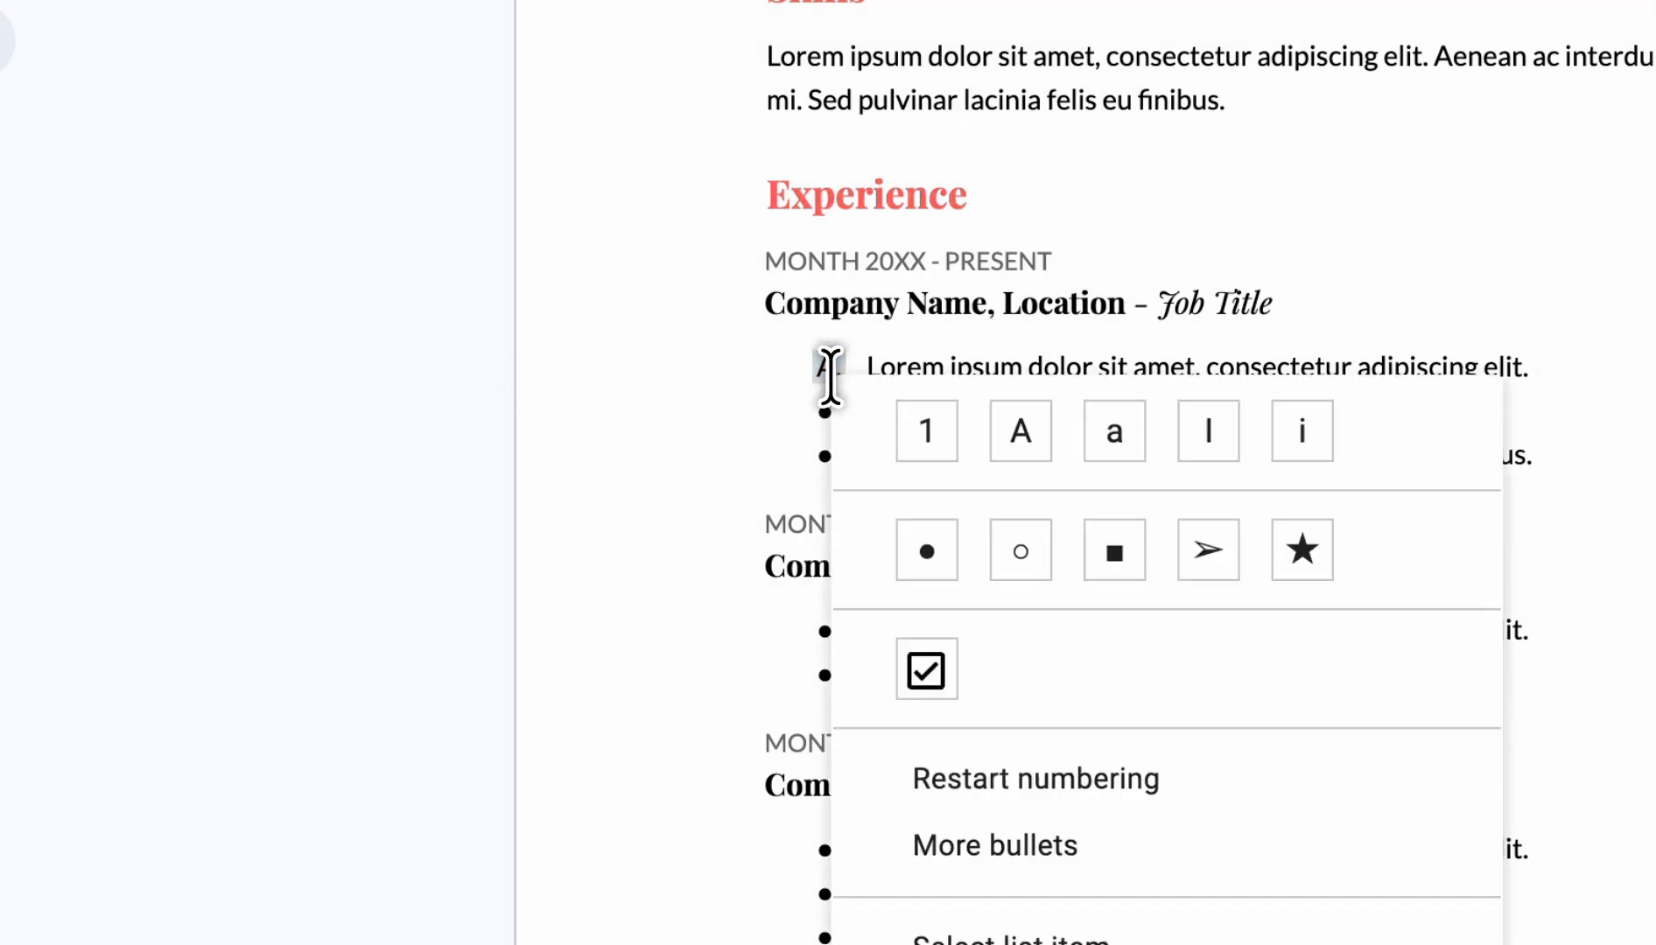
{"action": "left_click", "coordinate": [1094, 424]}
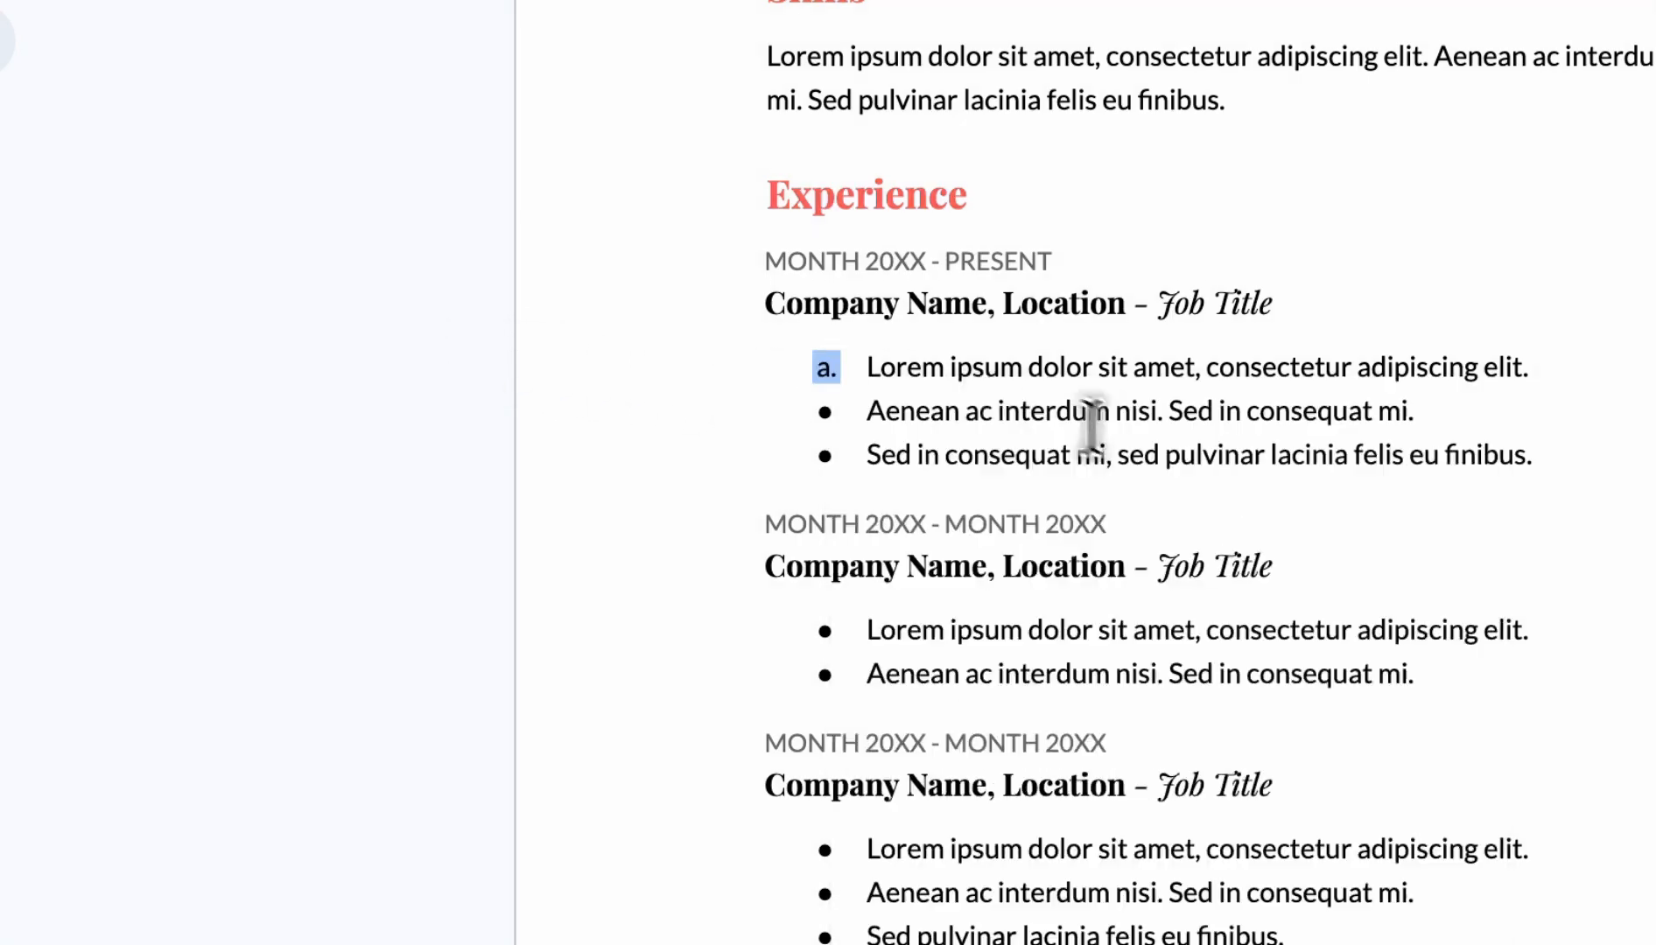
- Apply uppercase Roman numerals to the first Experience item and to the rest of the bulleted list
{"action": "left_click", "coordinate": [828, 372]}
{"action": "left_click", "coordinate": [1190, 428]}
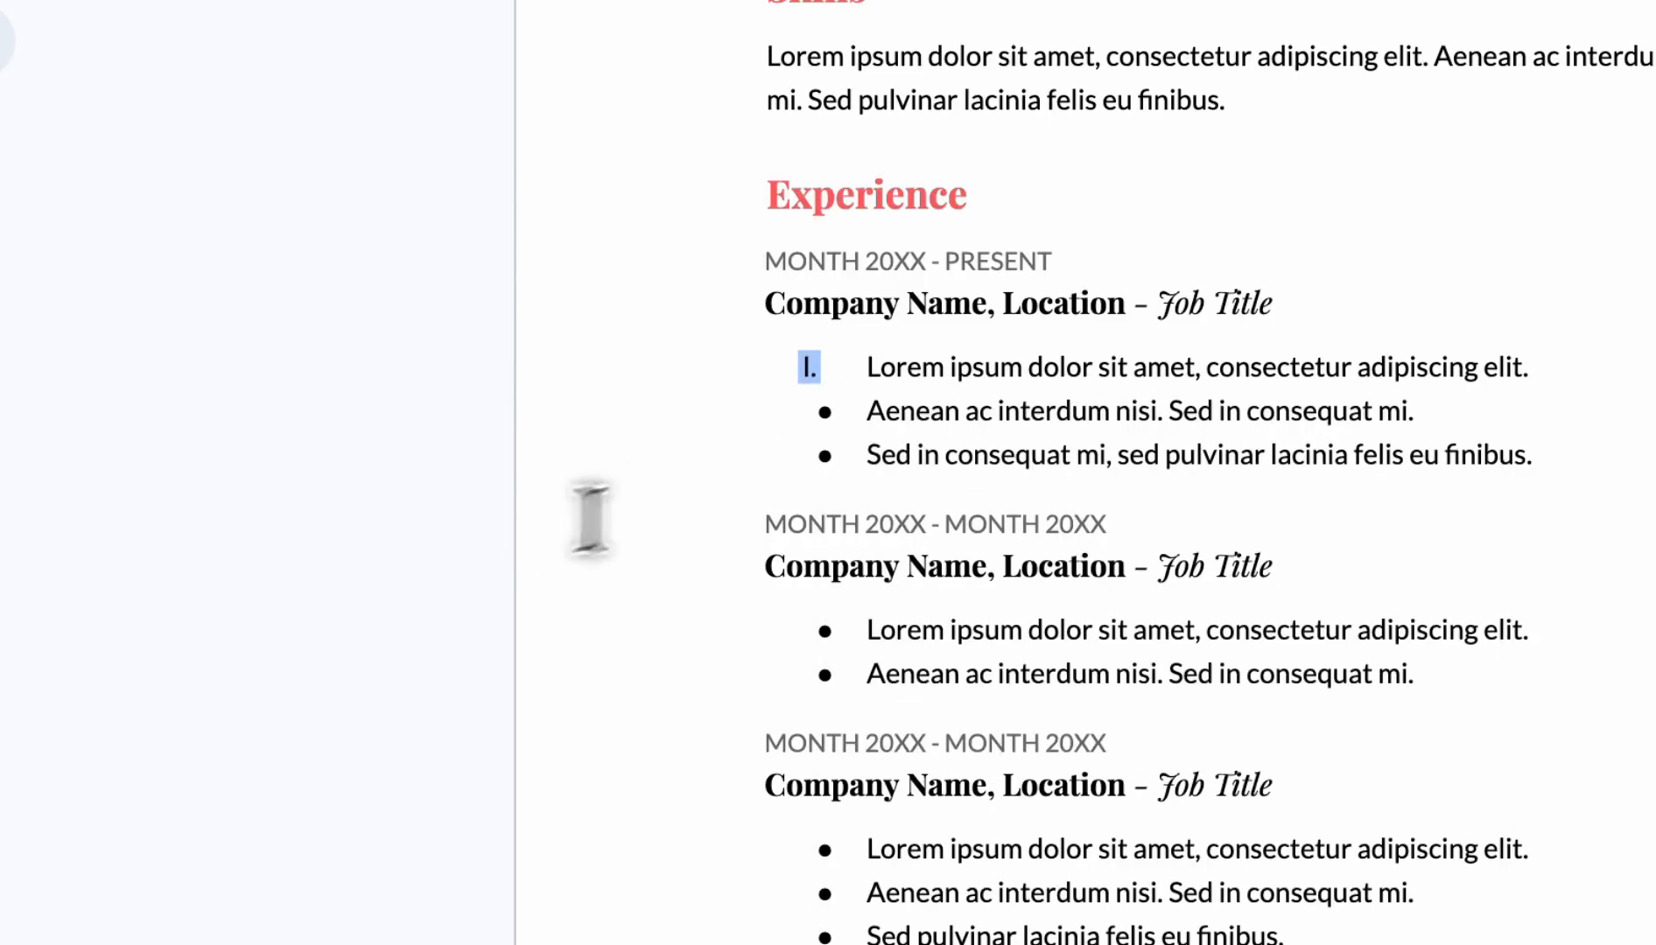
{"action": "left_click", "coordinate": [825, 412]}
{"action": "left_click", "coordinate": [825, 411]}
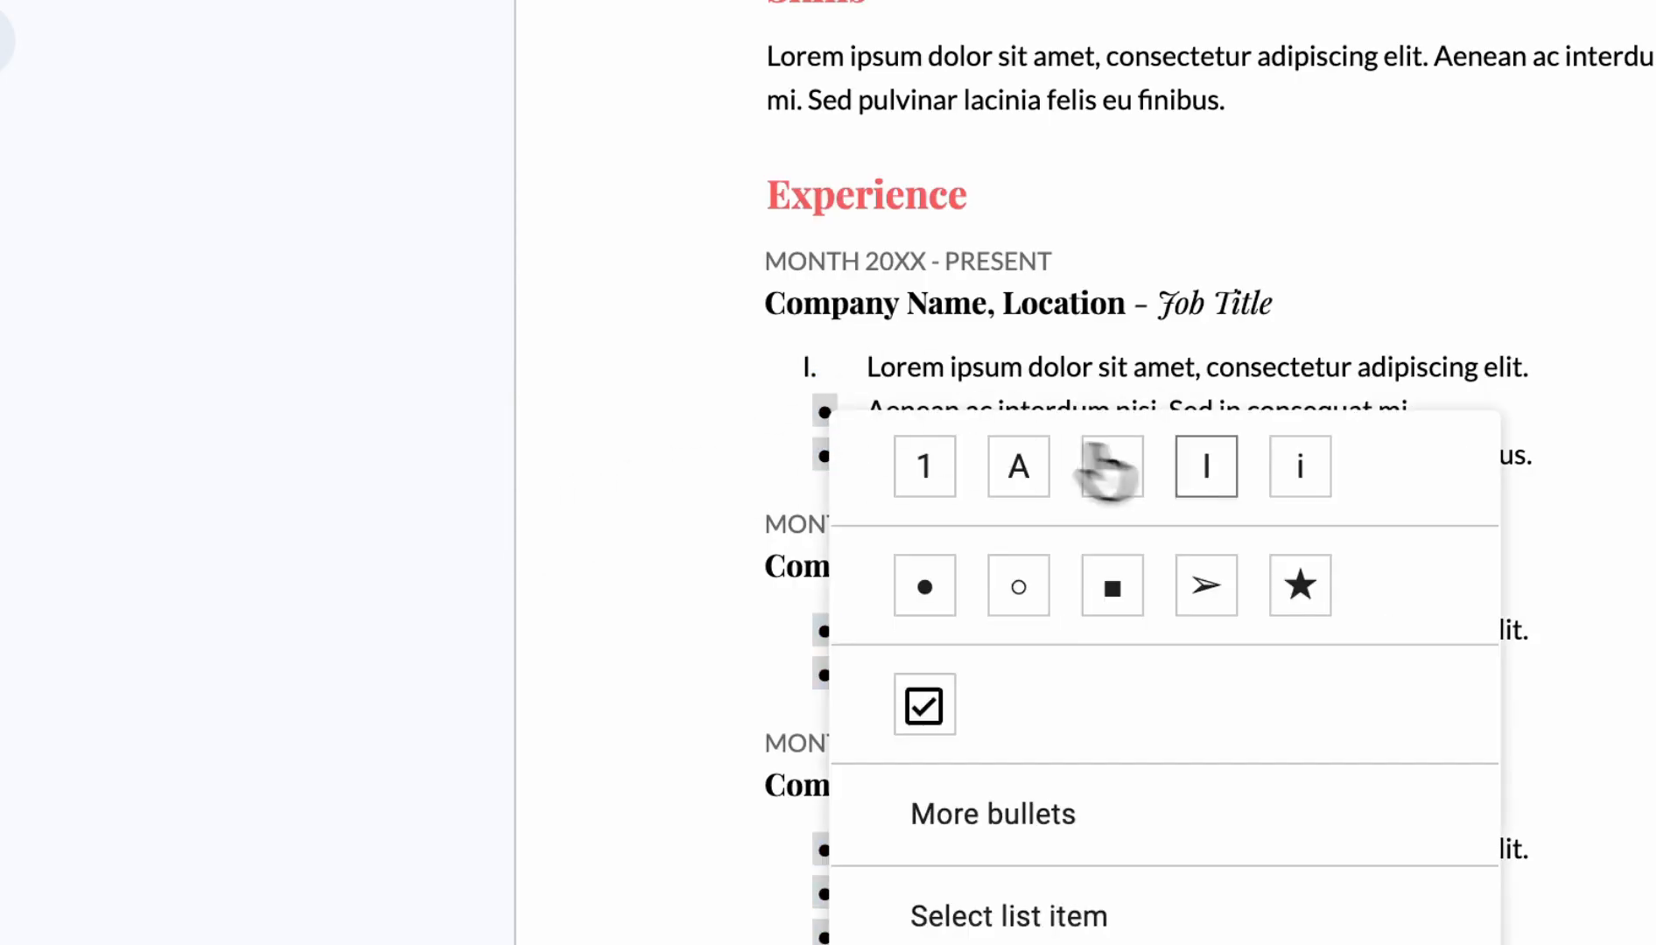
{"action": "left_click", "coordinate": [1207, 468]}
{"action": "left_click", "coordinate": [862, 454]}
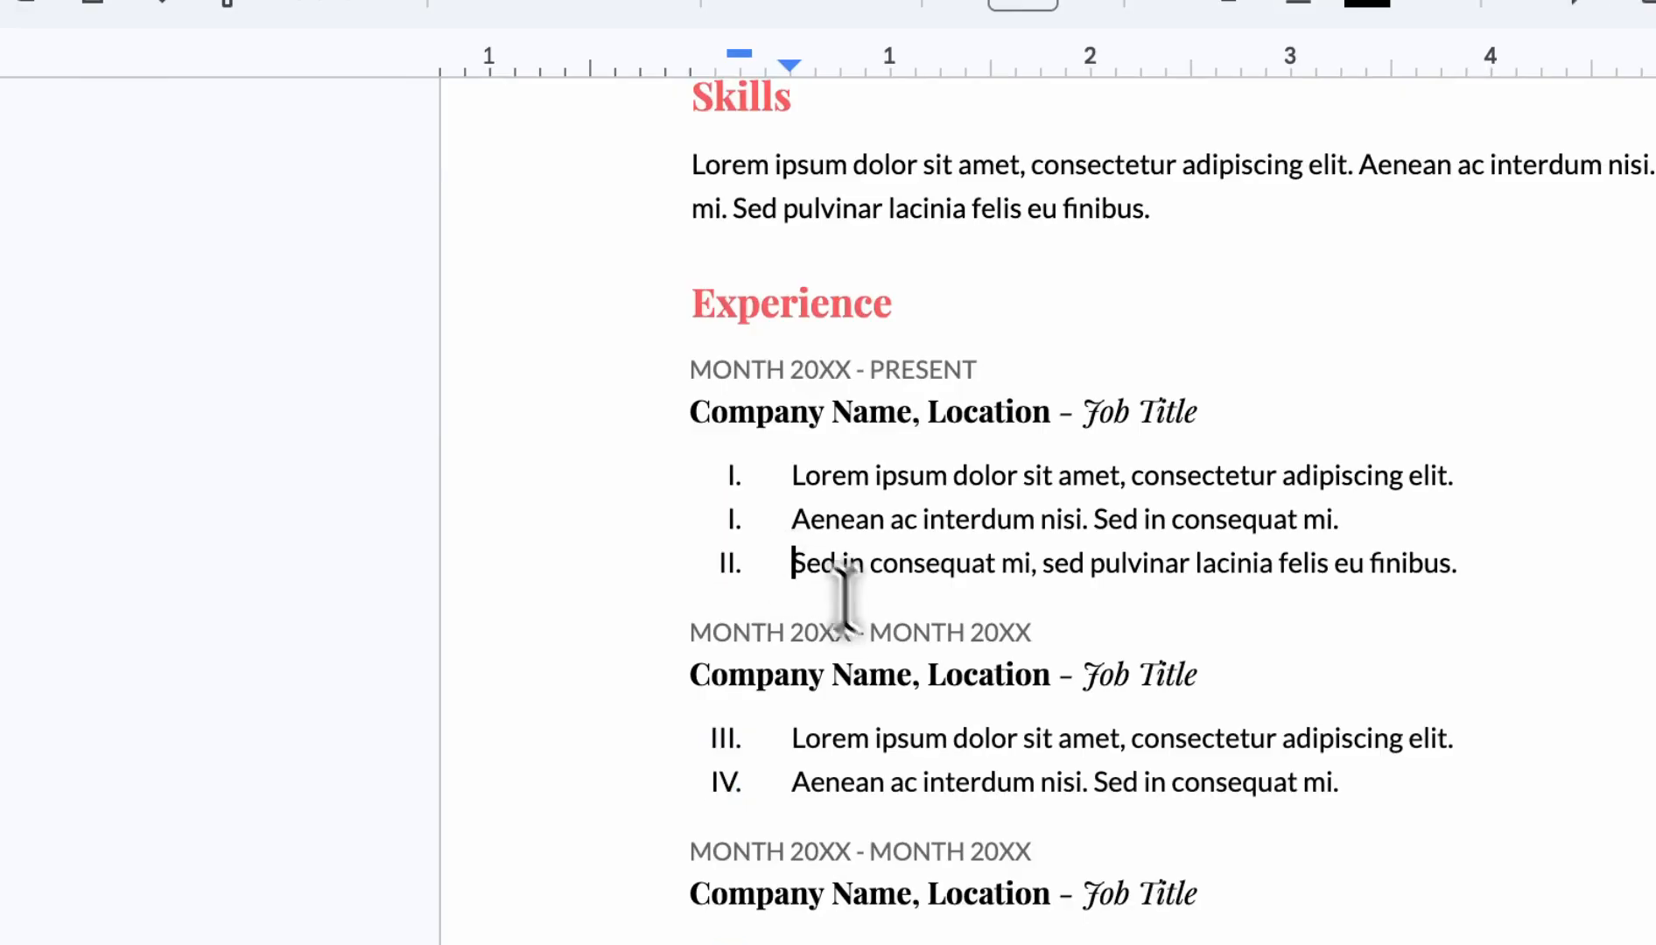
- Switch the first Experience item's marker to a solid round bullet and again to a hollow circle
{"action": "left_click", "coordinate": [733, 480]}
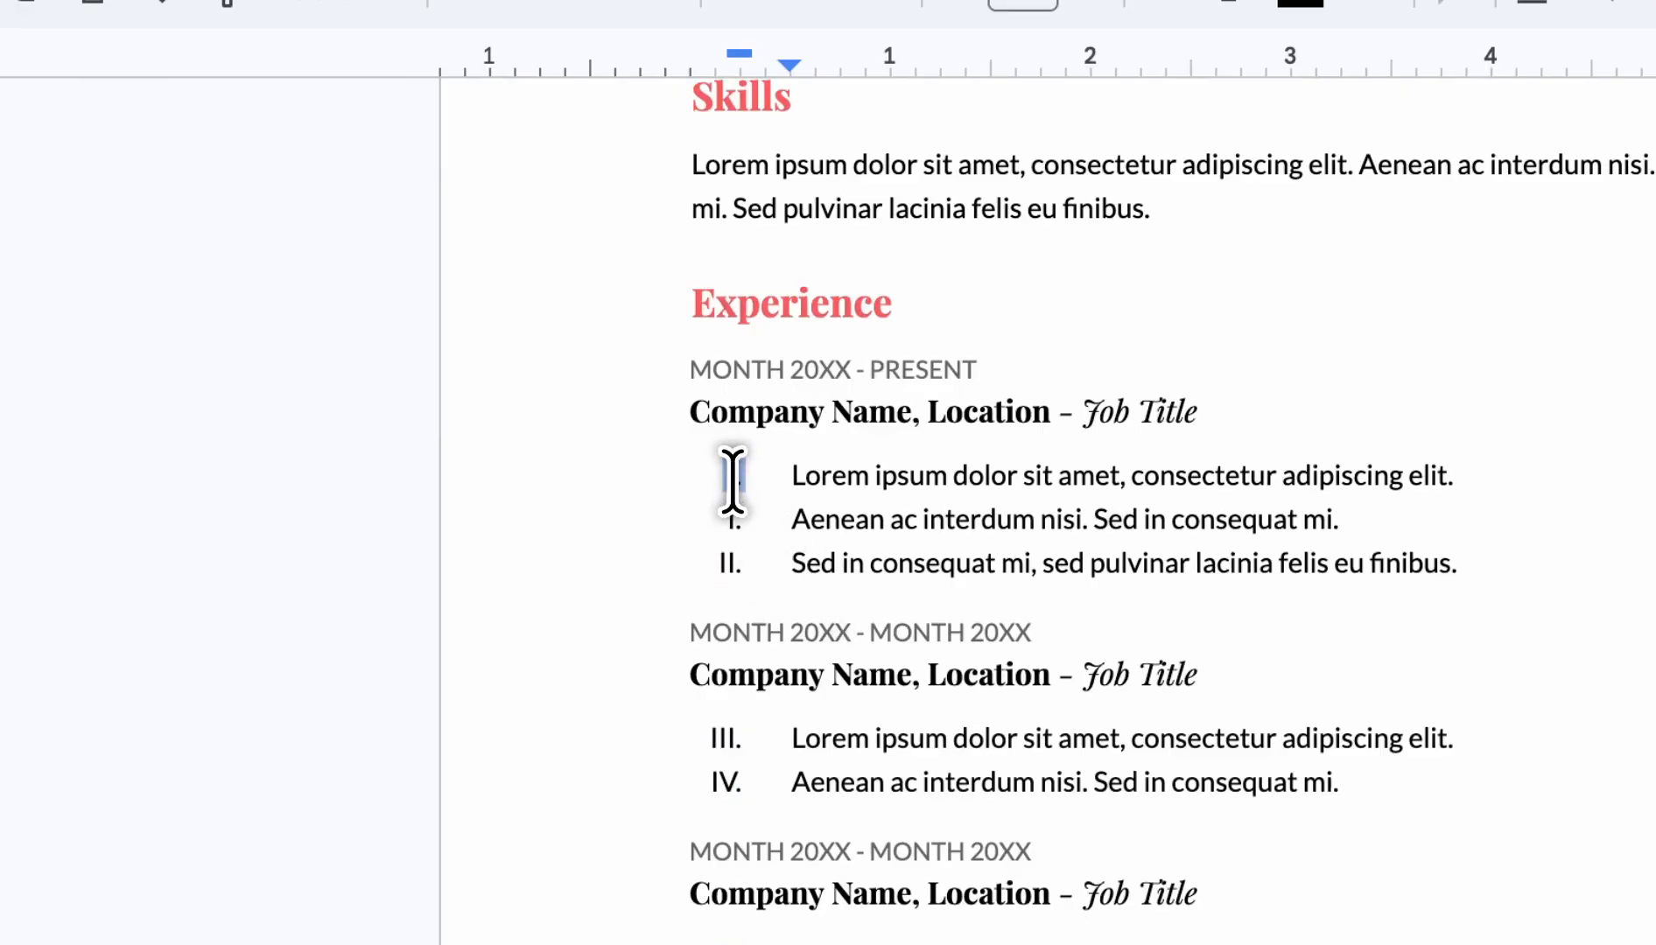
{"action": "left_click", "coordinate": [733, 479]}
{"action": "left_click", "coordinate": [832, 646]}
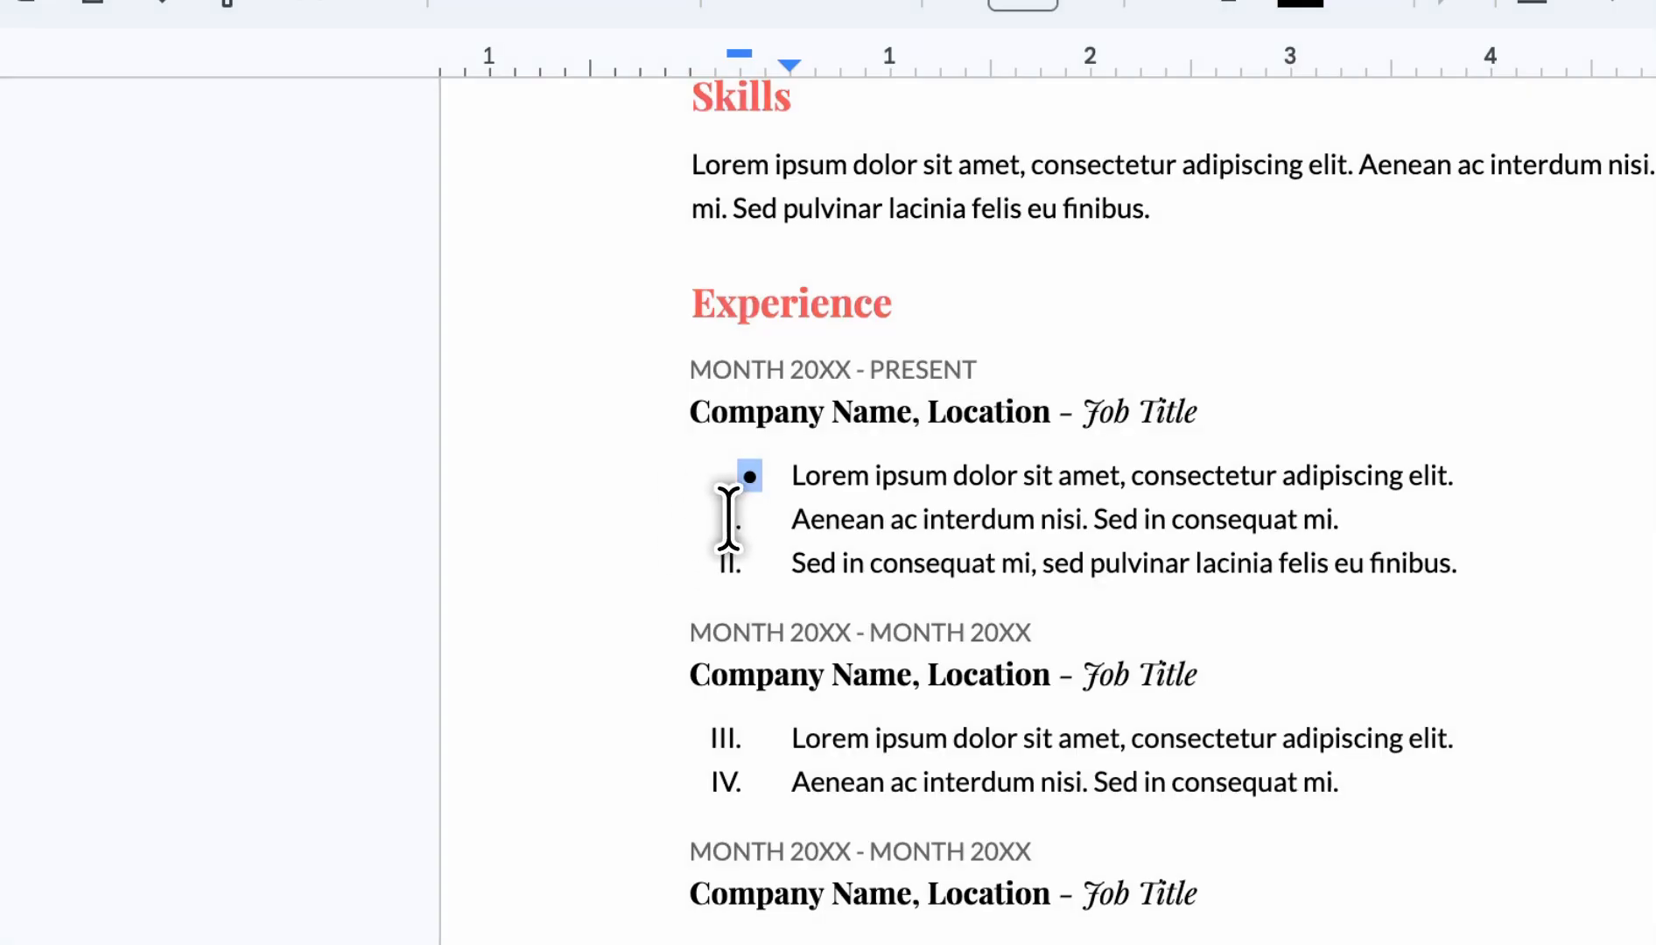
{"action": "left_click", "coordinate": [758, 474]}
{"action": "left_click", "coordinate": [947, 642]}
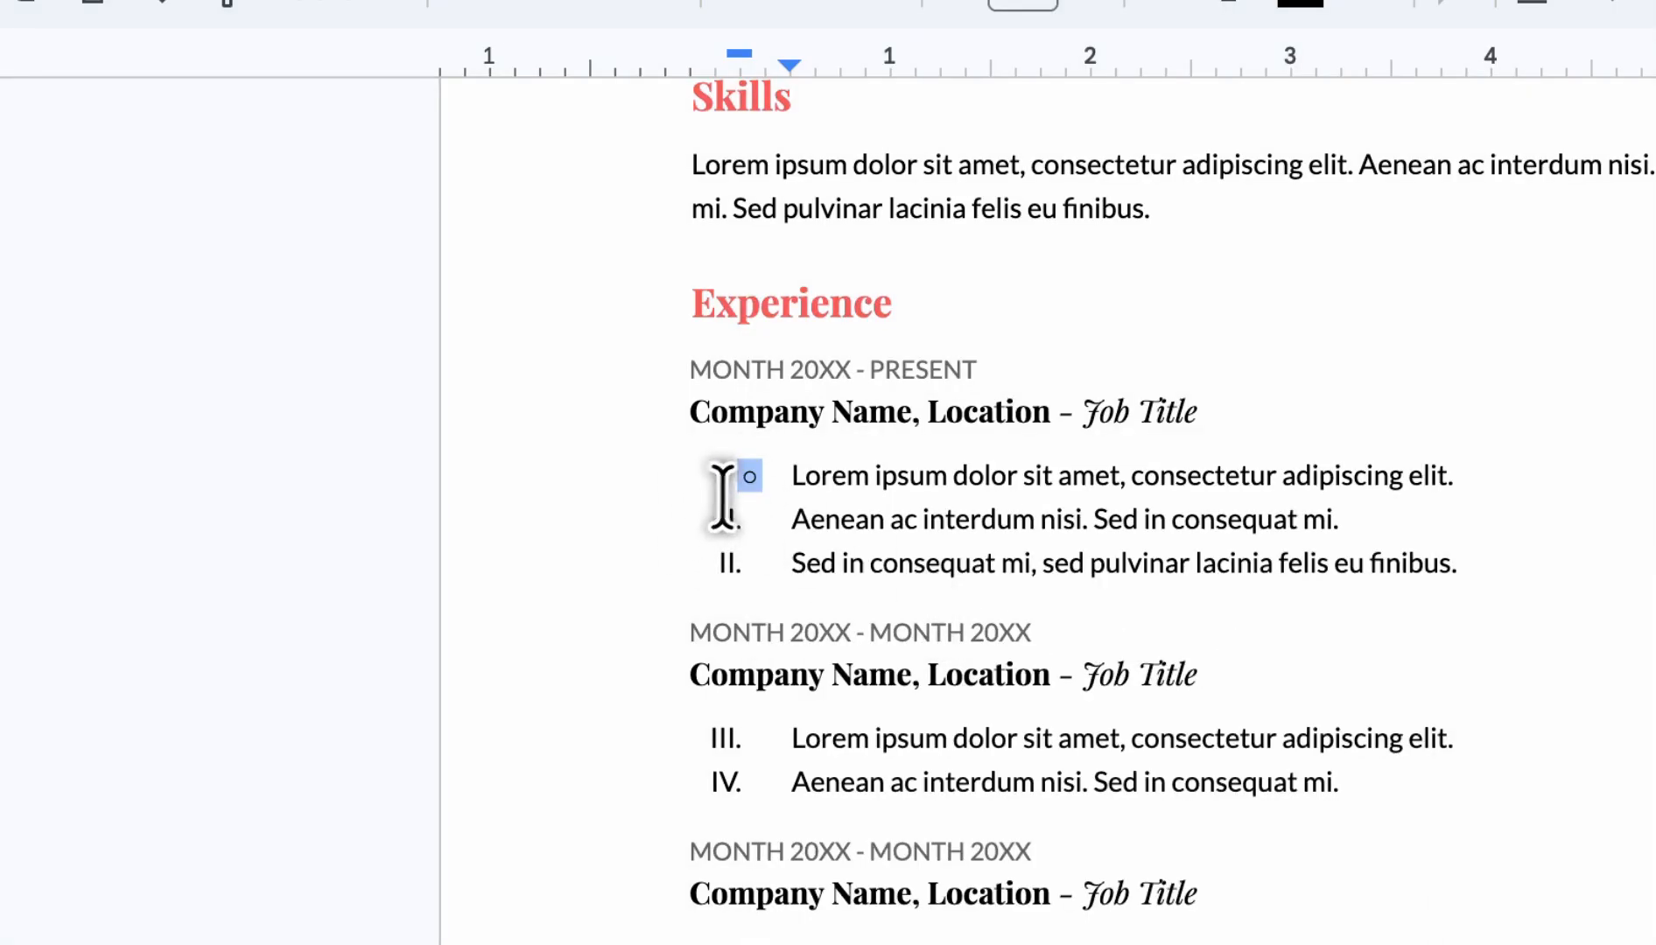
- Give the first Experience item a checkbox and set all remaining list items to hollow circle bullets
{"action": "left_click", "coordinate": [753, 476]}
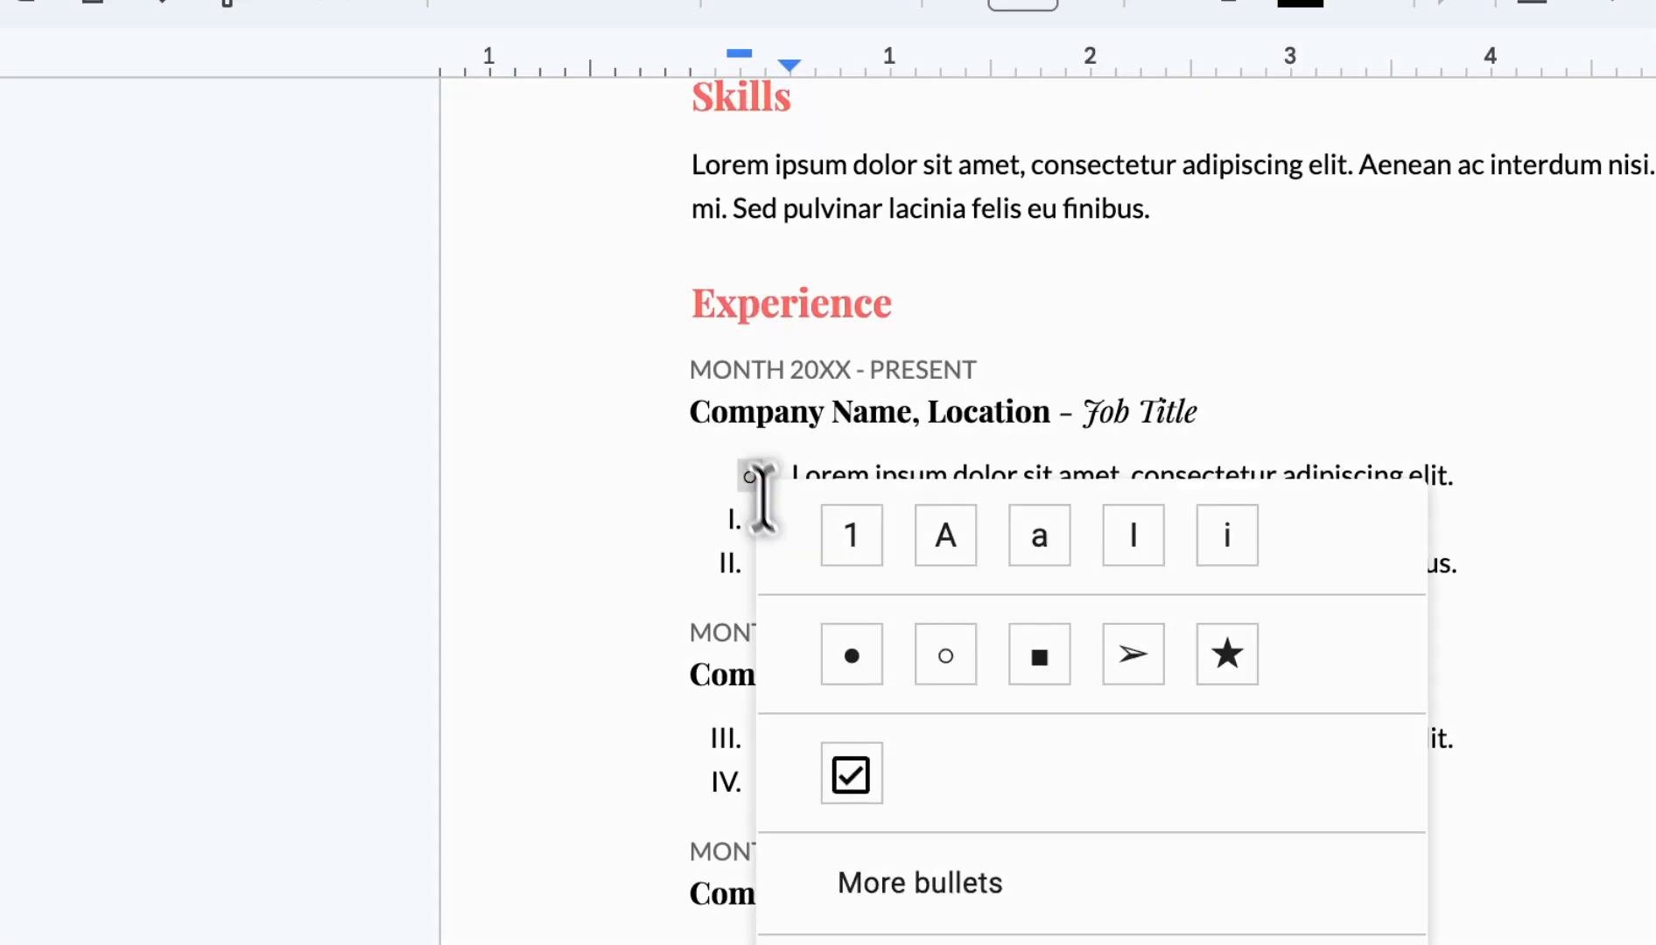
{"action": "left_click", "coordinate": [851, 774]}
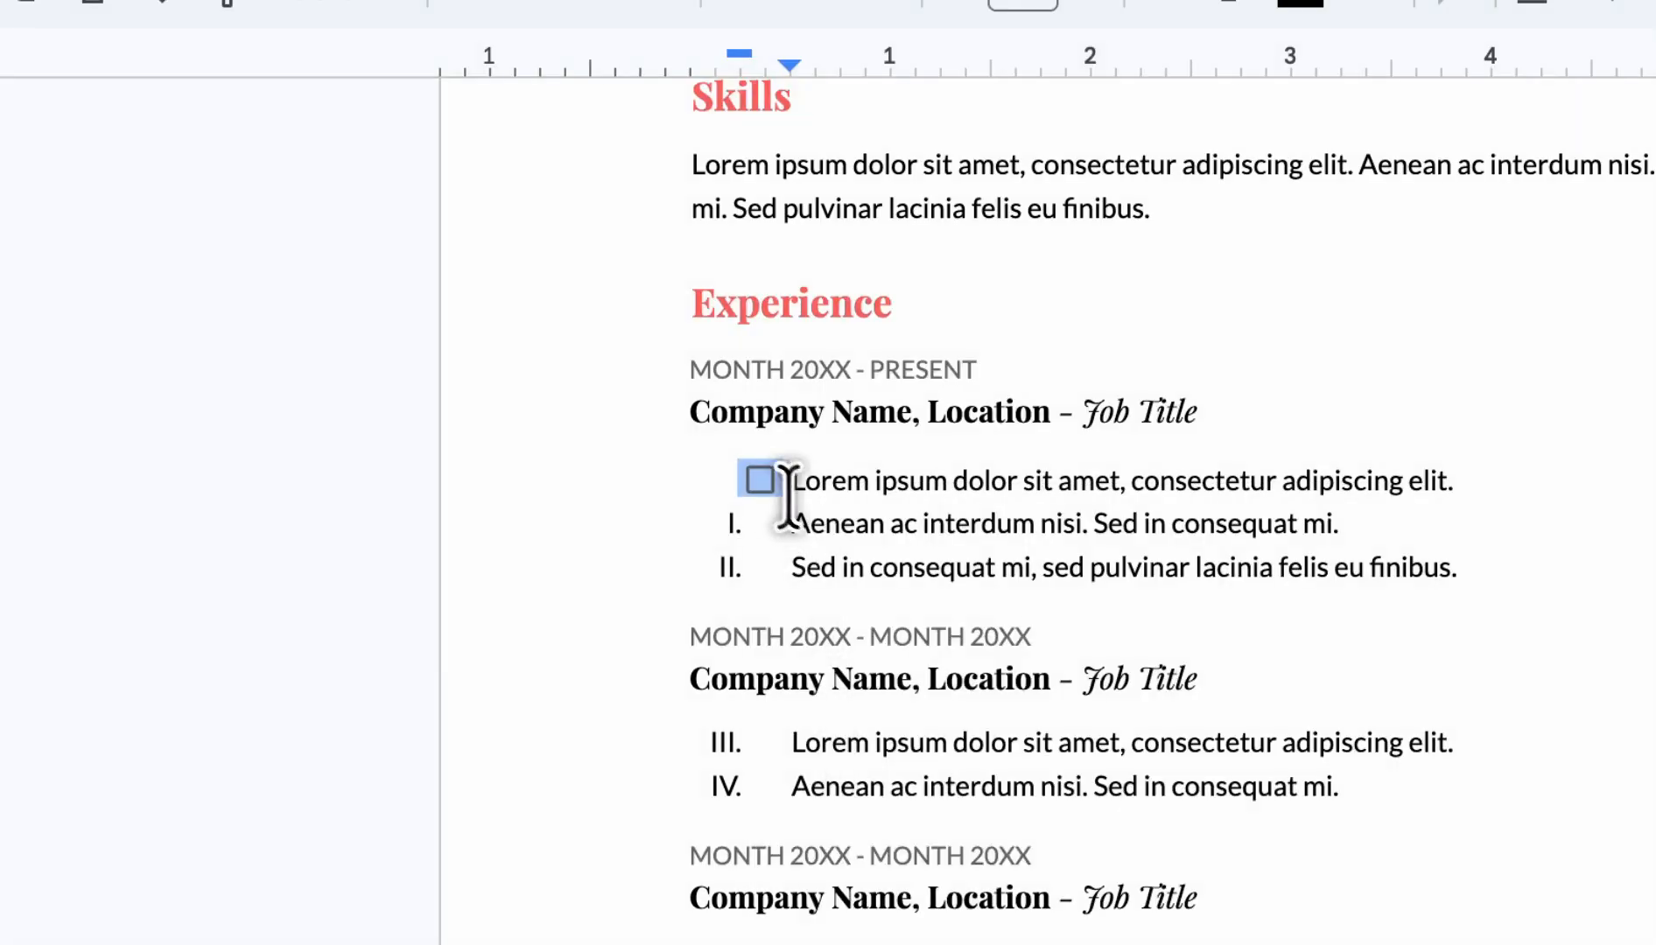
{"action": "left_click", "coordinate": [731, 525]}
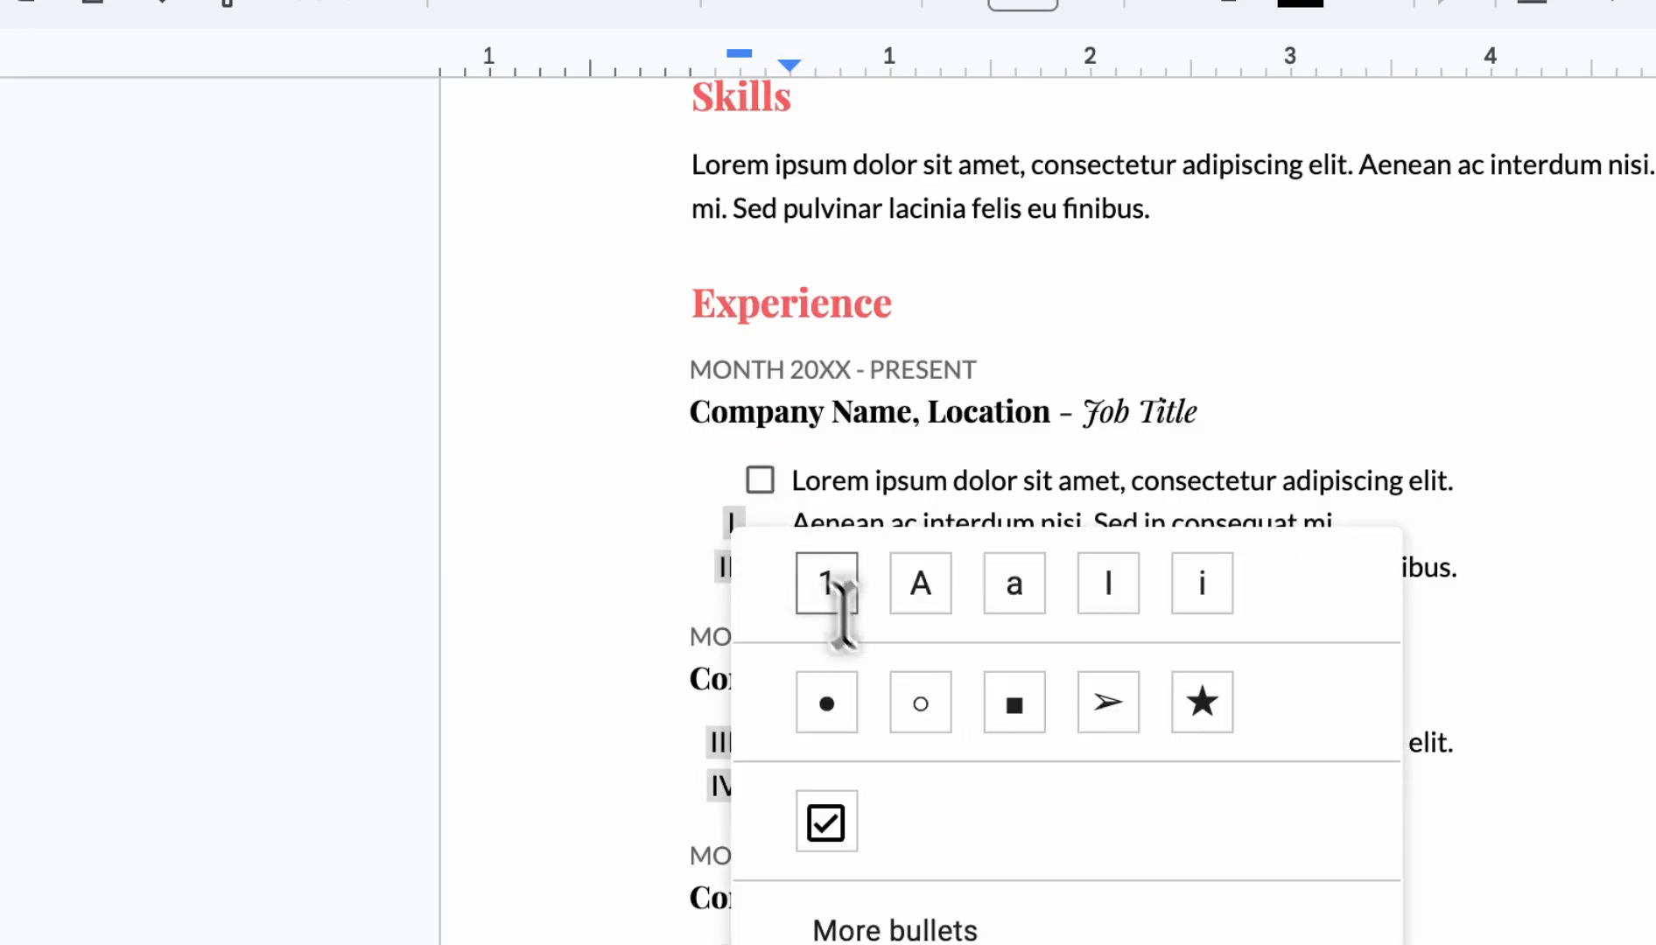
{"action": "left_click", "coordinate": [901, 696]}
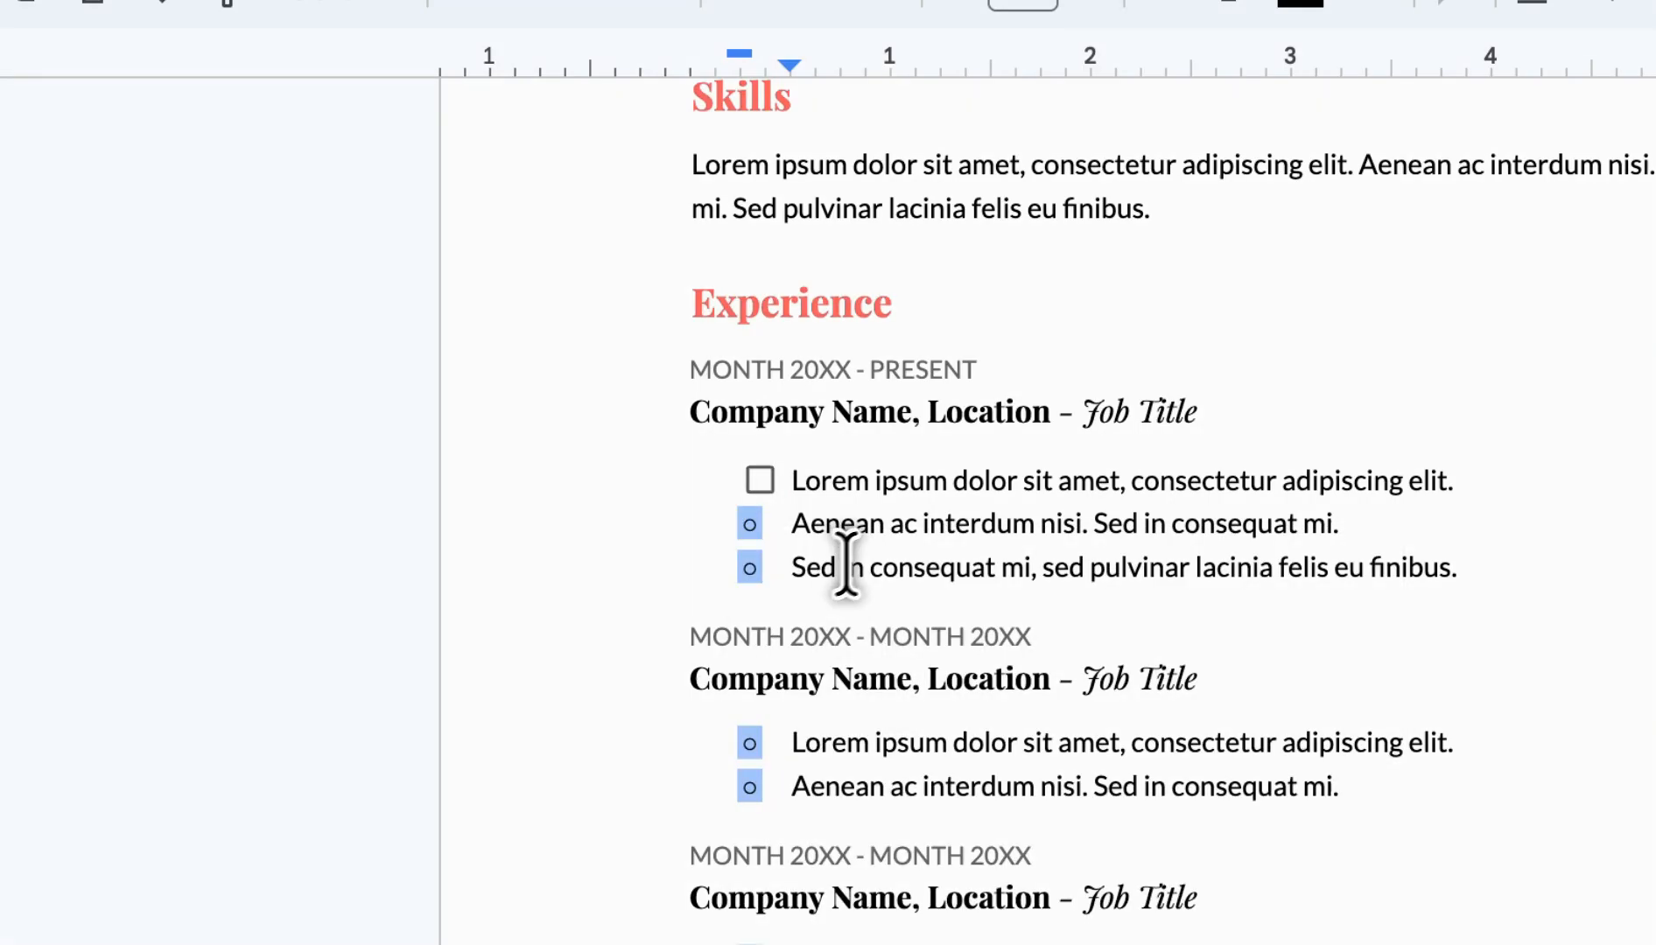
{"action": "left_click", "coordinate": [876, 562]}
- Set the document zoom to 125%
{"action": "scroll", "coordinate": [883, 562], "scroll_direction": "down", "scroll_amount": 1}
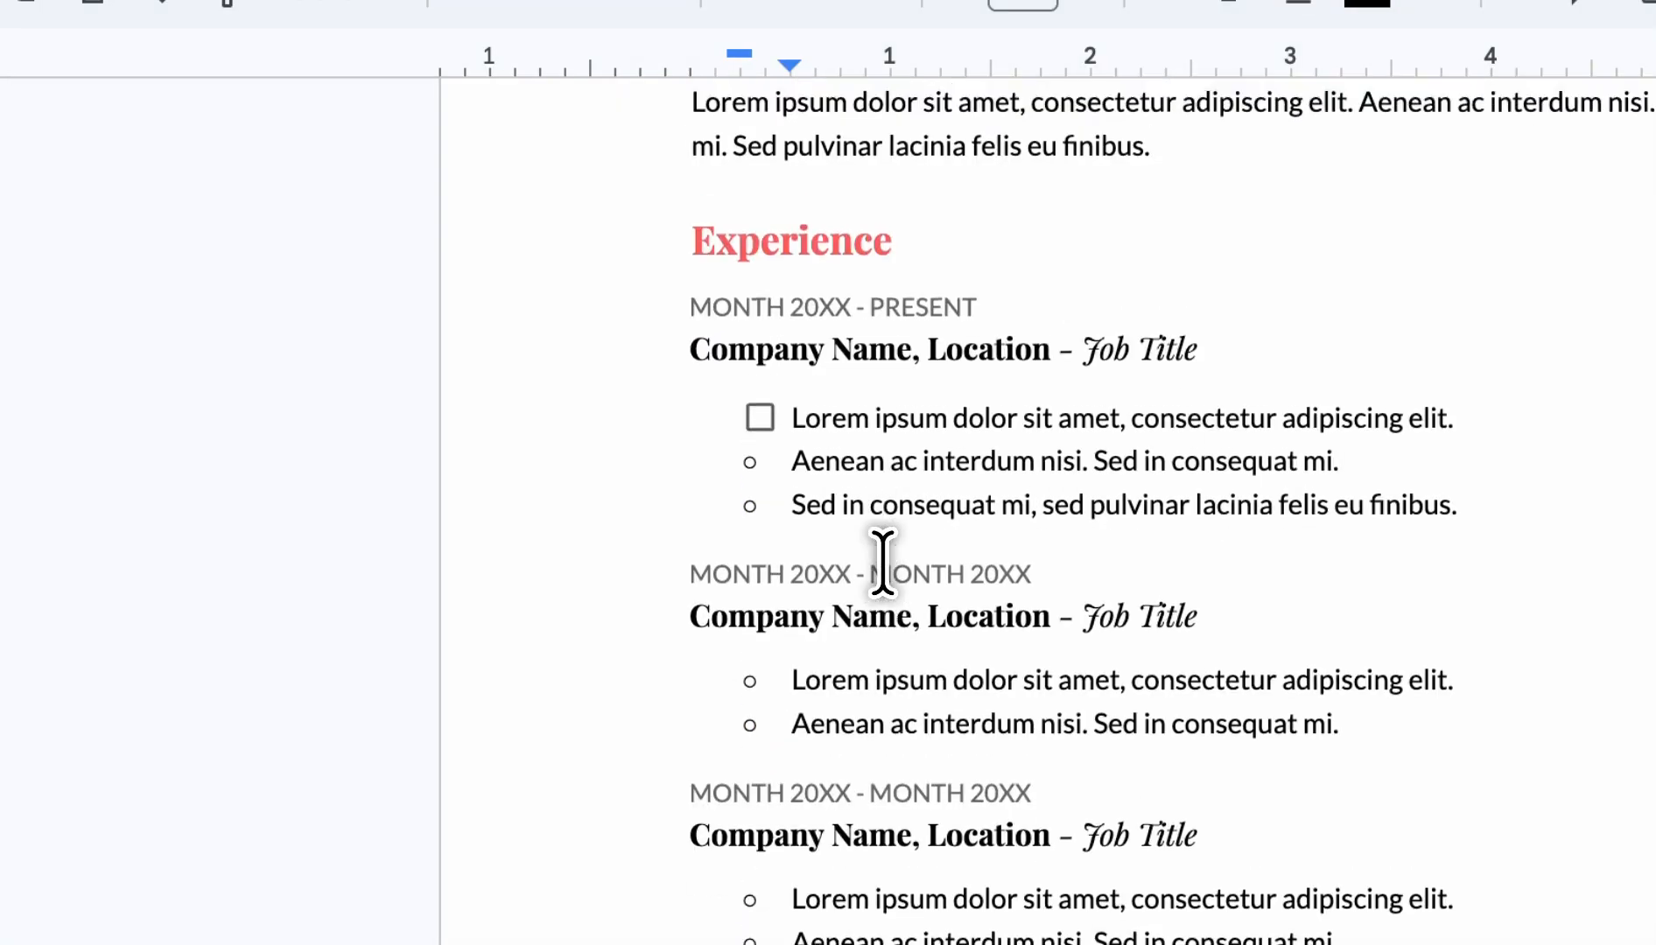
{"action": "scroll", "coordinate": [882, 560], "scroll_direction": "up", "scroll_amount": 1}
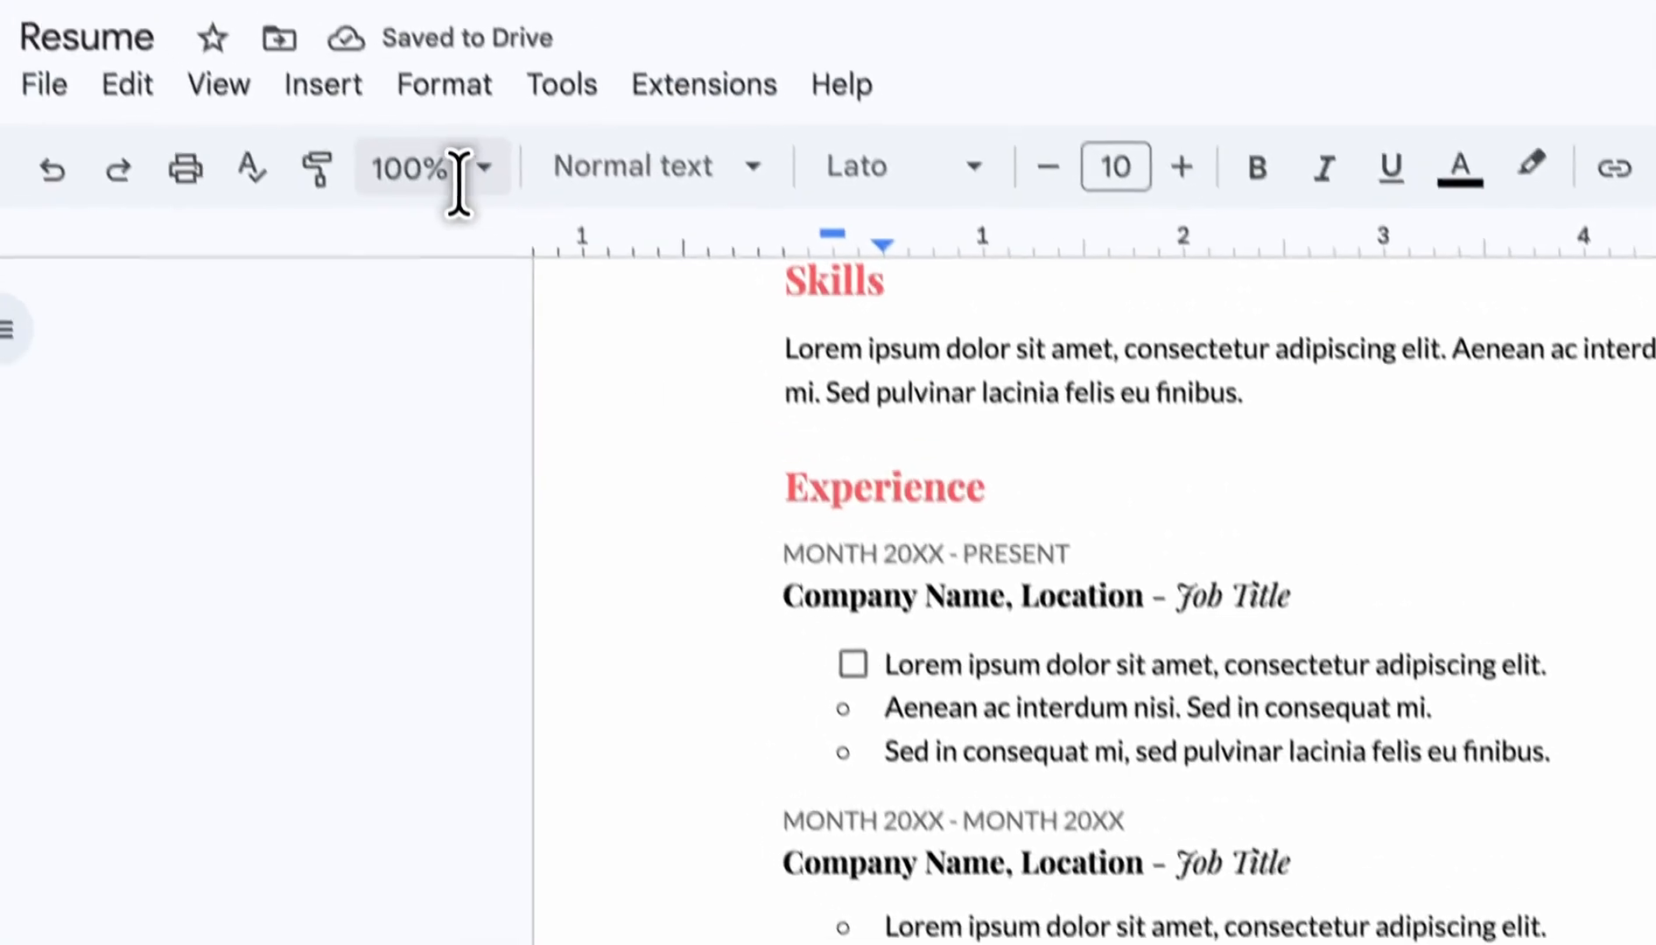
{"action": "left_click", "coordinate": [490, 208]}
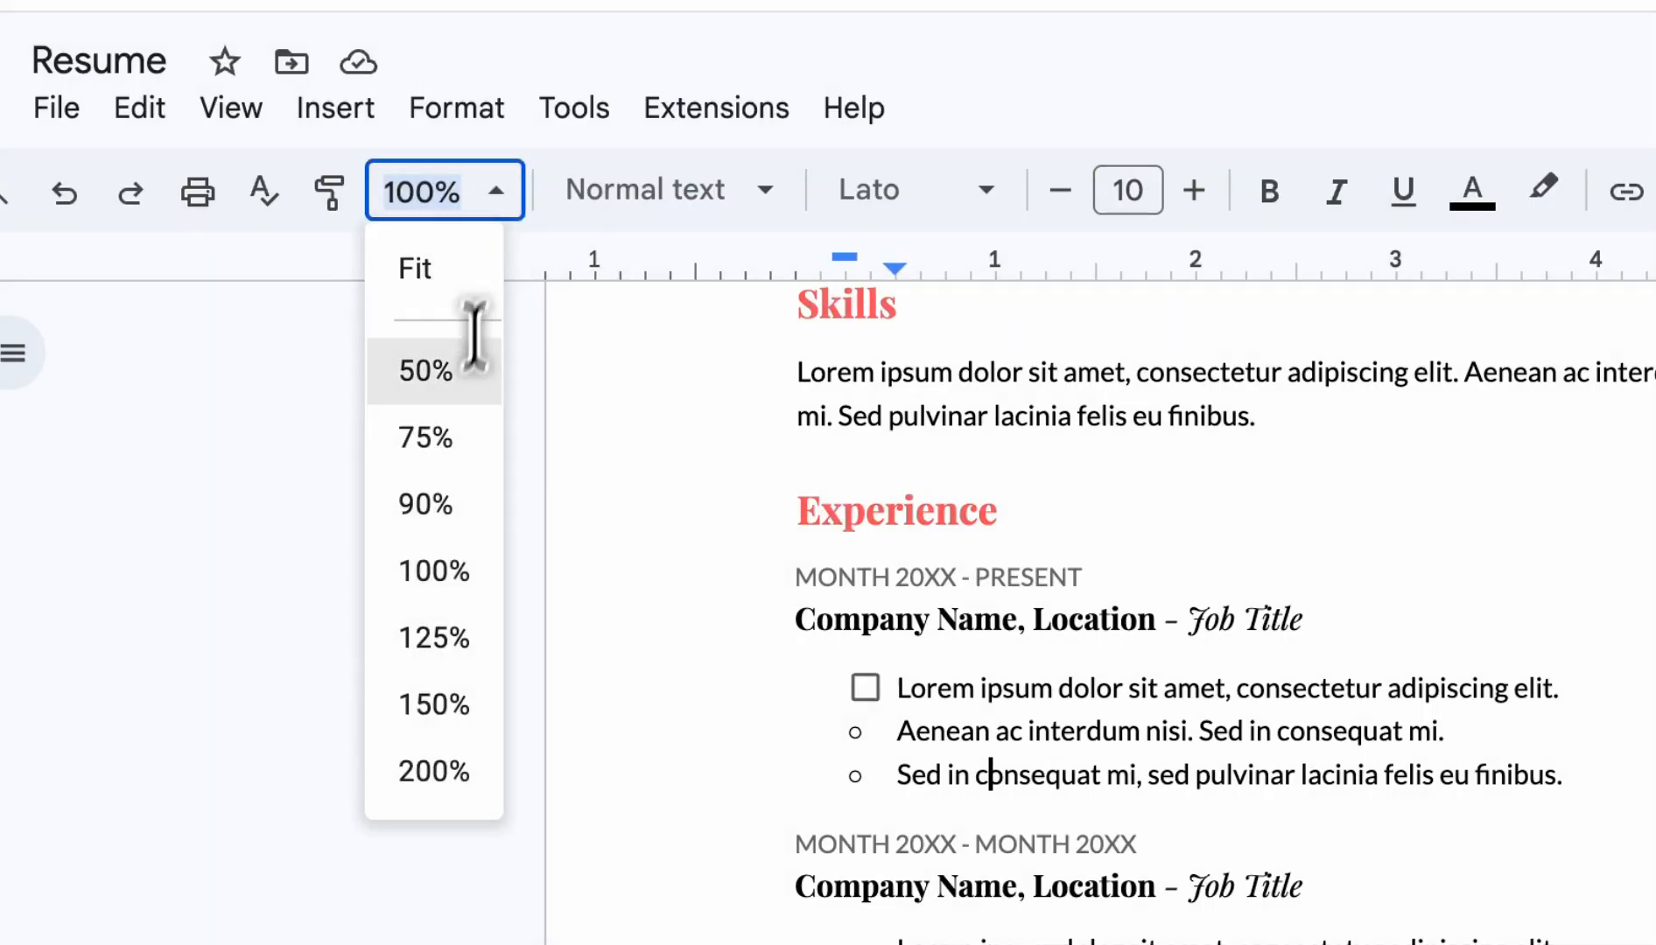
{"action": "left_click", "coordinate": [456, 601]}
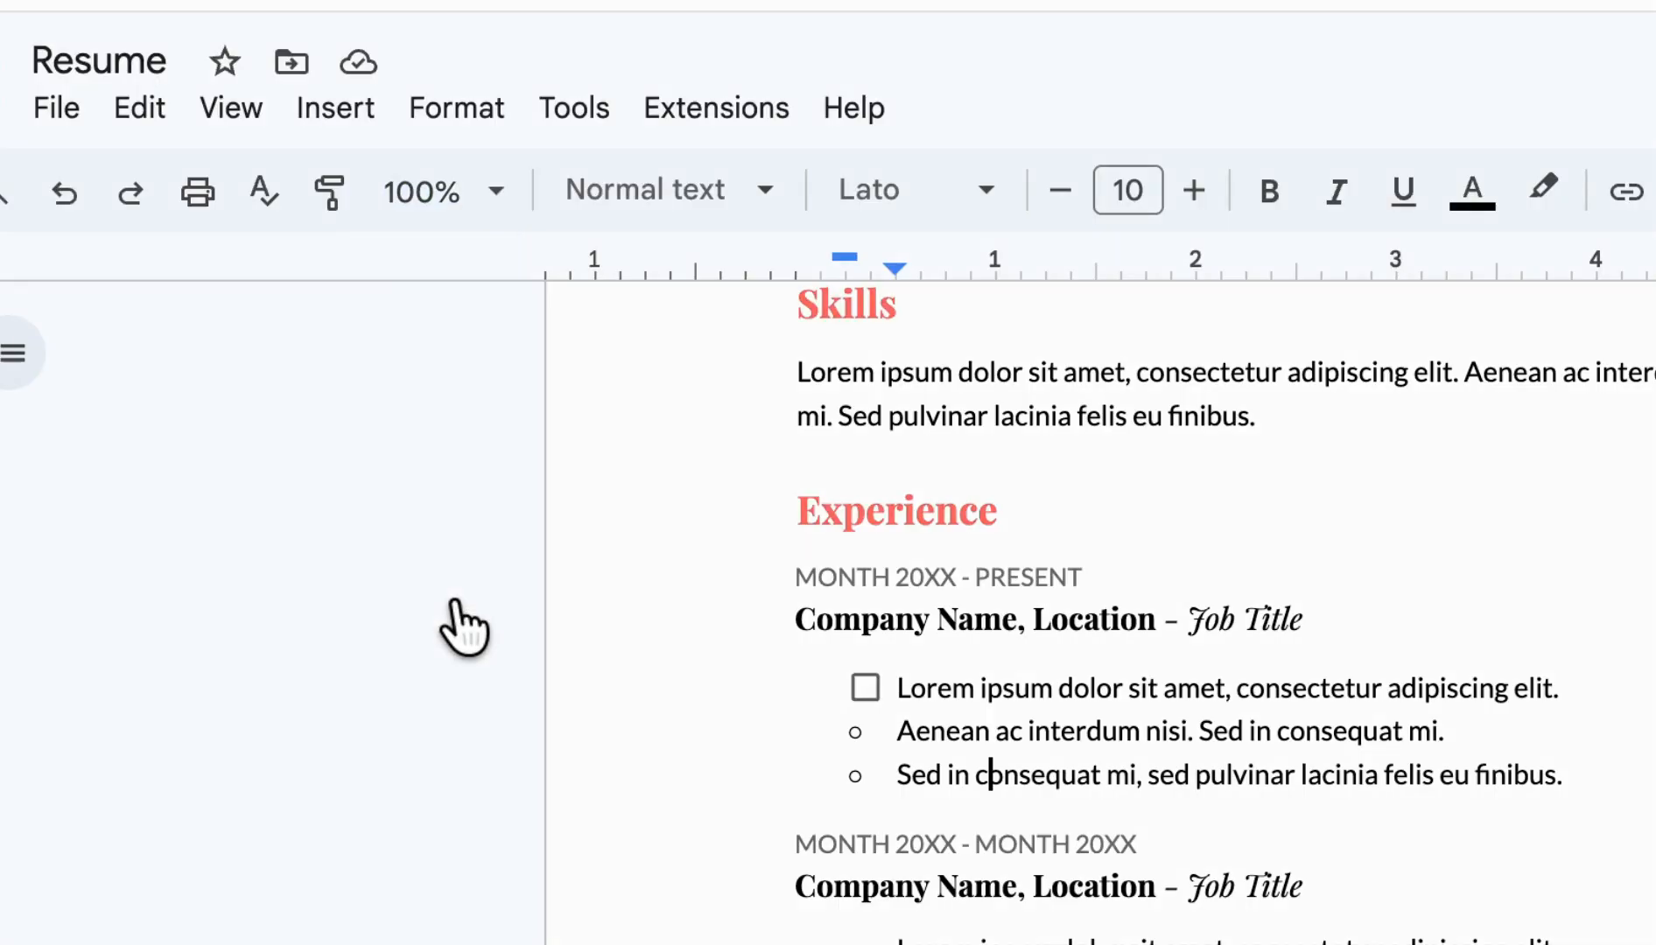
{"action": "left_click", "coordinate": [469, 203]}
{"action": "left_click", "coordinate": [449, 637]}
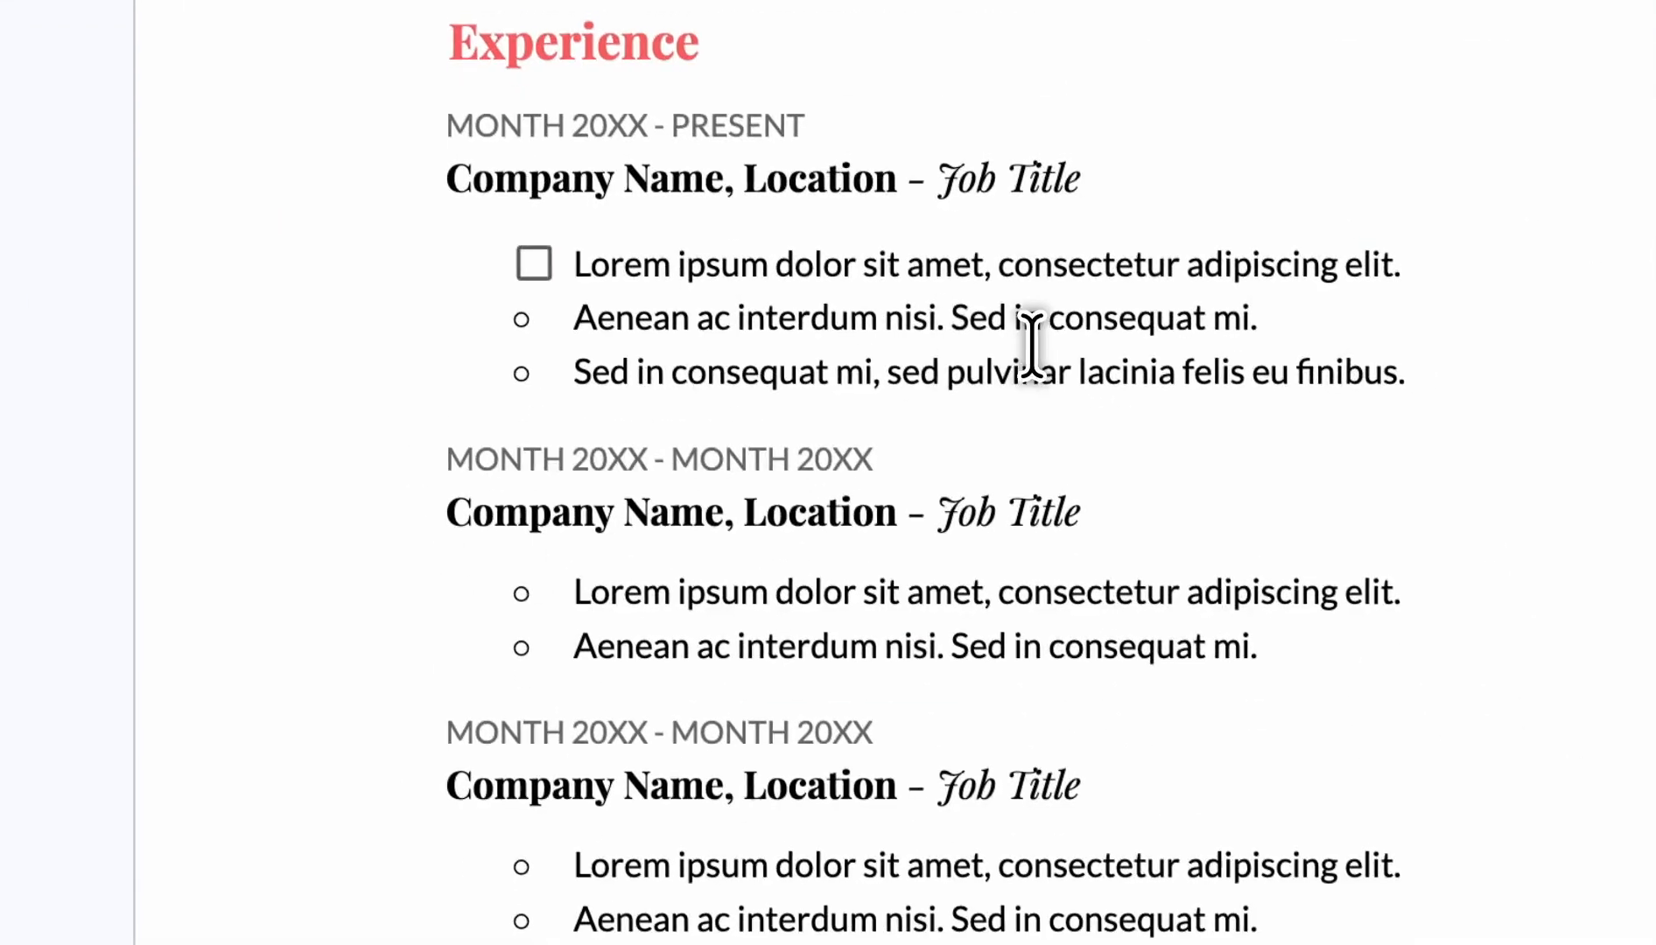
- Convert the remaining hollow circle bullets to checkboxes and check off all three items under the first Experience entry
{"action": "left_click", "coordinate": [730, 783]}
{"action": "left_click", "coordinate": [520, 316]}
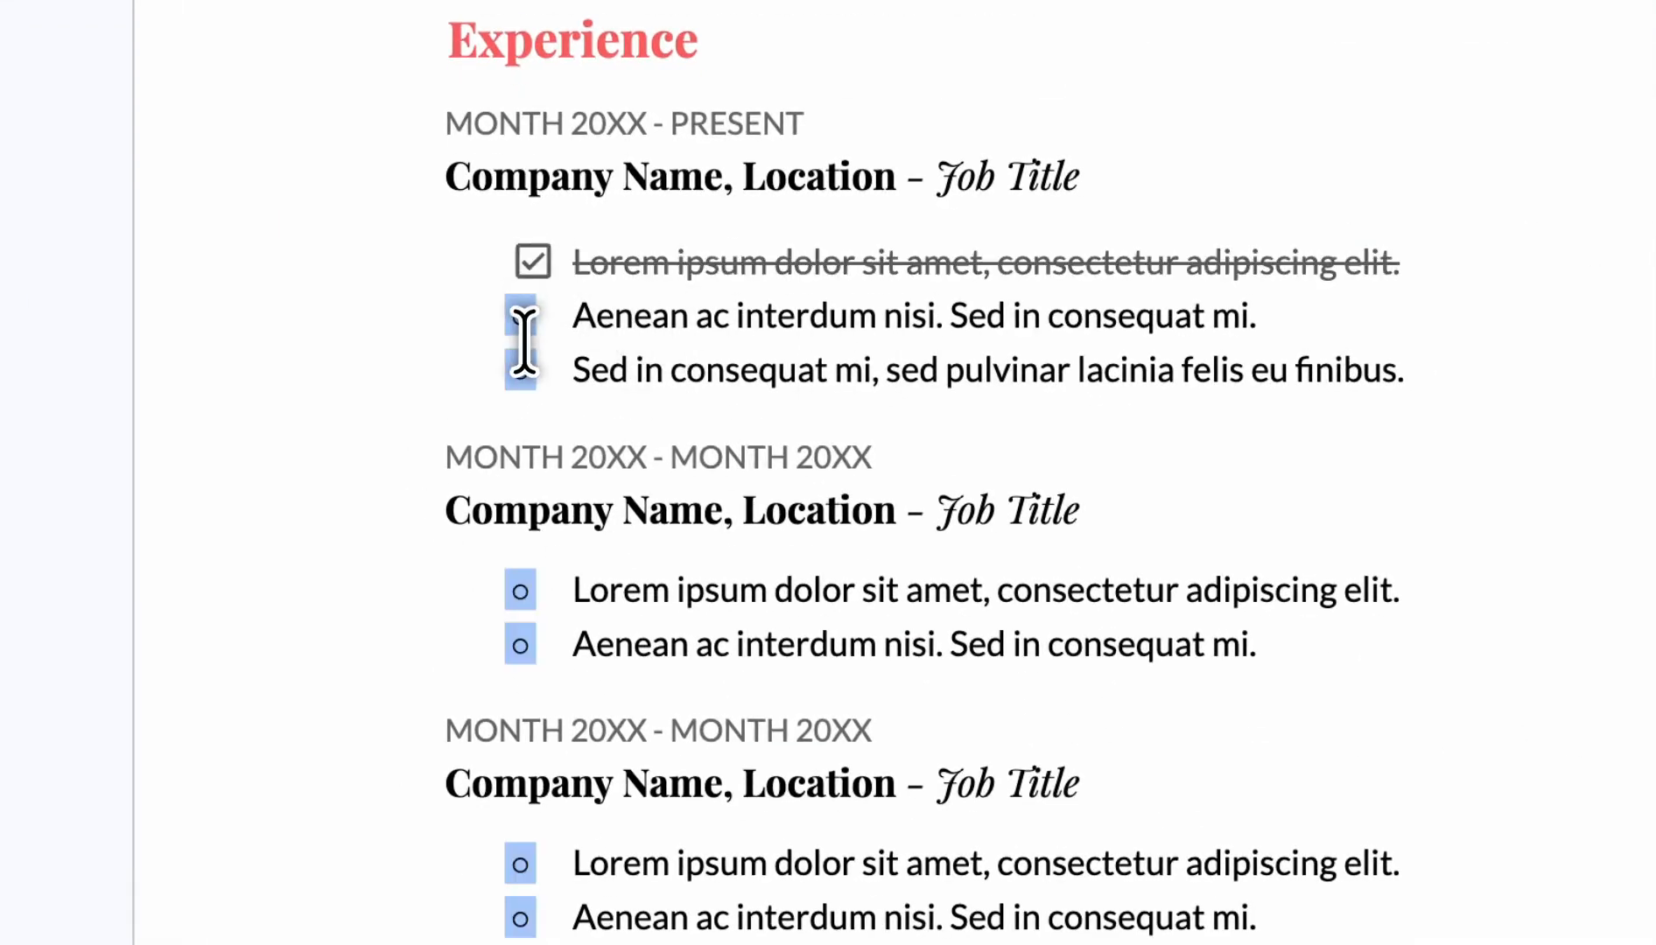
{"action": "right_click", "coordinate": [518, 367]}
{"action": "left_click", "coordinate": [610, 658]}
{"action": "left_click", "coordinate": [531, 321]}
{"action": "left_click", "coordinate": [533, 381]}
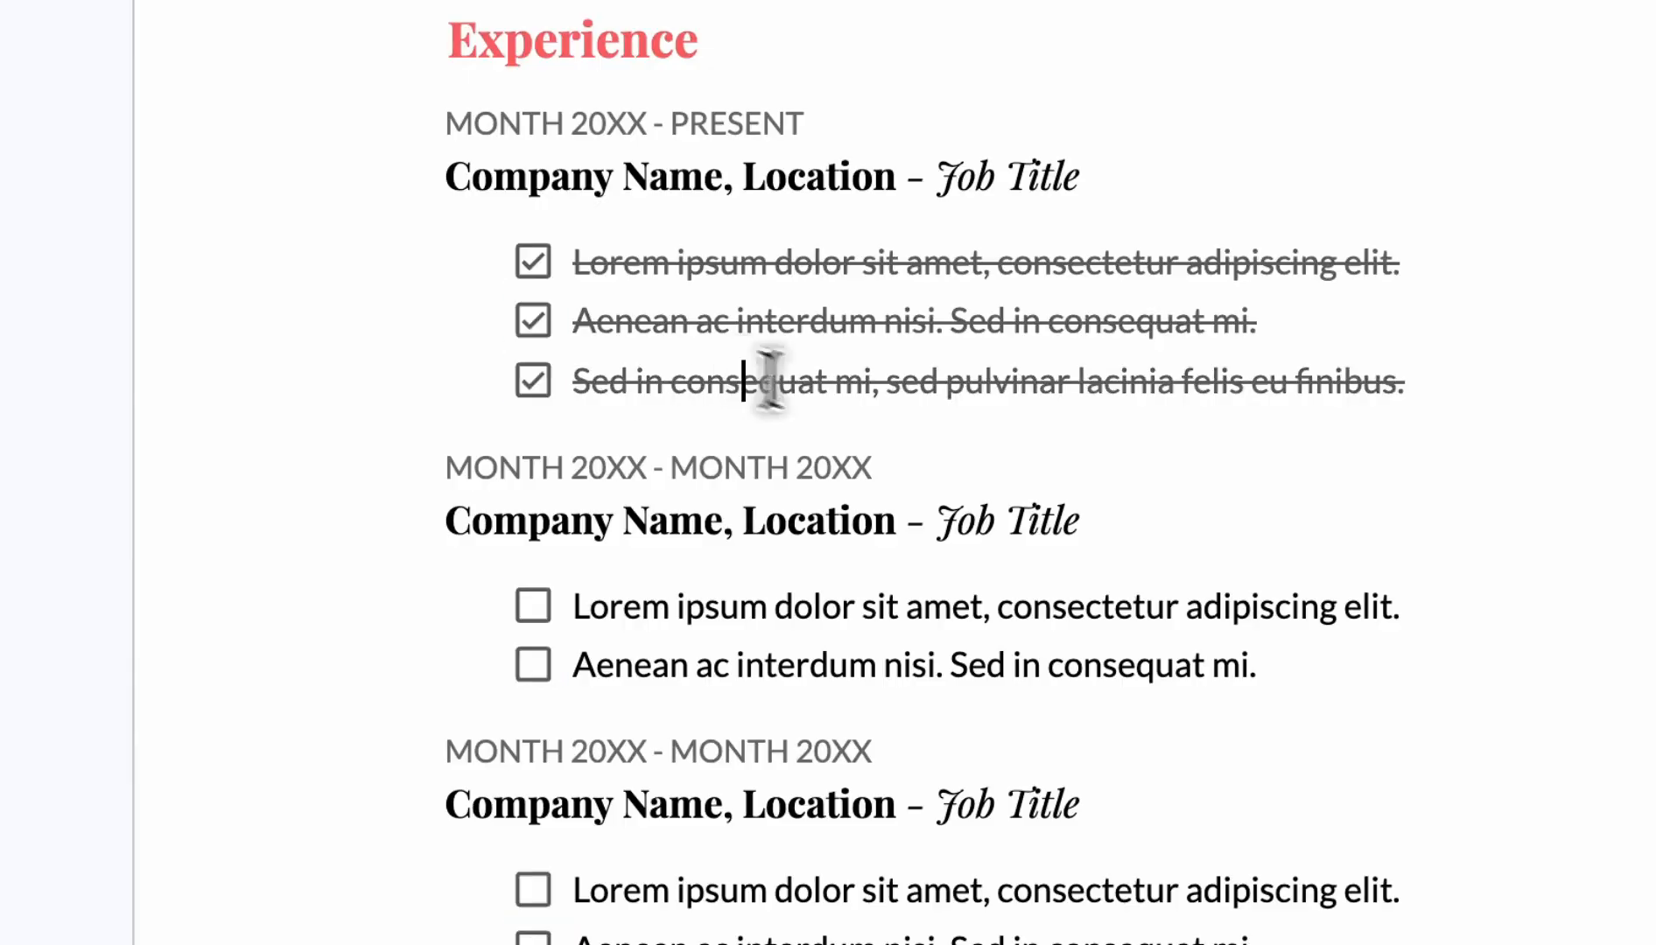
- Uncheck the first Experience item and open more bullet choices for it, browsing the arrow symbols
{"action": "left_click", "coordinate": [529, 265]}
{"action": "right_click", "coordinate": [539, 269]}
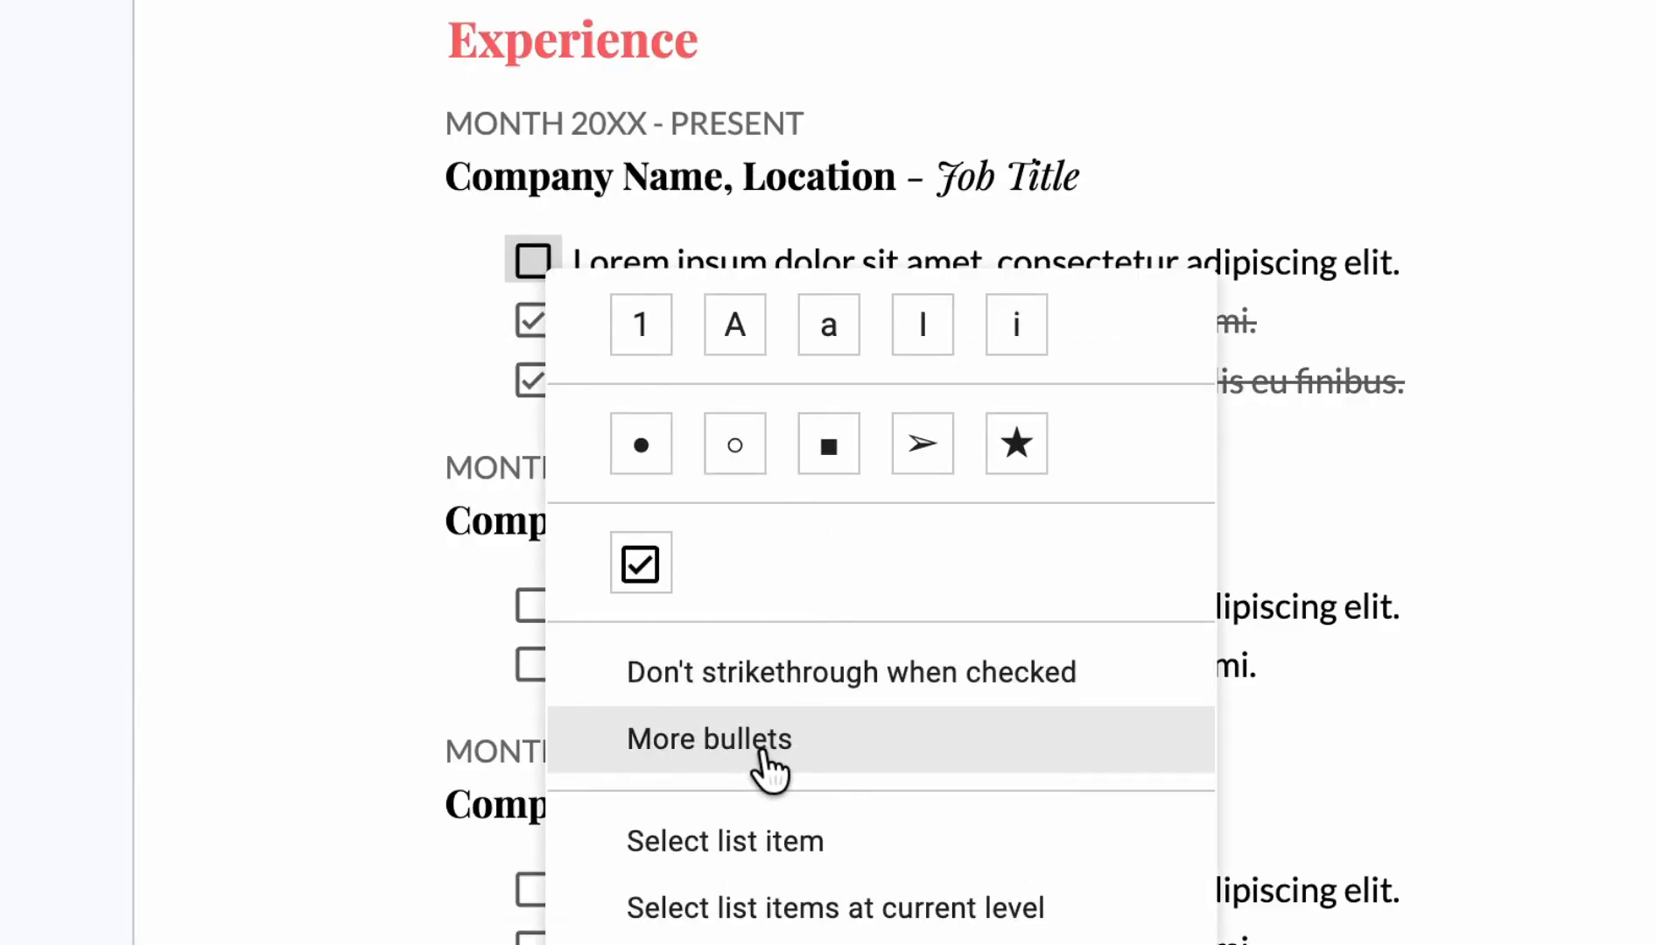
{"action": "left_click", "coordinate": [767, 765]}
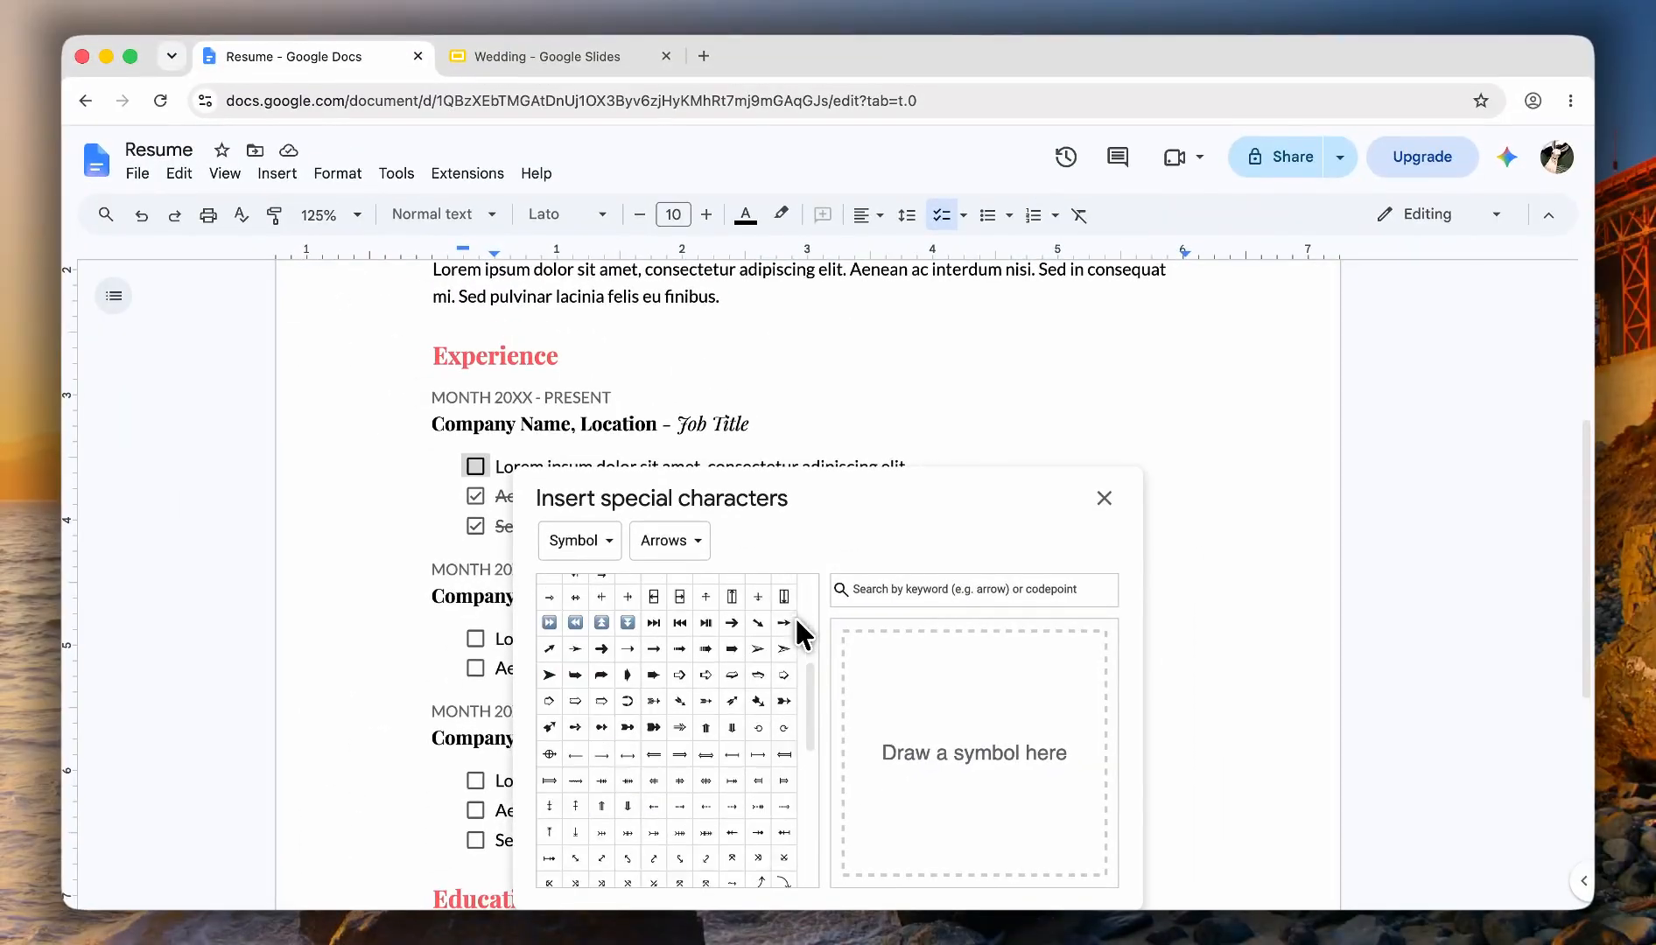
{"action": "scroll", "coordinate": [797, 624], "scroll_direction": "down", "scroll_amount": 1}
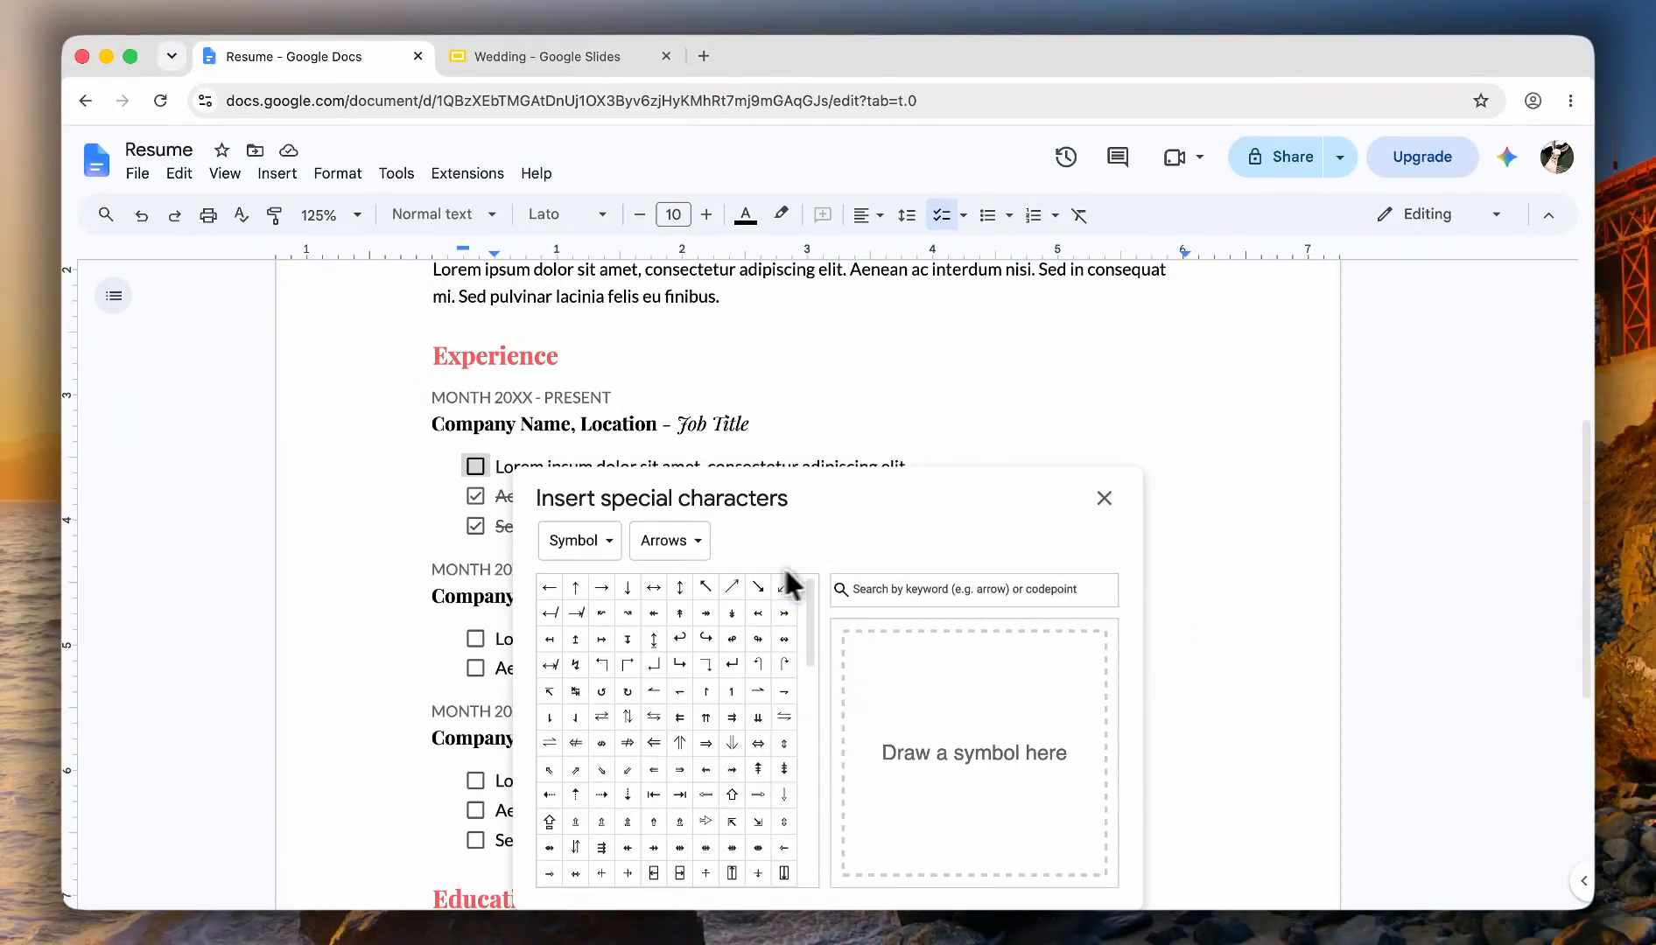
{"action": "scroll", "coordinate": [729, 737], "scroll_direction": "down", "scroll_amount": 5}
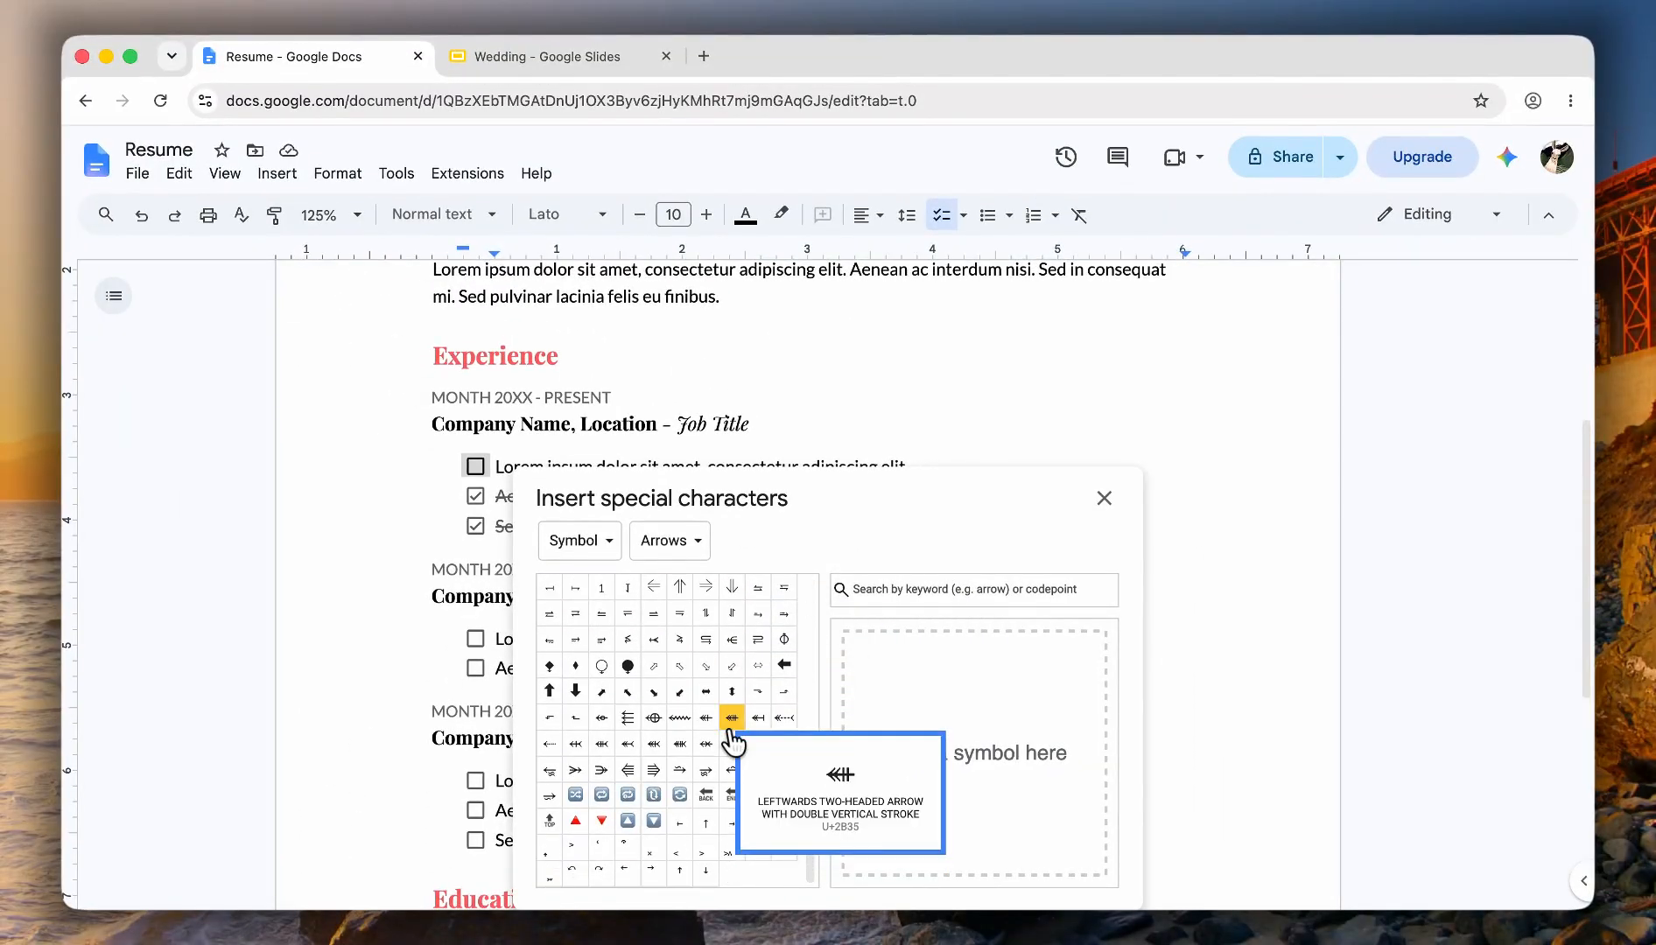
- Switch the bullet characters to the Emoji category and set the raised fist emoji as the first Experience item's bullet
{"action": "left_click", "coordinate": [580, 540]}
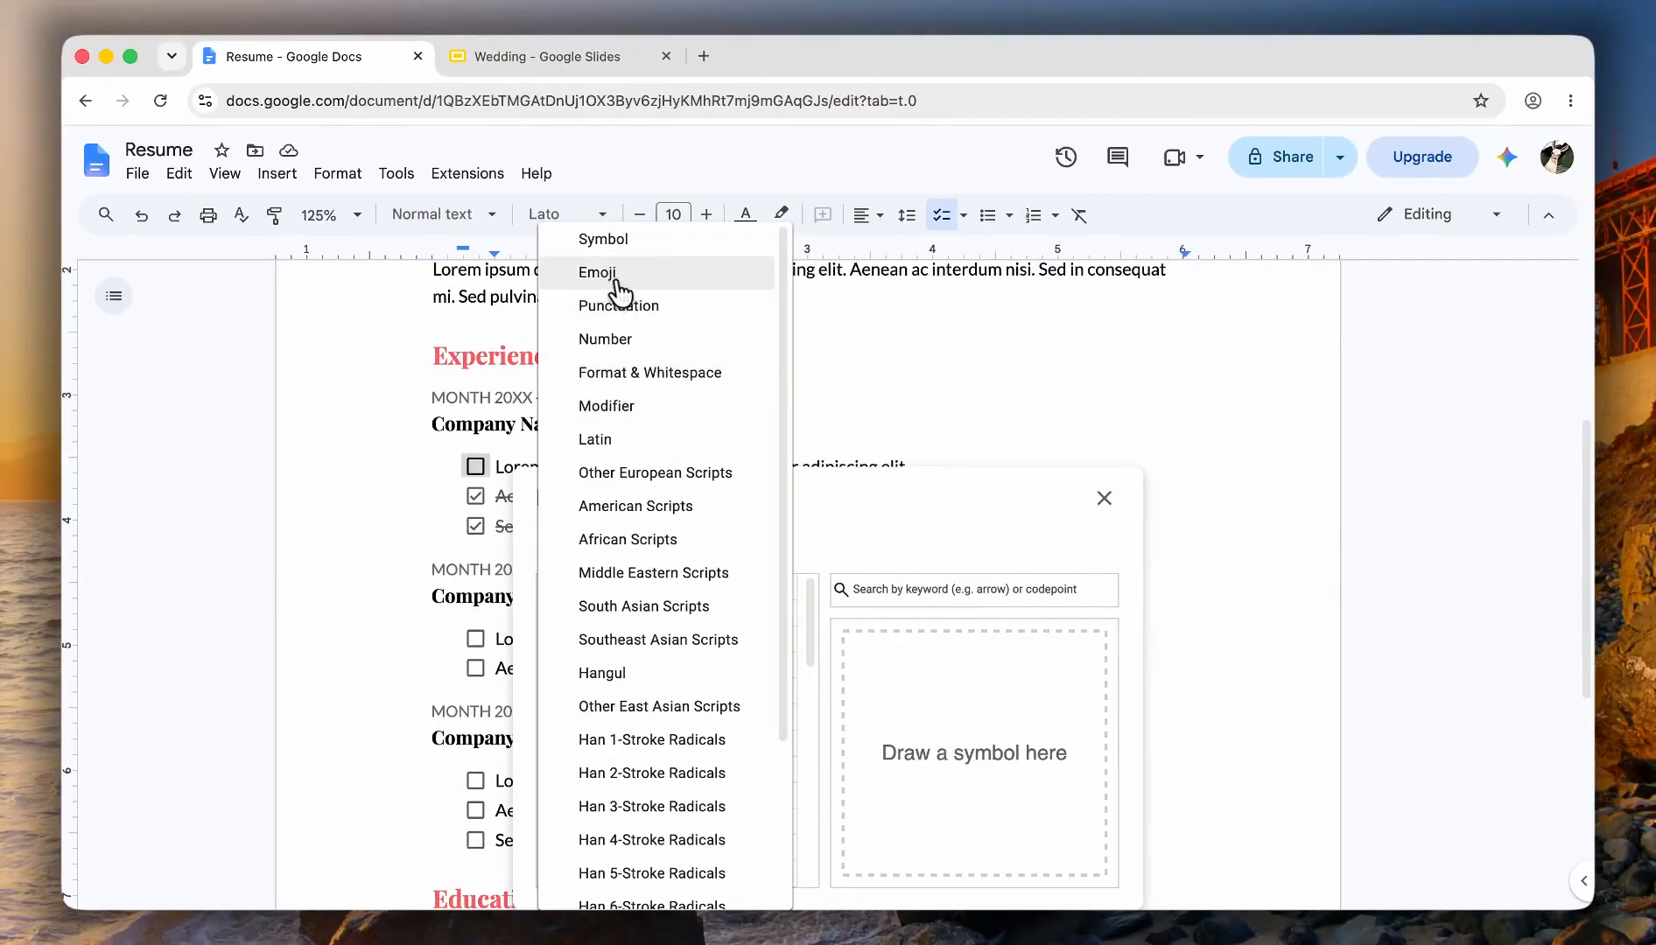
{"action": "left_click", "coordinate": [615, 278]}
{"action": "scroll", "coordinate": [758, 762], "scroll_direction": "down", "scroll_amount": 3}
{"action": "scroll", "coordinate": [647, 754], "scroll_direction": "up", "scroll_amount": 3}
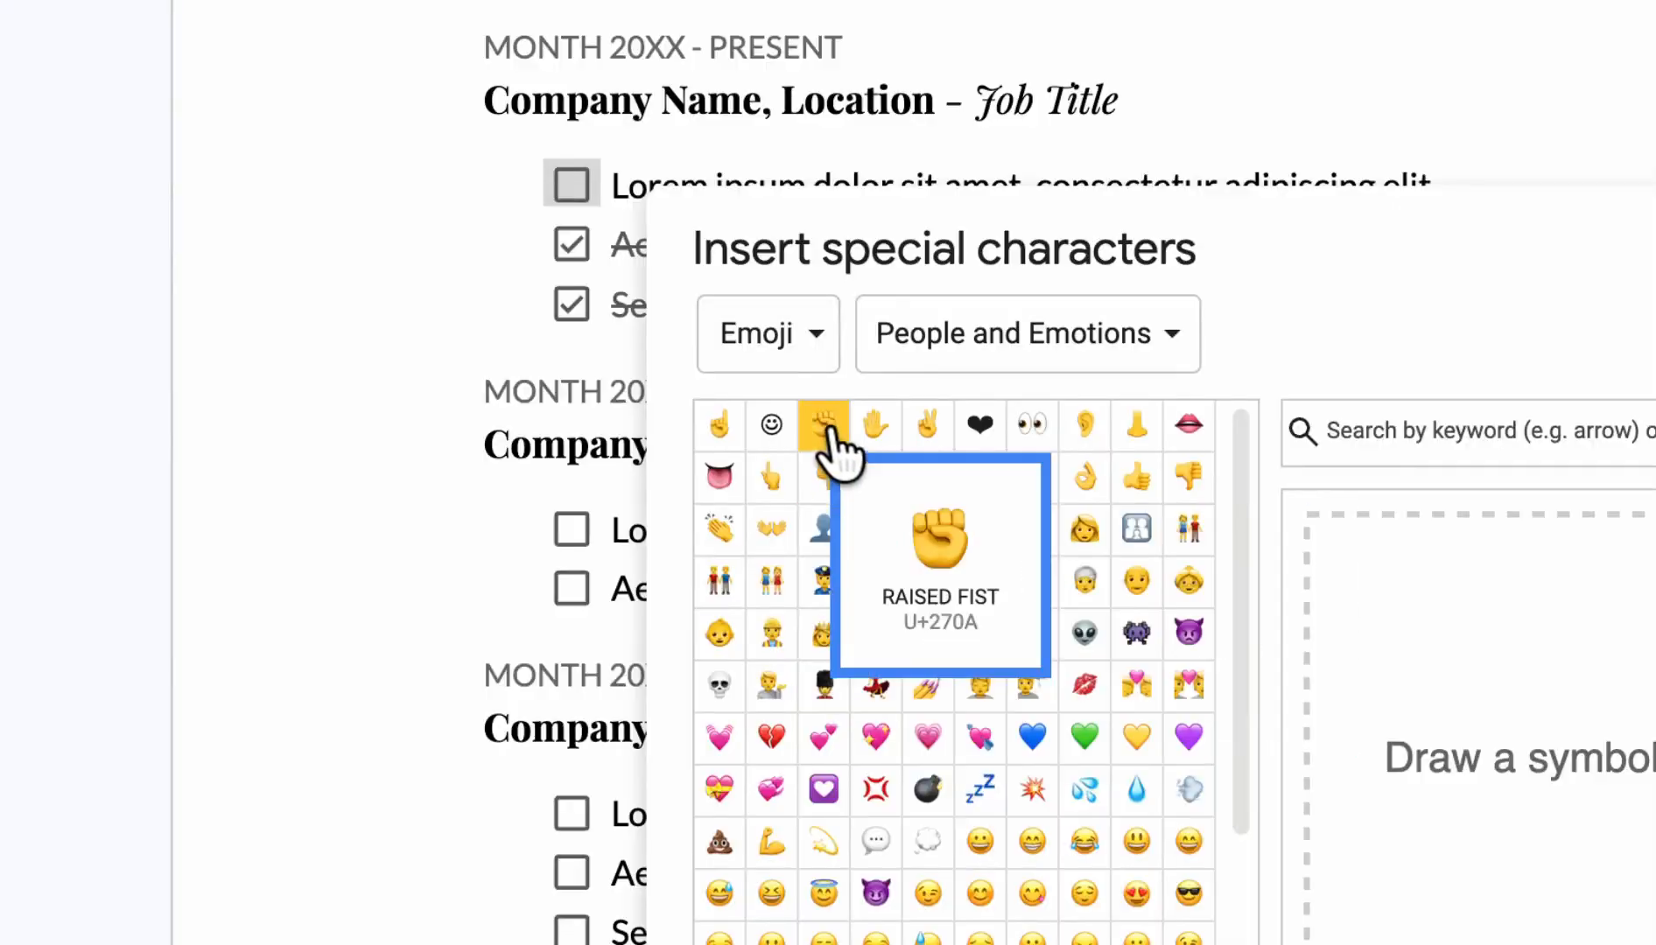
{"action": "left_click", "coordinate": [826, 429]}
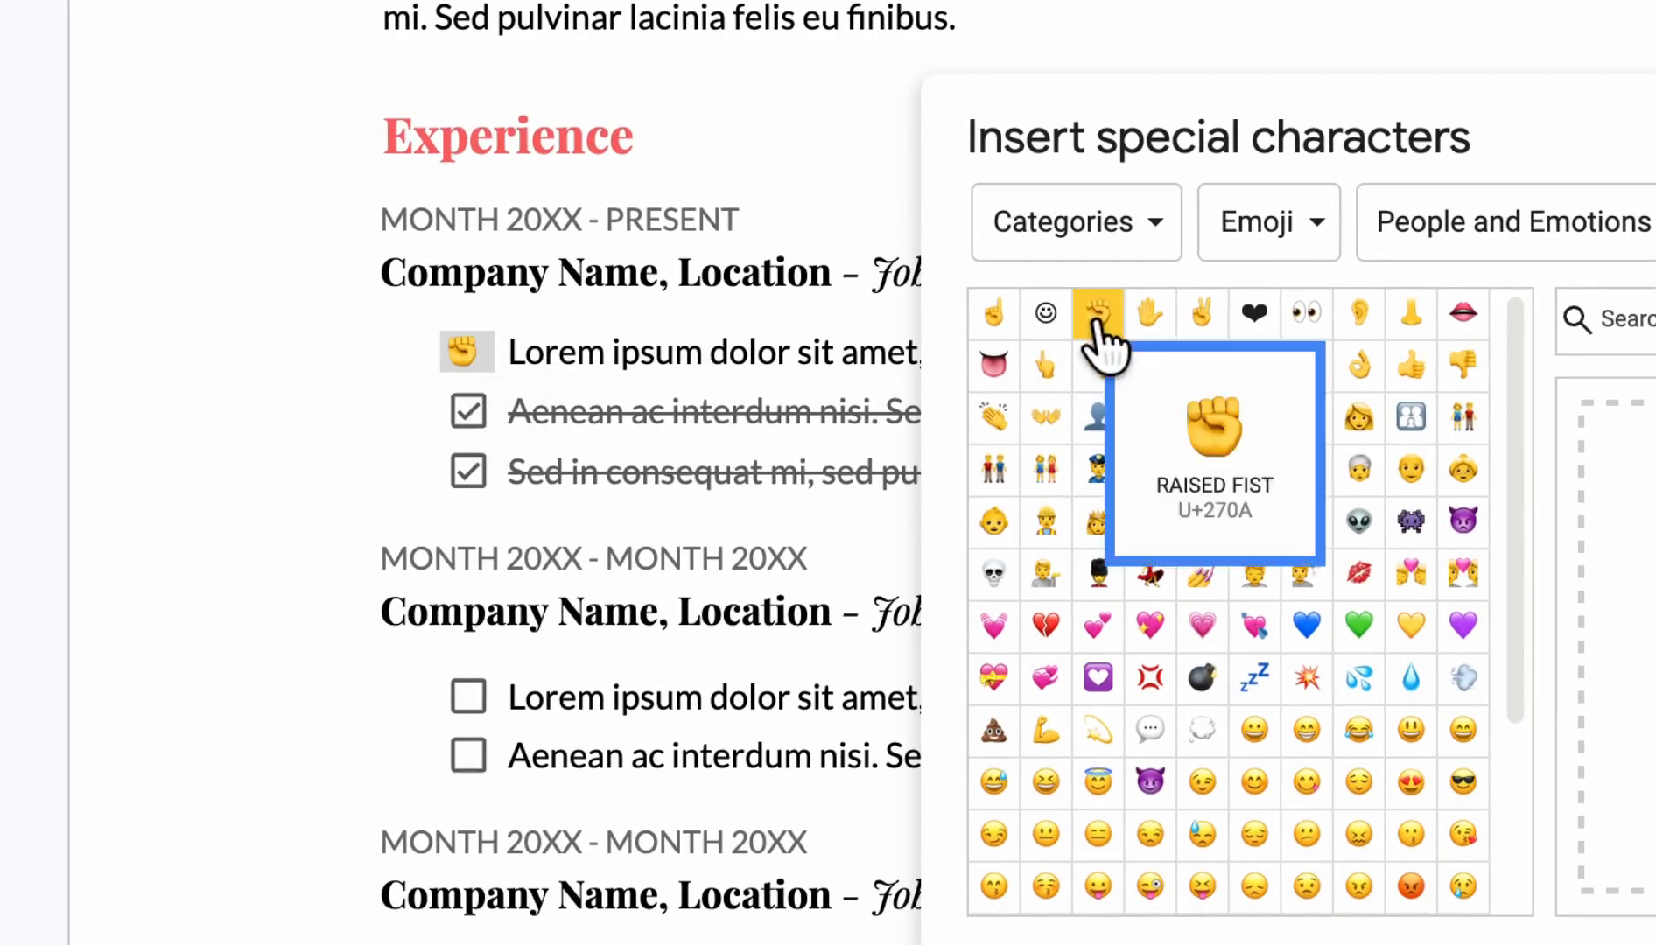
- Insert a raised fist and two two-hearts emojis inside the word "ipsum" in the first Experience item, and uncheck the second item
{"action": "left_click", "coordinate": [617, 355]}
{"action": "left_click", "coordinate": [1098, 326]}
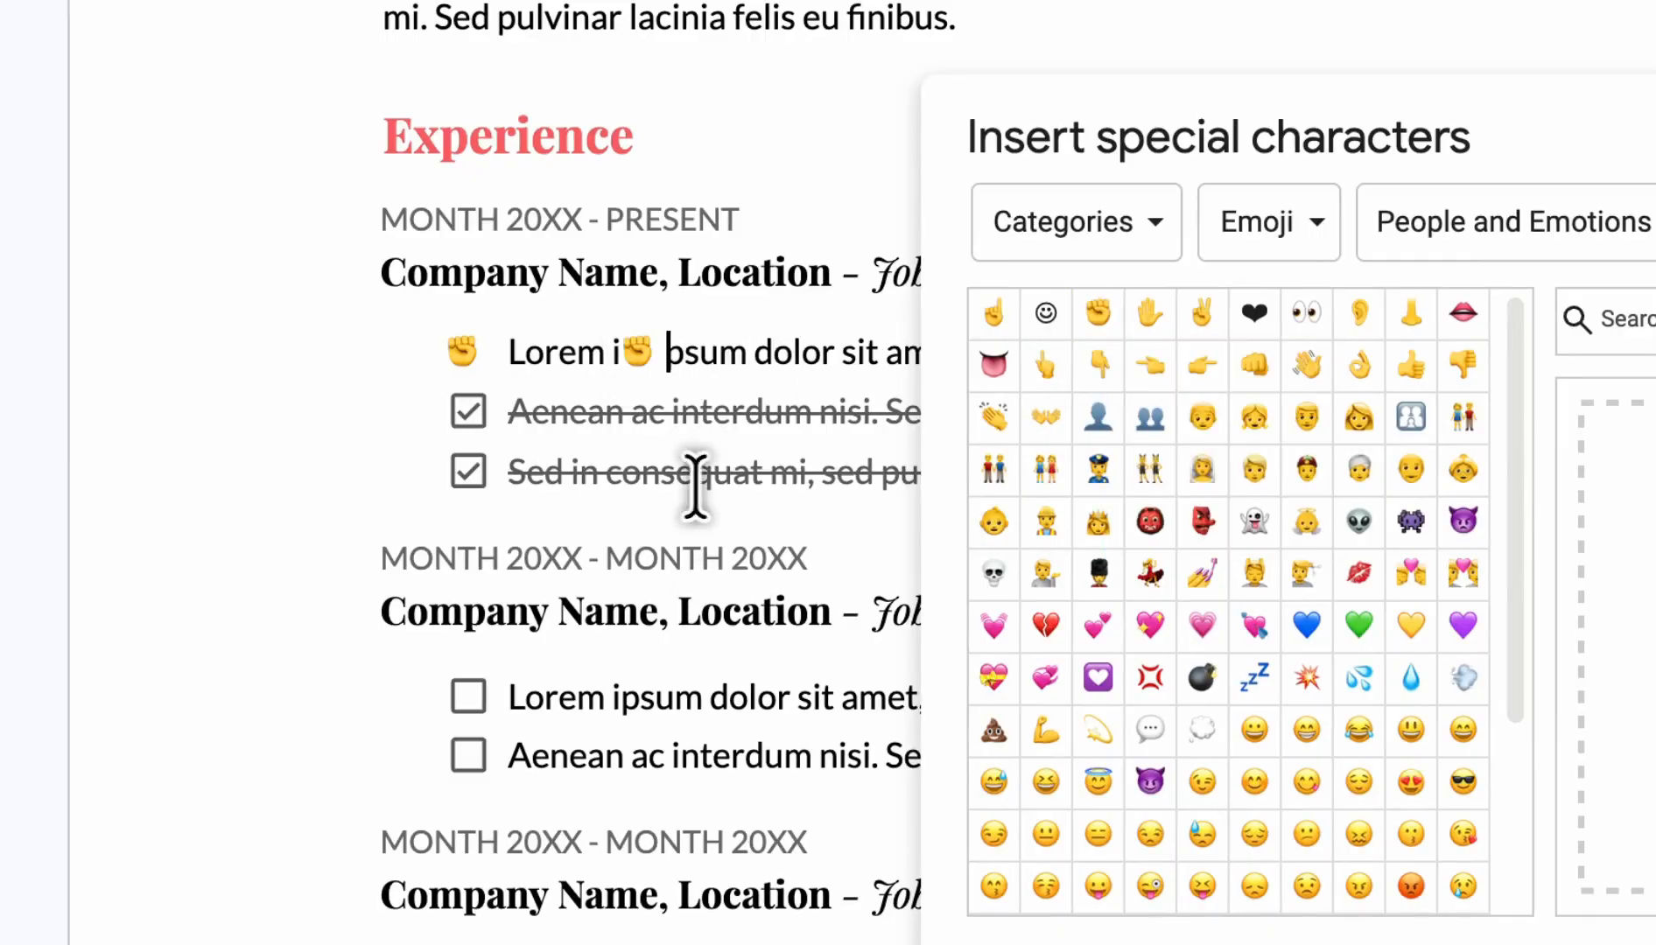
{"action": "scroll", "coordinate": [1144, 526], "scroll_direction": "down", "scroll_amount": 3}
{"action": "left_click", "coordinate": [1098, 364]}
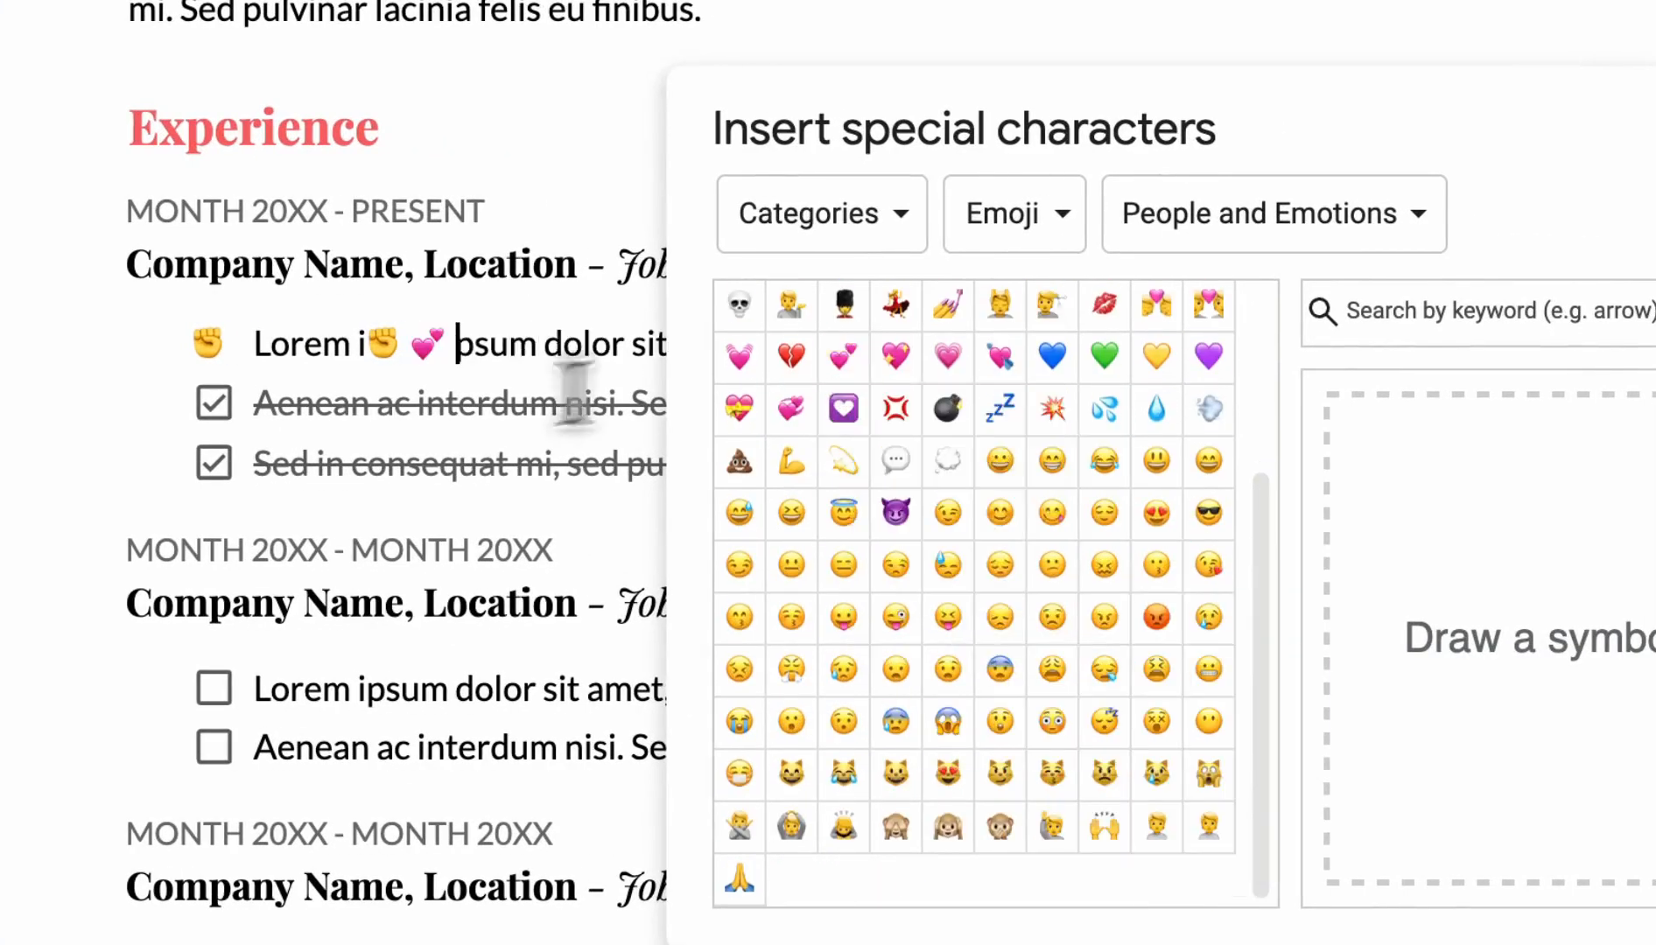
{"action": "left_click", "coordinate": [214, 400]}
{"action": "left_click", "coordinate": [844, 355]}
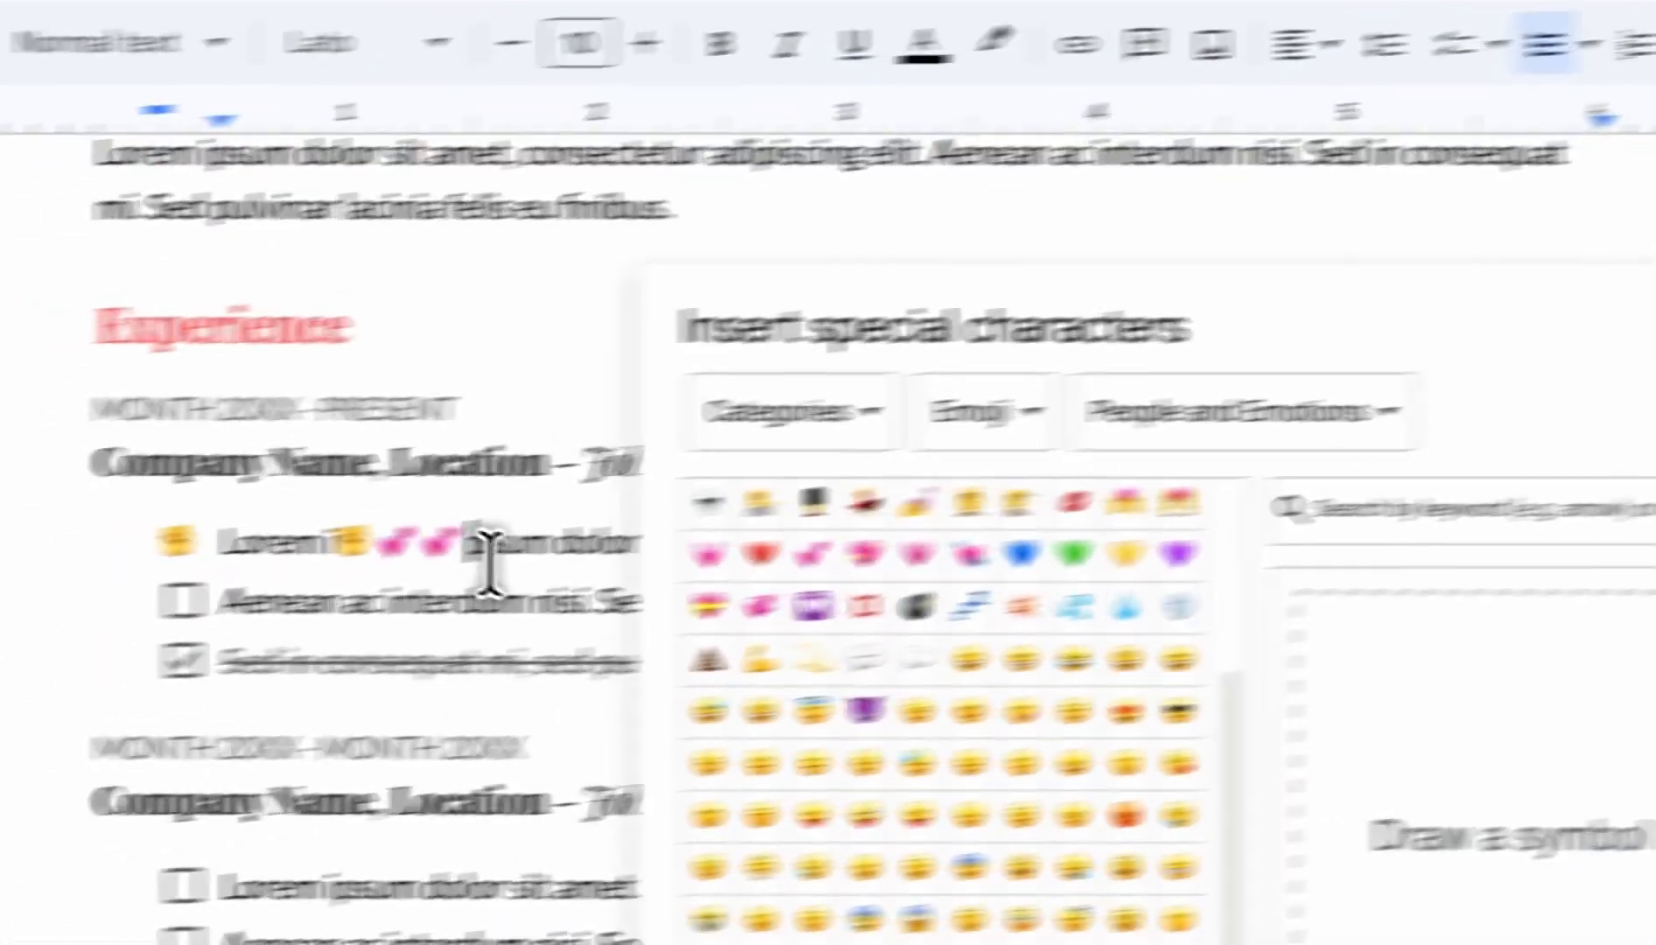
{"action": "left_click", "coordinate": [717, 407]}
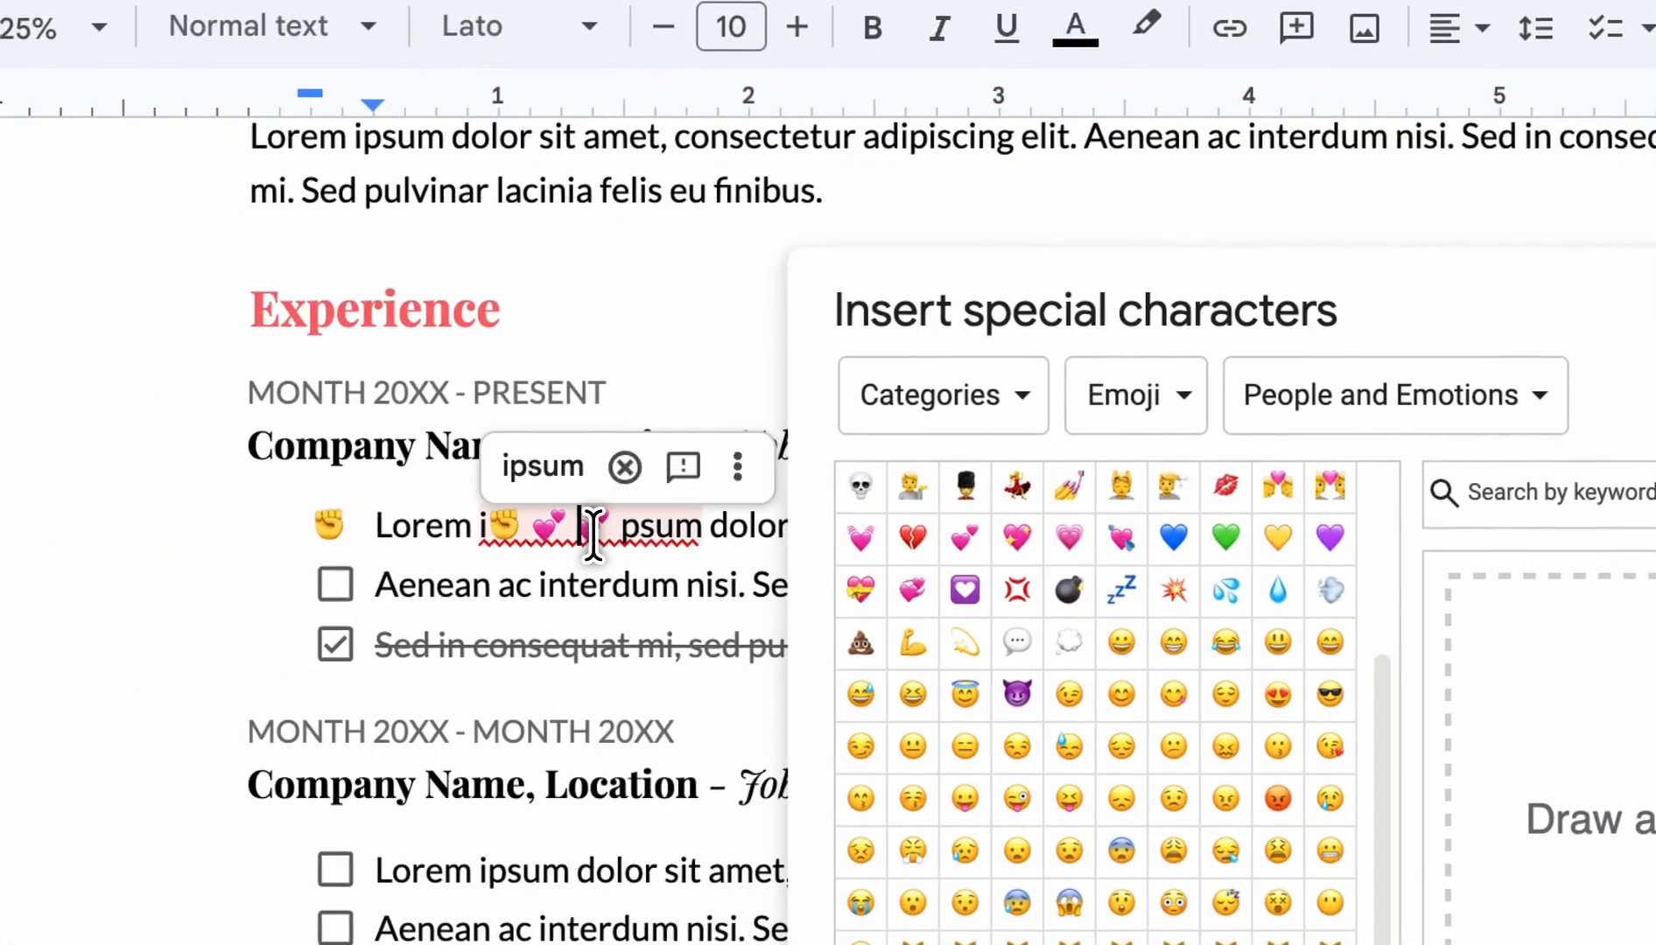
{"action": "left_click", "coordinate": [624, 466]}
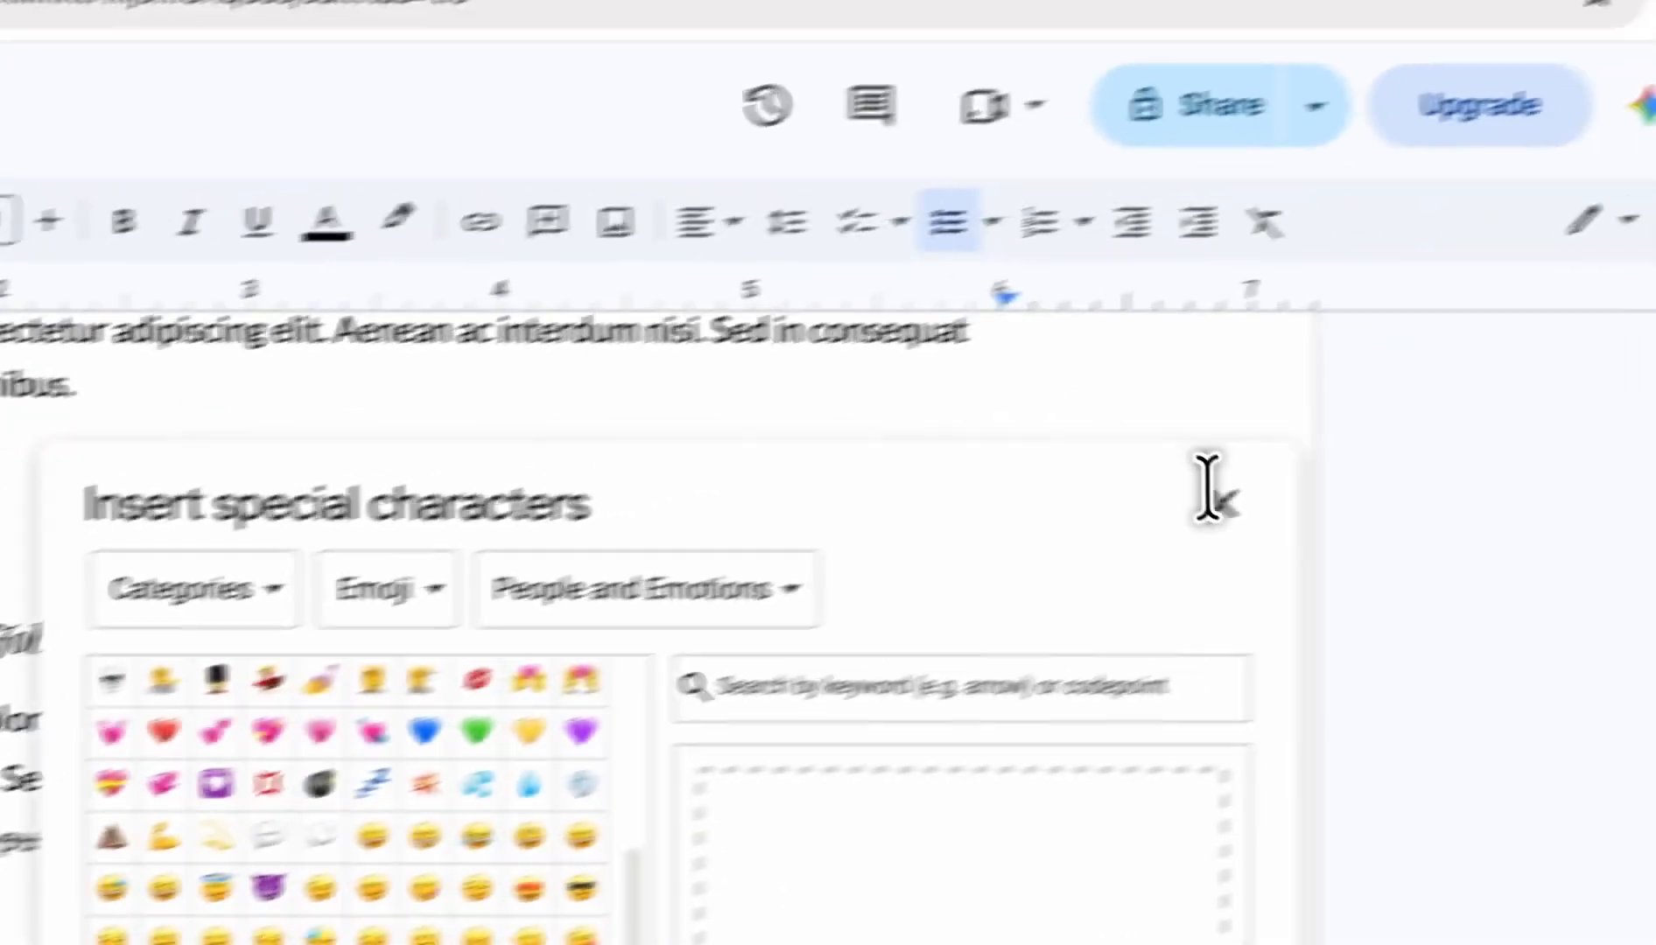
- Close the special characters dialog and delete the raised fist and both two-hearts emojis from the first item's text
{"action": "left_click", "coordinate": [1221, 501]}
{"action": "double_click", "coordinate": [735, 348]}
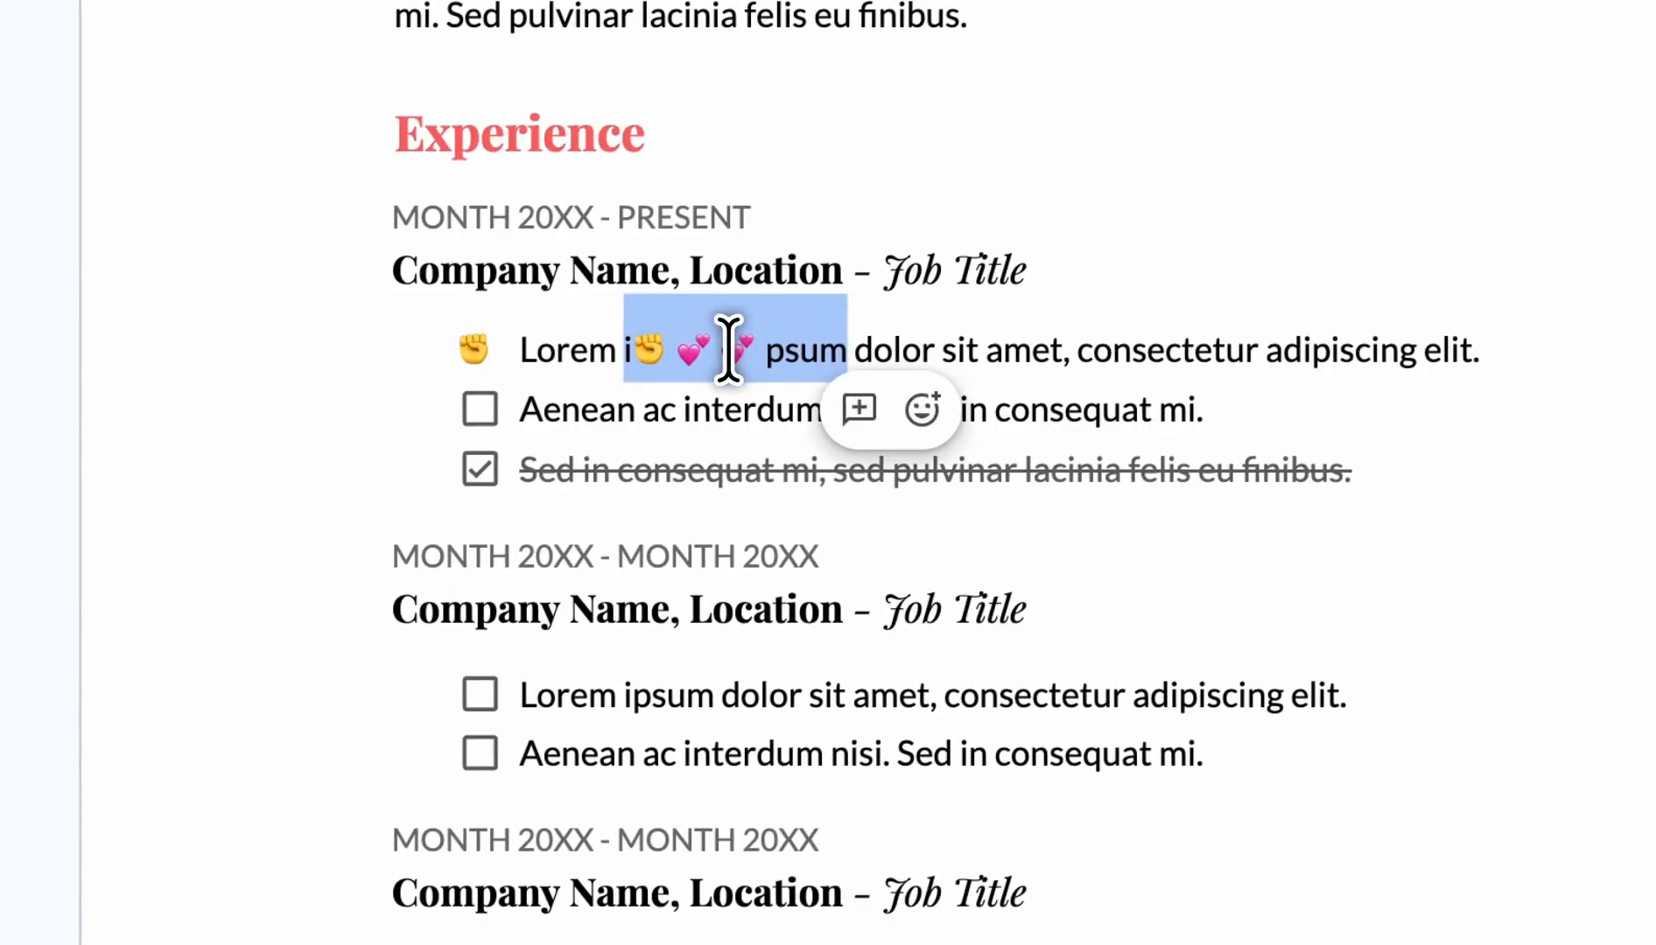
{"action": "left_click", "coordinate": [731, 350]}
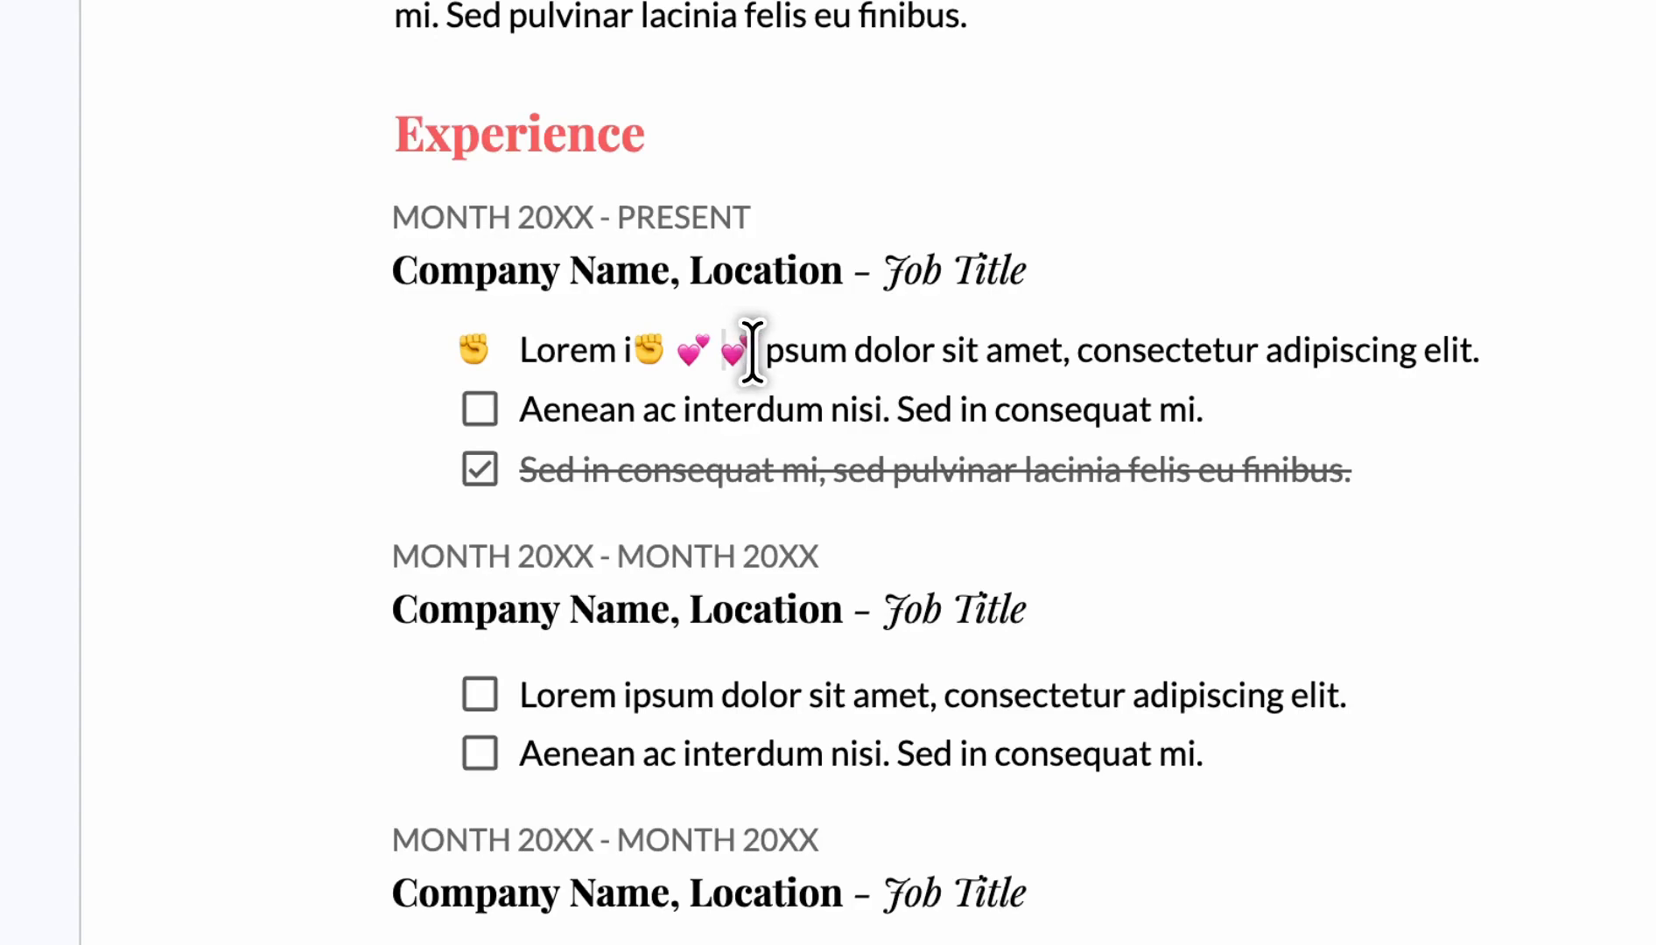
{"action": "key", "text": "BackSpace"}
{"action": "key", "text": "BackSpace"}
{"action": "key", "text": "BackSpace"}
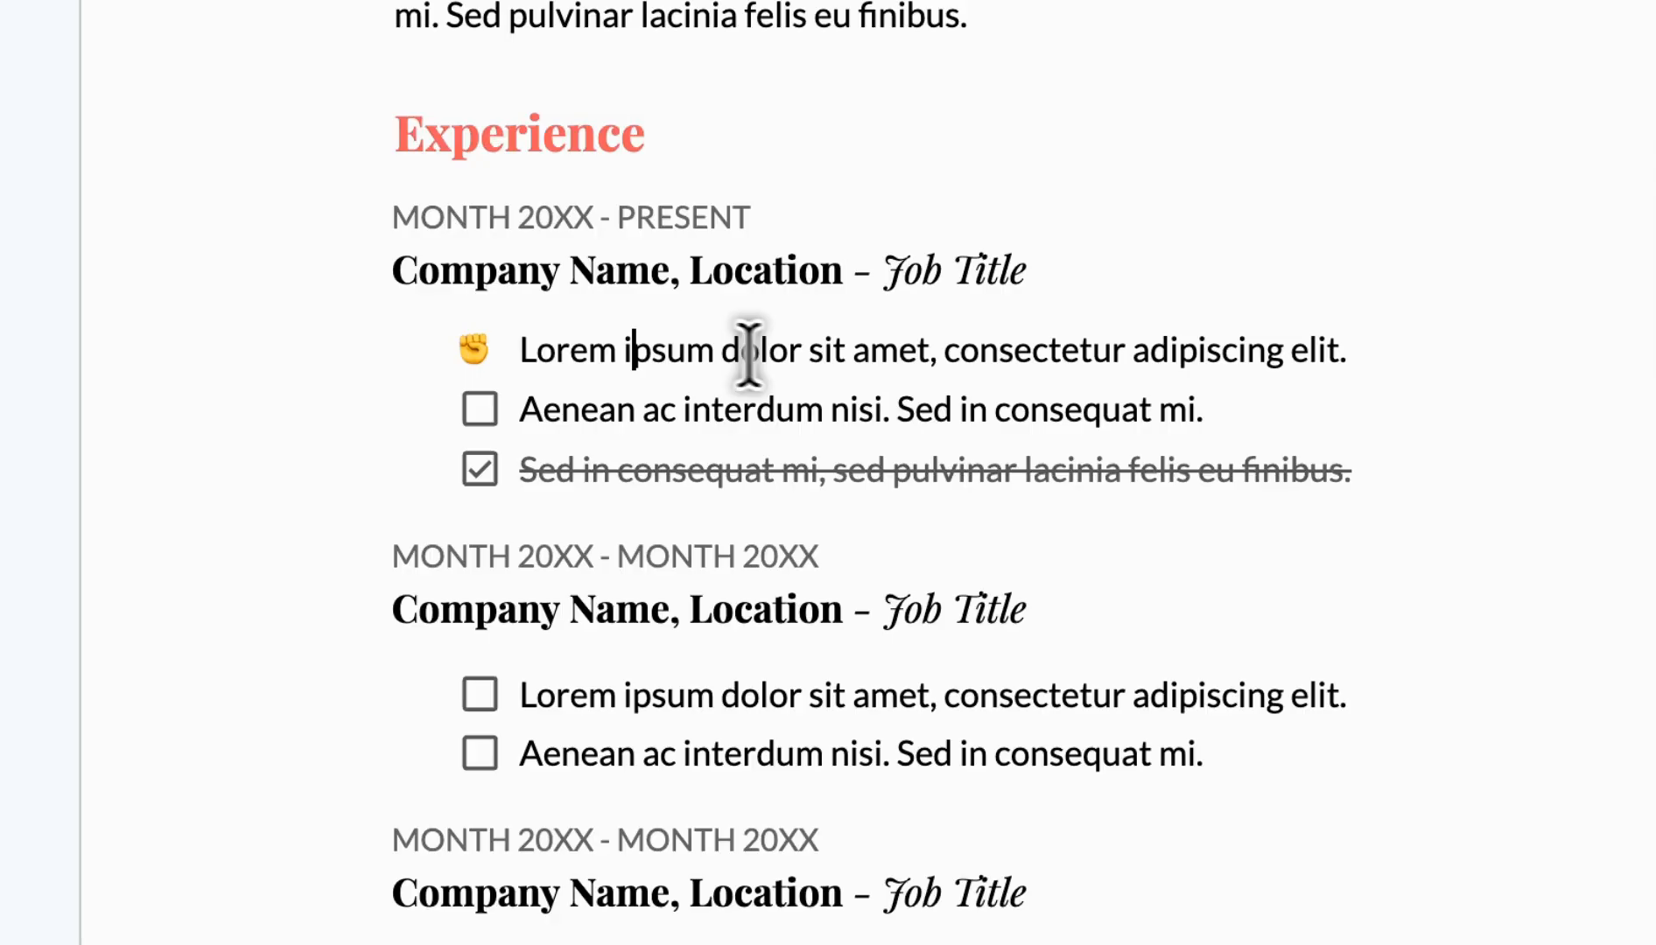
- Remove the raised fist bullet and the indentation from the first Experience item, making it a plain paragraph
{"action": "left_click", "coordinate": [484, 350]}
{"action": "key", "text": "BackSpace"}
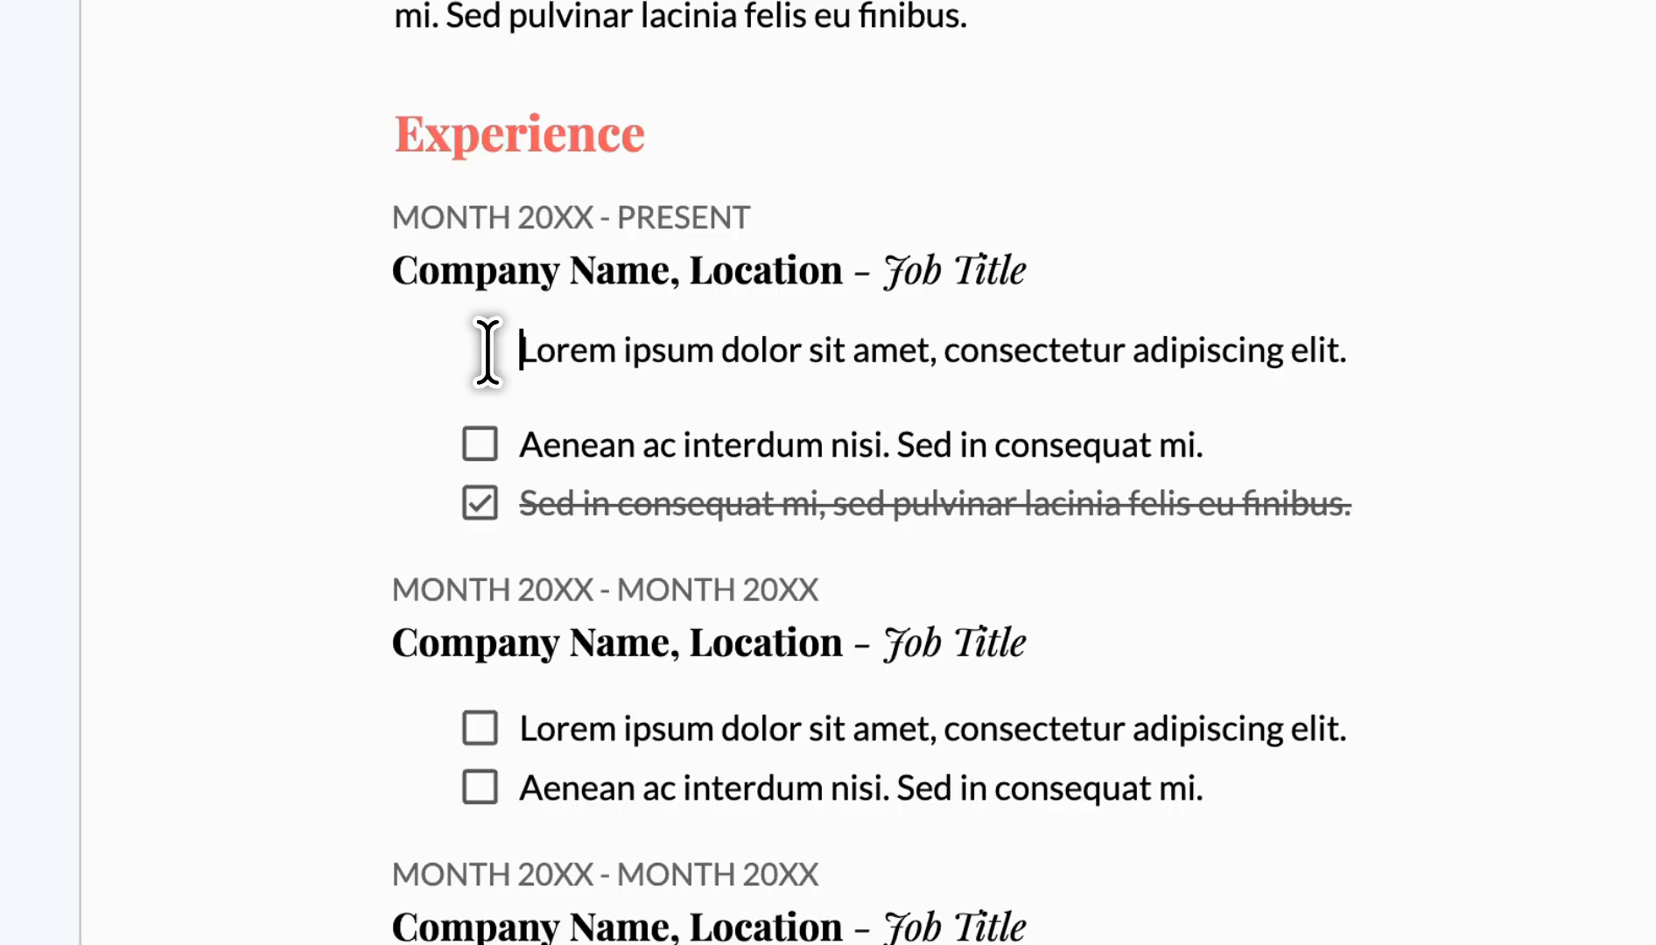
{"action": "key", "text": "BackSpace"}
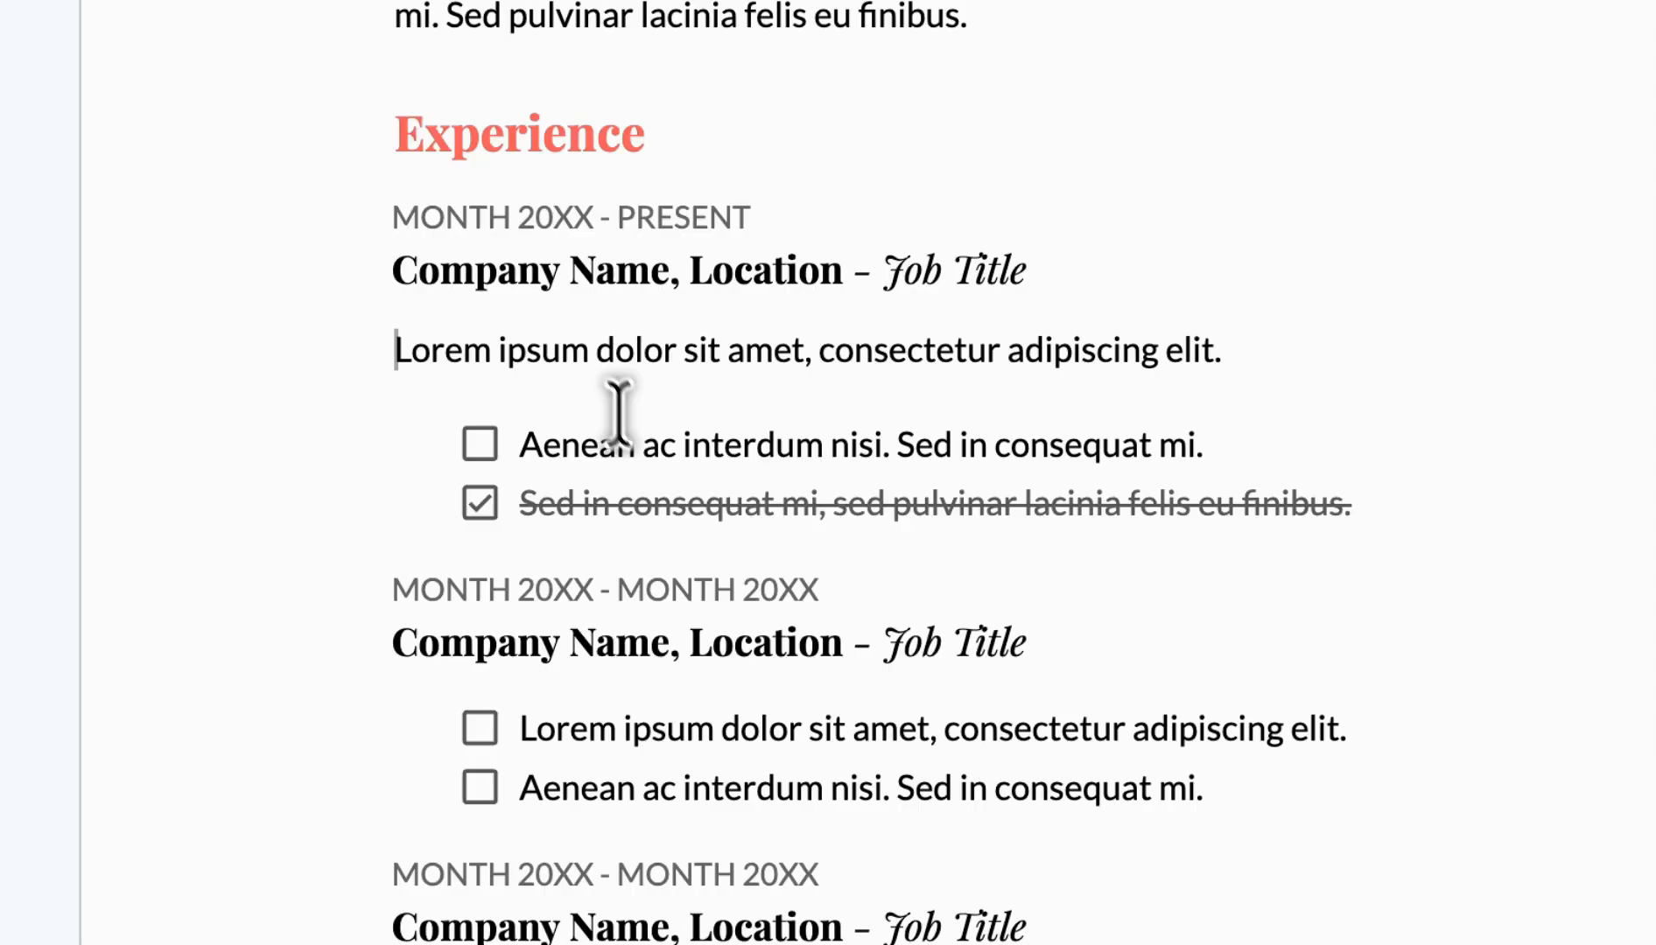
- Open more bullet choices for the checkbox items in the Experience section
{"action": "right_click", "coordinate": [480, 735]}
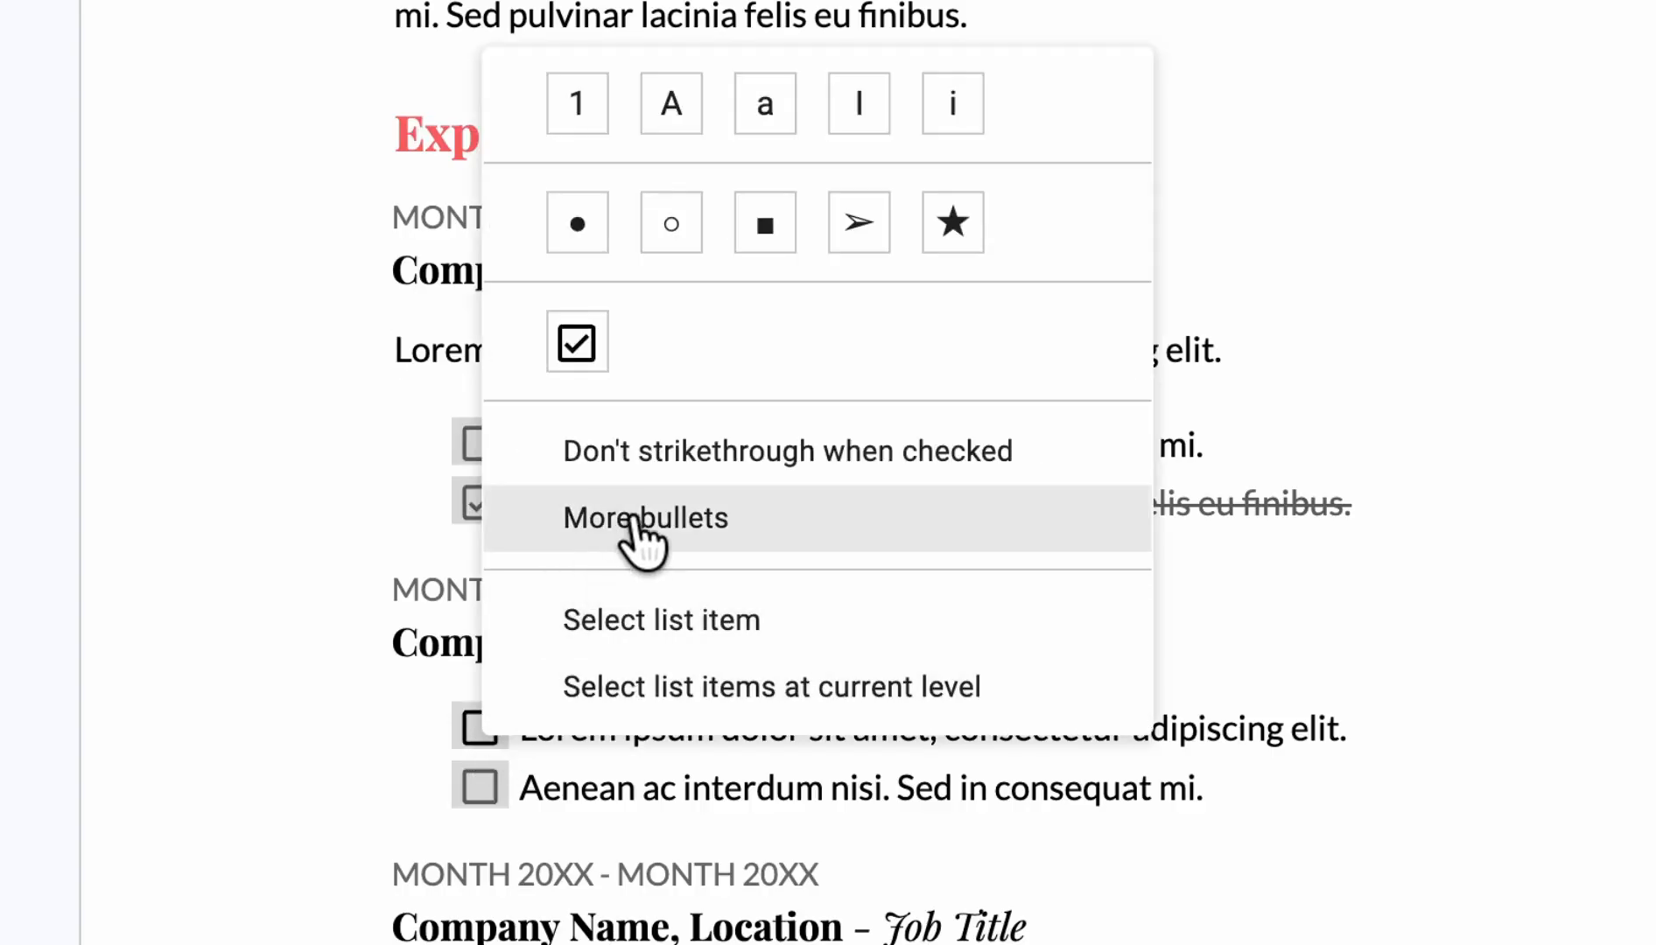
{"action": "left_click", "coordinate": [638, 518]}
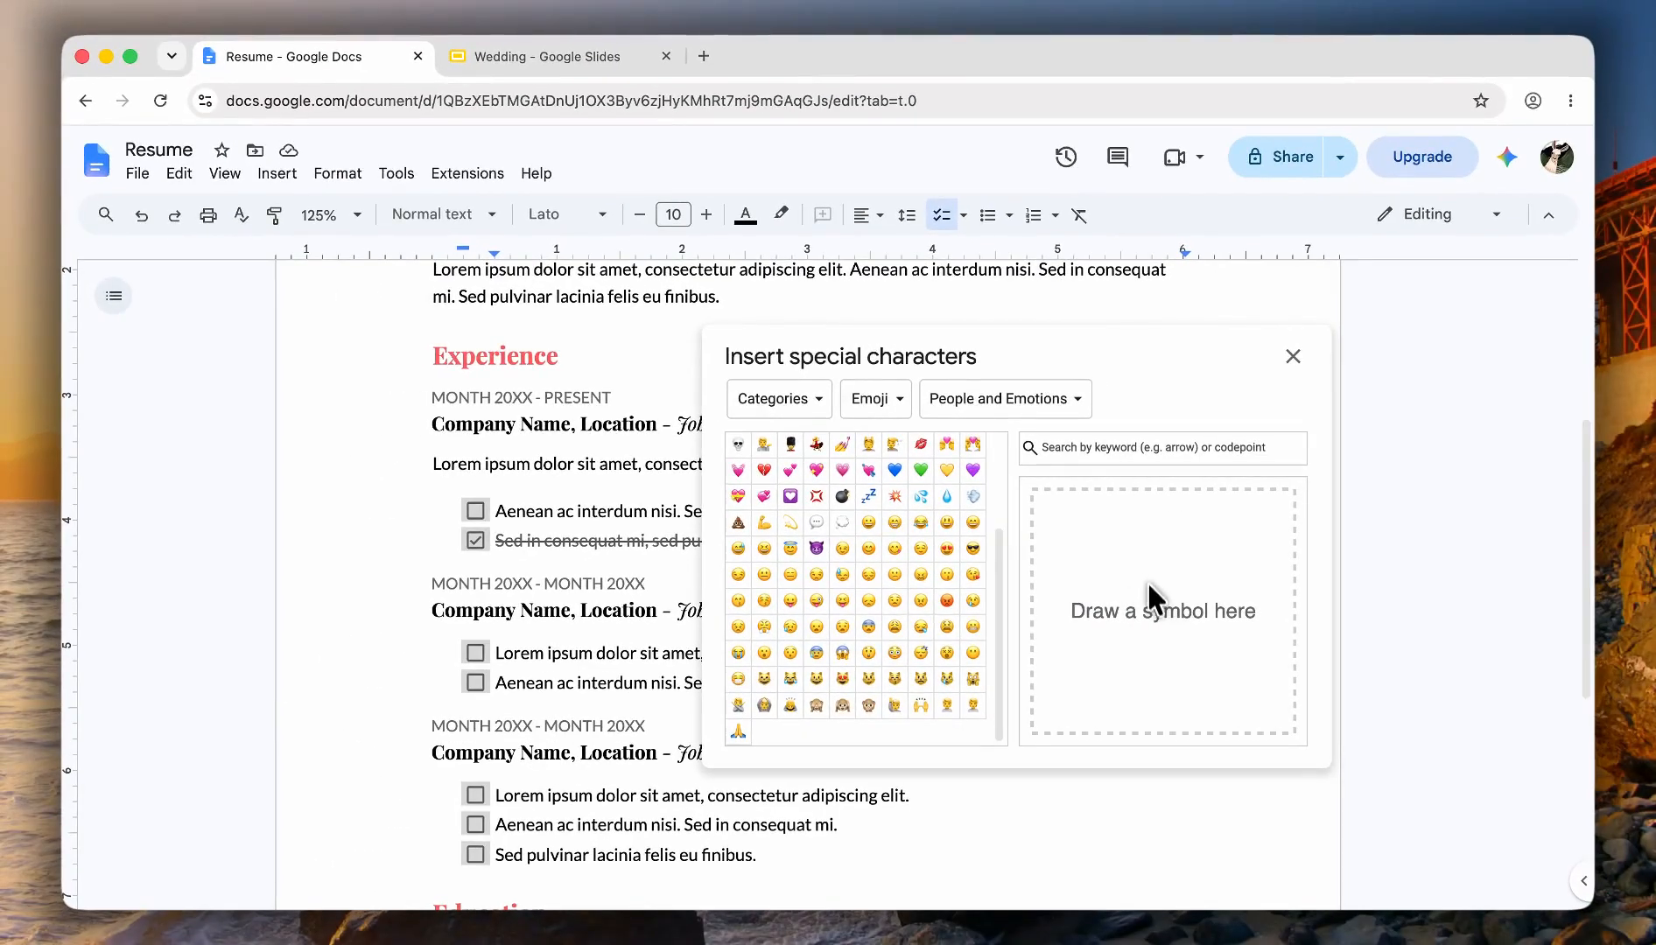
{"action": "mouse_move", "coordinate": [1149, 584]}
{"action": "left_mouse_down"}
{"action": "mouse_move", "coordinate": [1132, 587]}
{"action": "mouse_move", "coordinate": [1133, 637]}
{"action": "mouse_move", "coordinate": [1164, 653]}
{"action": "left_mouse_up"}
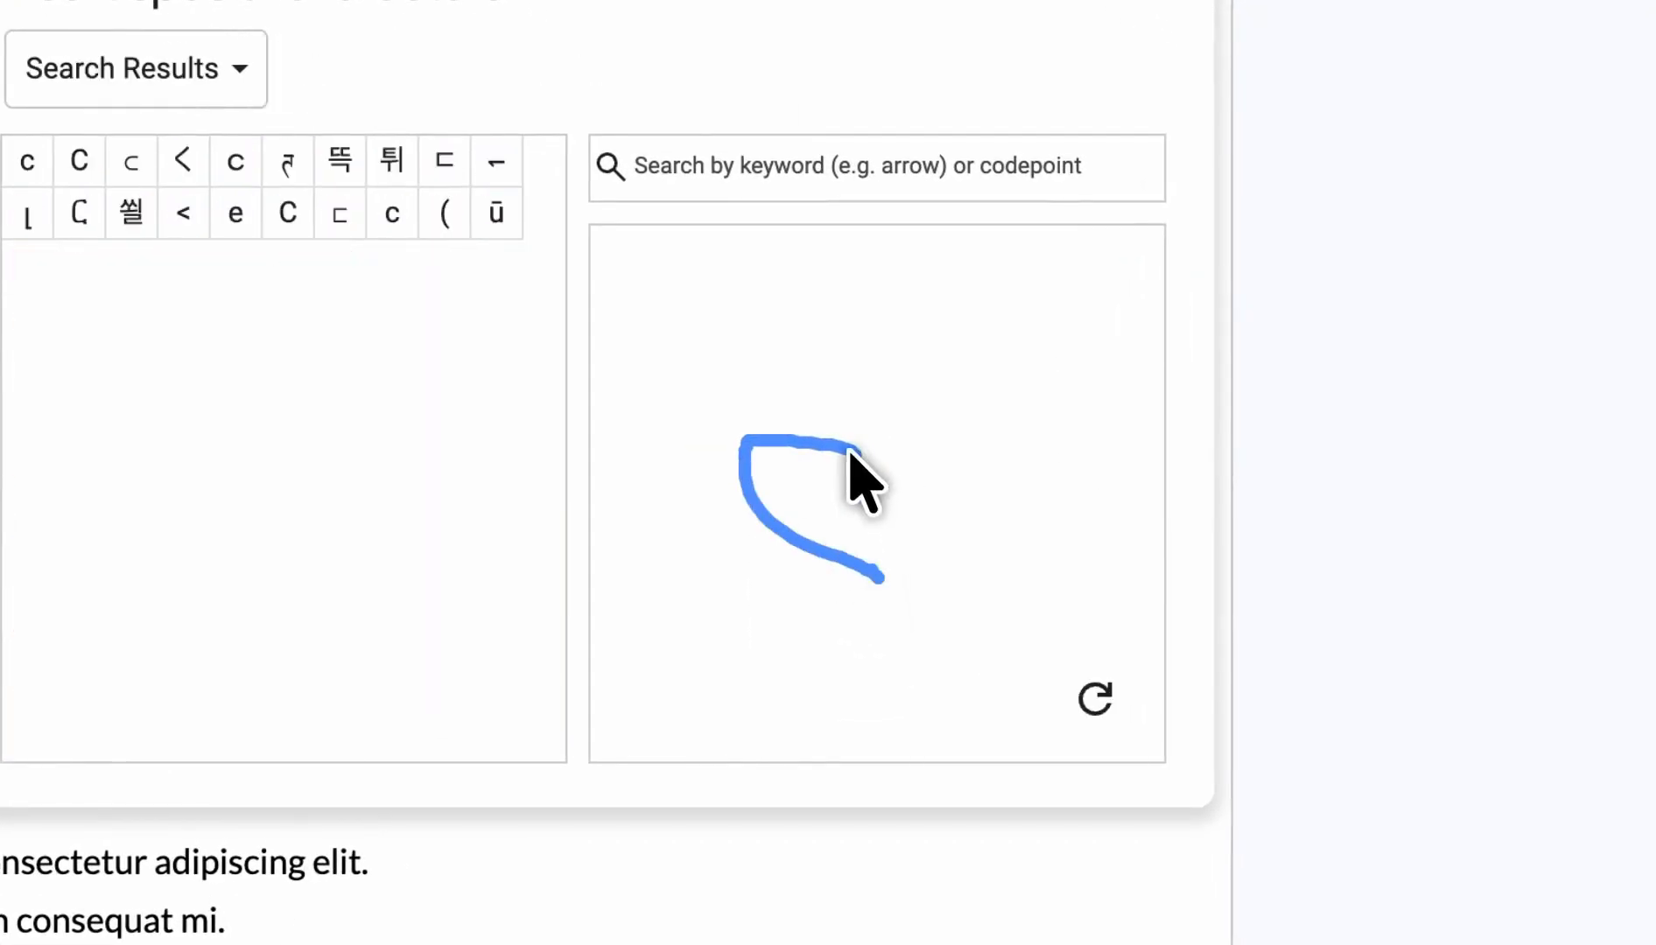
{"action": "mouse_move", "coordinate": [869, 454]}
{"action": "left_mouse_down"}
{"action": "mouse_move", "coordinate": [1135, 365]}
{"action": "mouse_move", "coordinate": [816, 585]}
{"action": "left_mouse_up"}
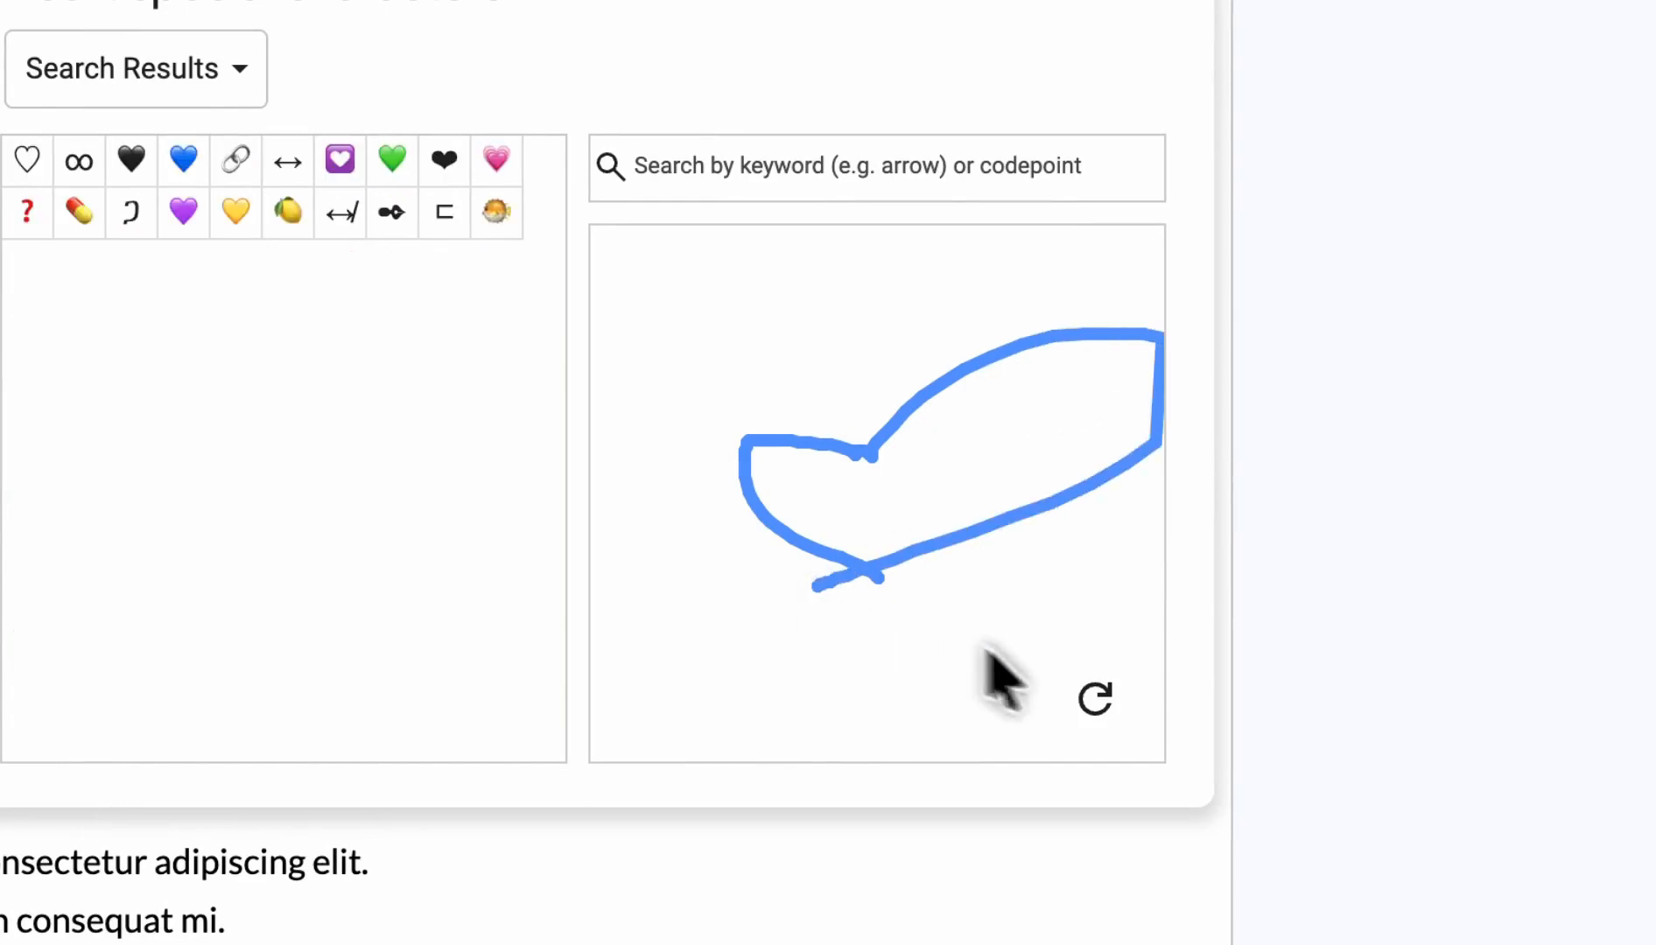
{"action": "left_click", "coordinate": [1086, 696]}
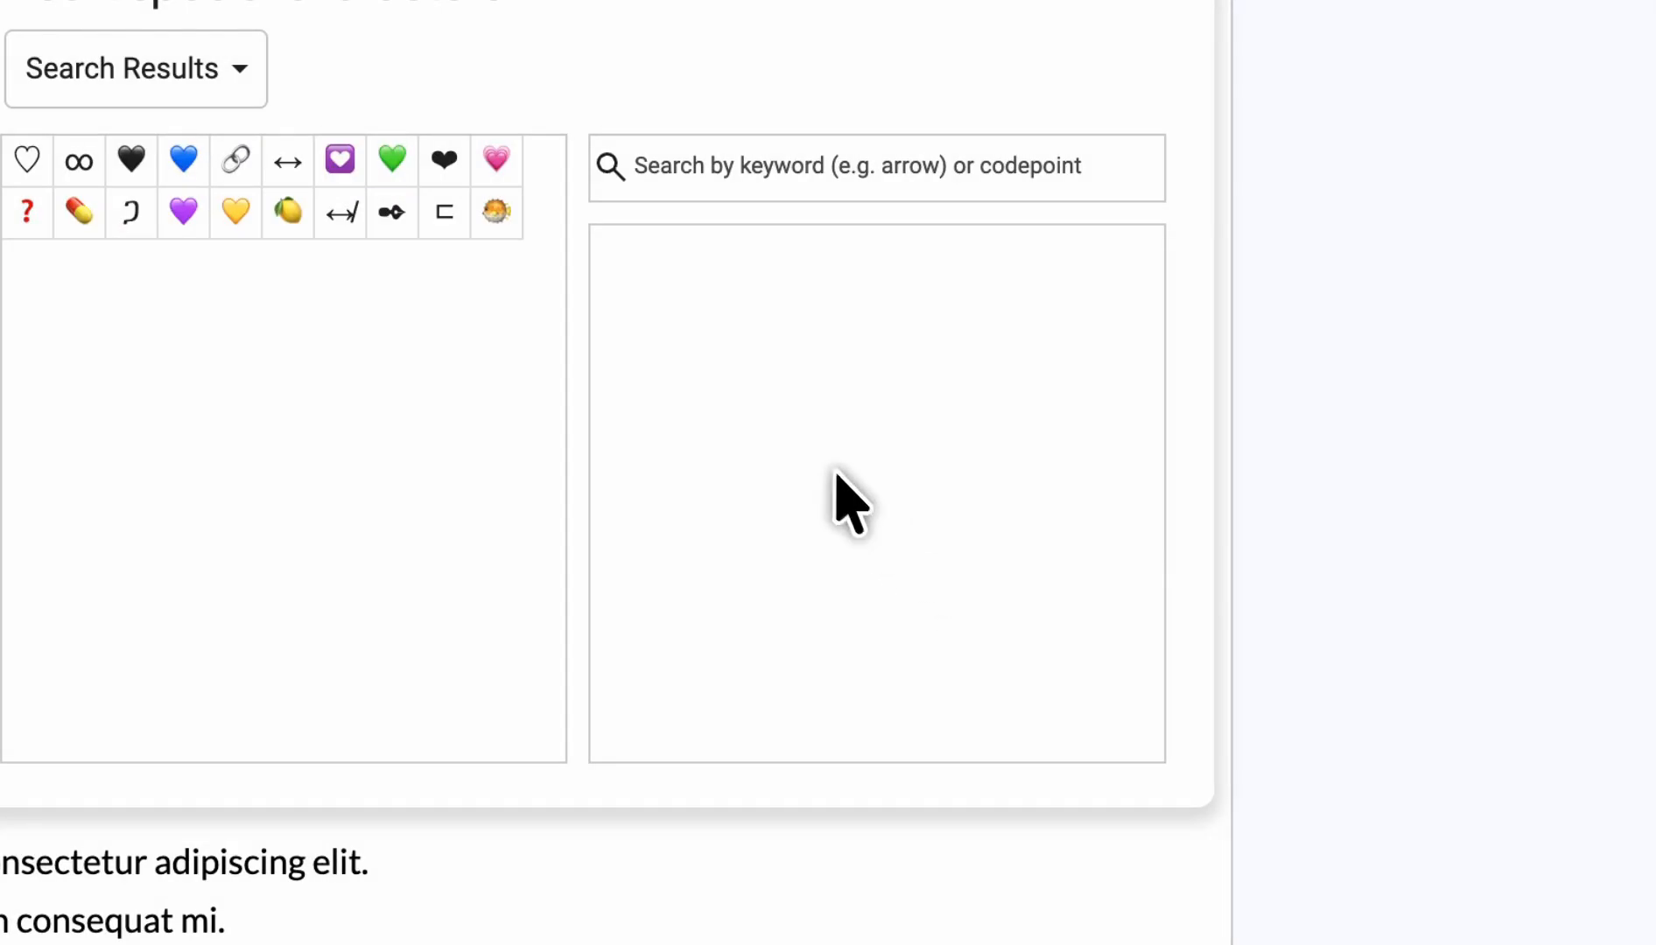
- Find a symbol by drawing a heart and replace the Experience checkboxes with the purple heart emoji
{"action": "mouse_move", "coordinate": [837, 475]}
{"action": "left_mouse_down"}
{"action": "mouse_move", "coordinate": [768, 491]}
{"action": "mouse_move", "coordinate": [887, 597]}
{"action": "mouse_move", "coordinate": [879, 448]}
{"action": "mouse_move", "coordinate": [842, 484]}
{"action": "left_mouse_up"}
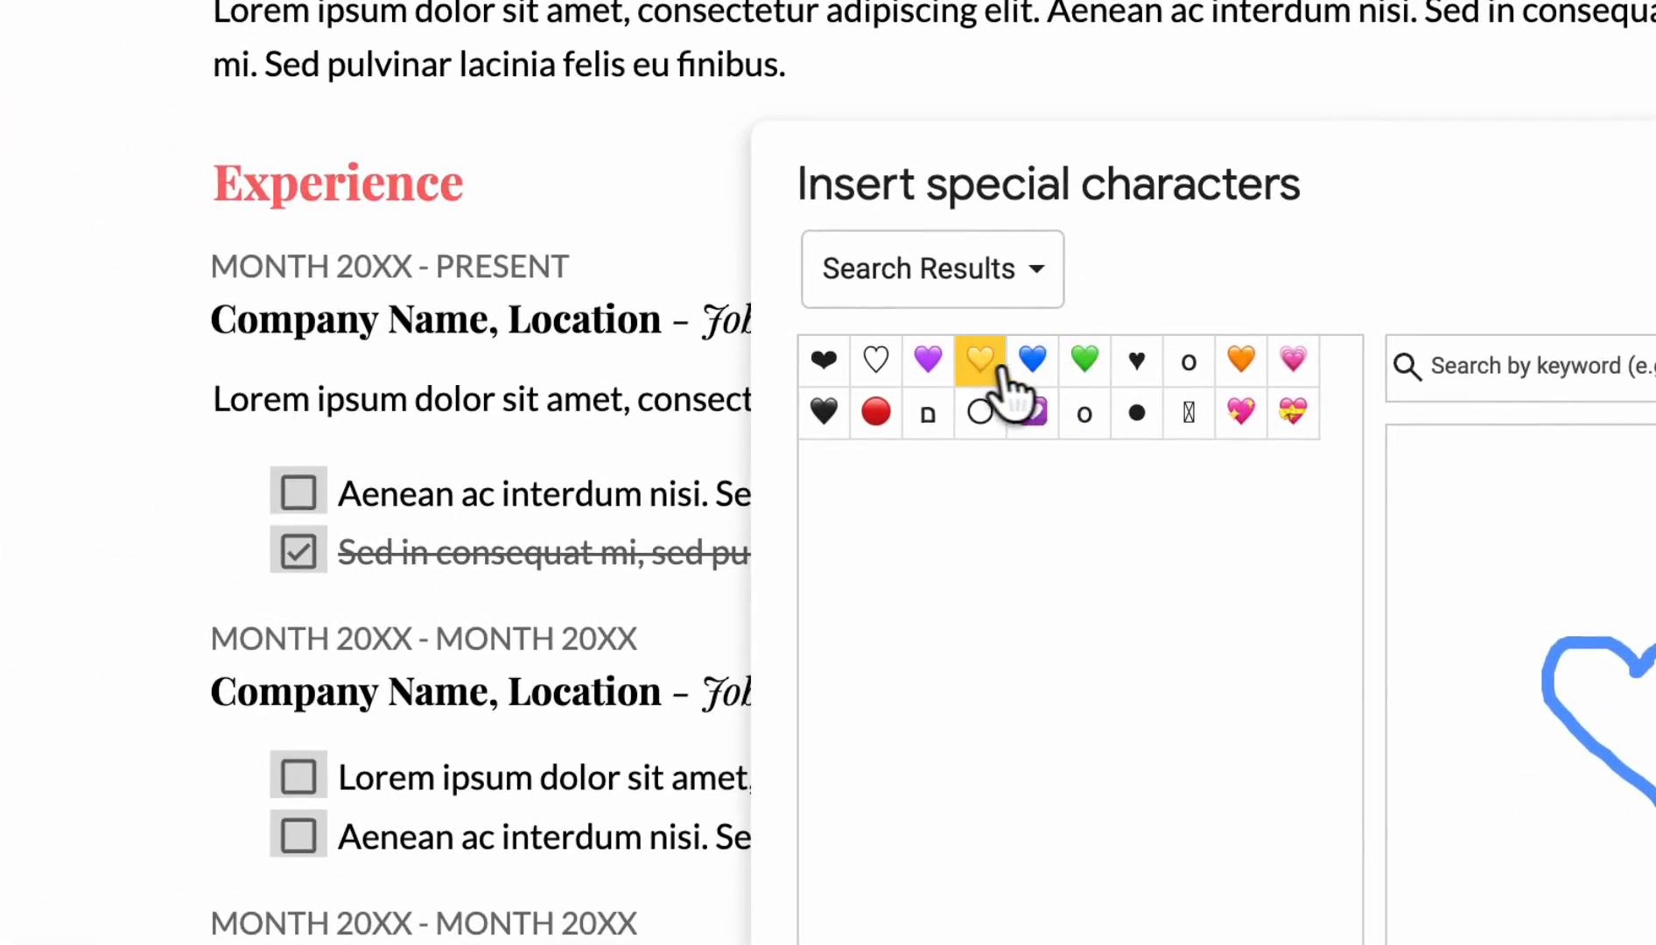
{"action": "left_click", "coordinate": [929, 363]}
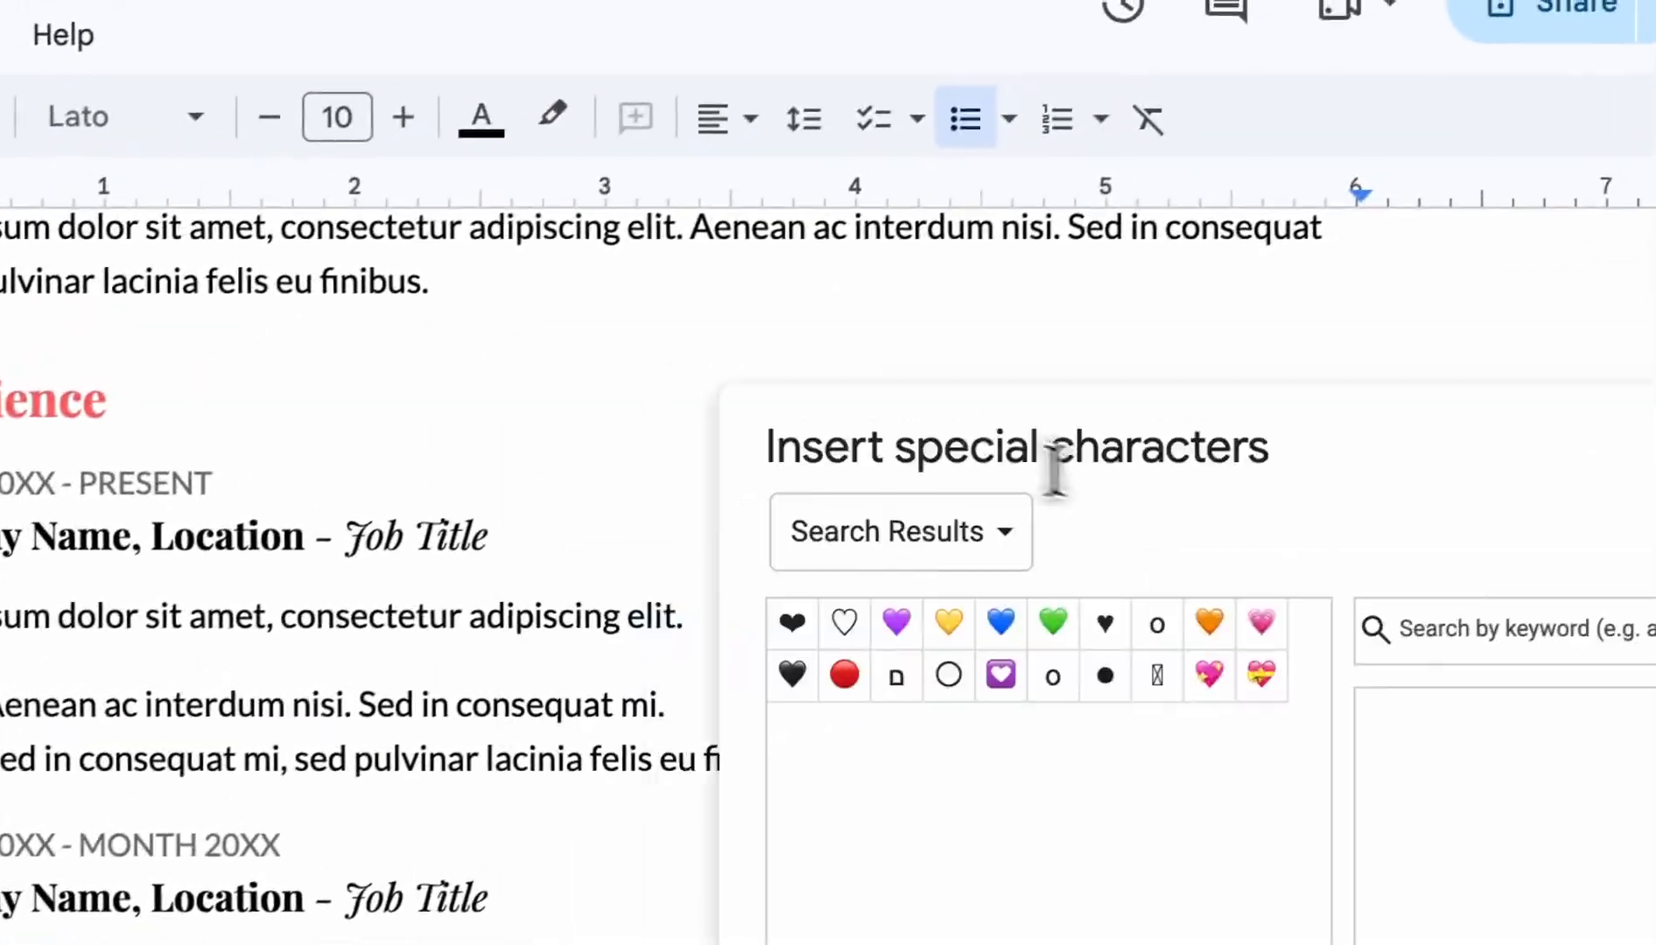
{"action": "left_click_drag", "start_coordinate": [1055, 469], "coordinate": [1105, 486]}
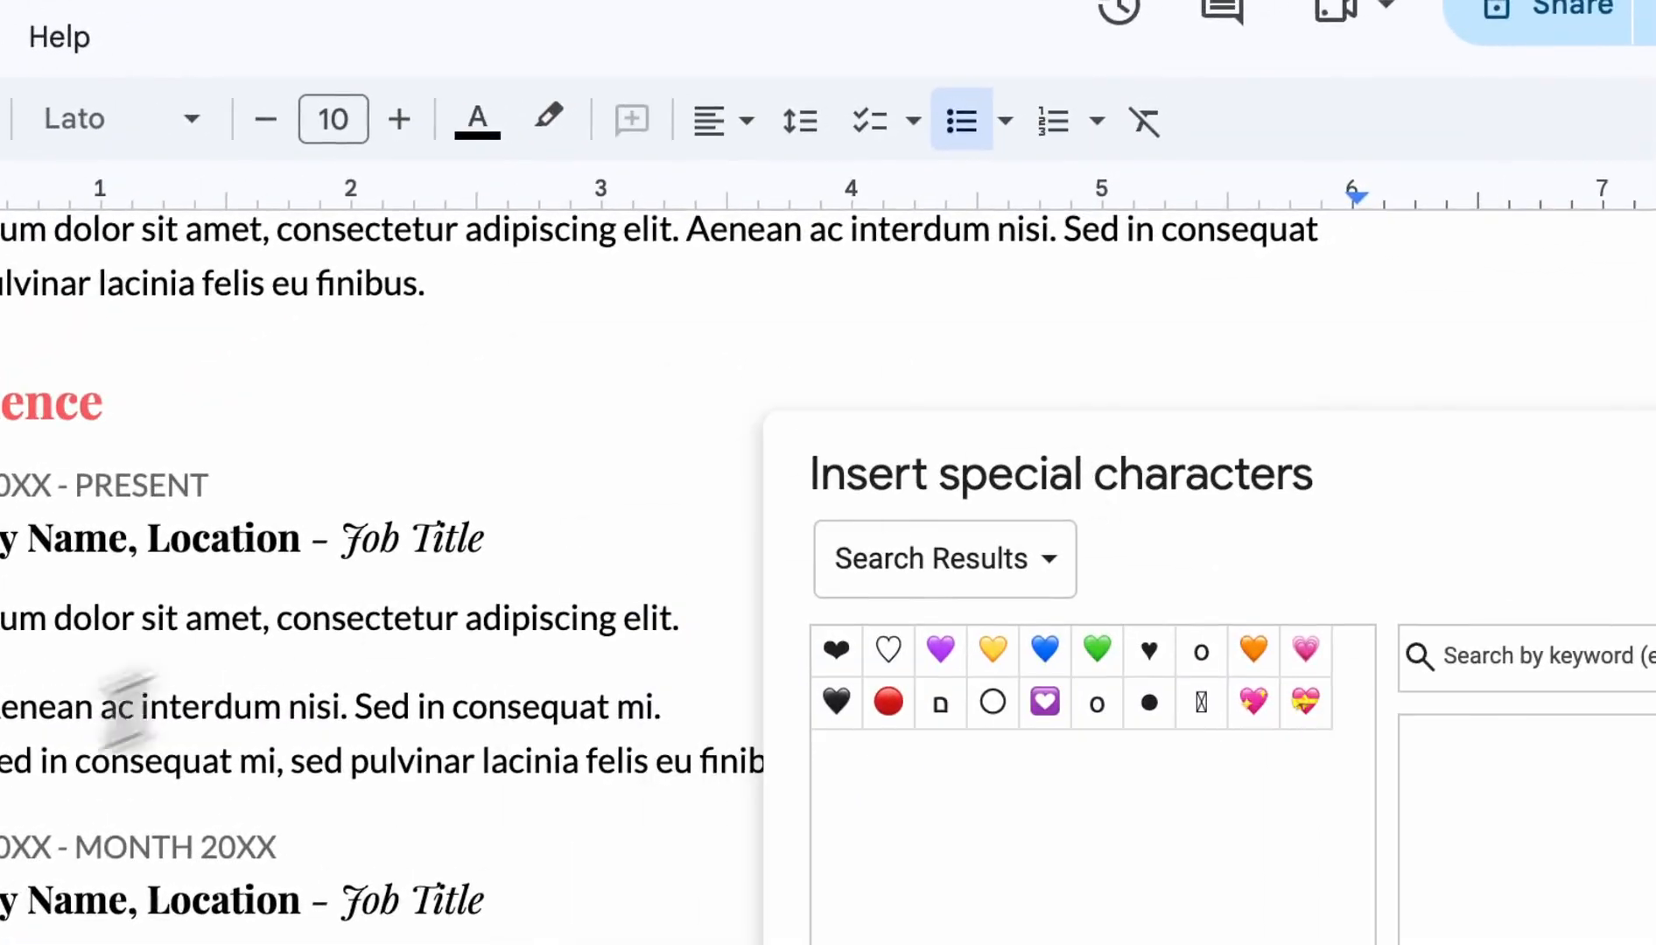
{"action": "left_click", "coordinate": [280, 700]}
{"action": "scroll", "coordinate": [272, 685], "scroll_direction": "up", "scroll_amount": 1}
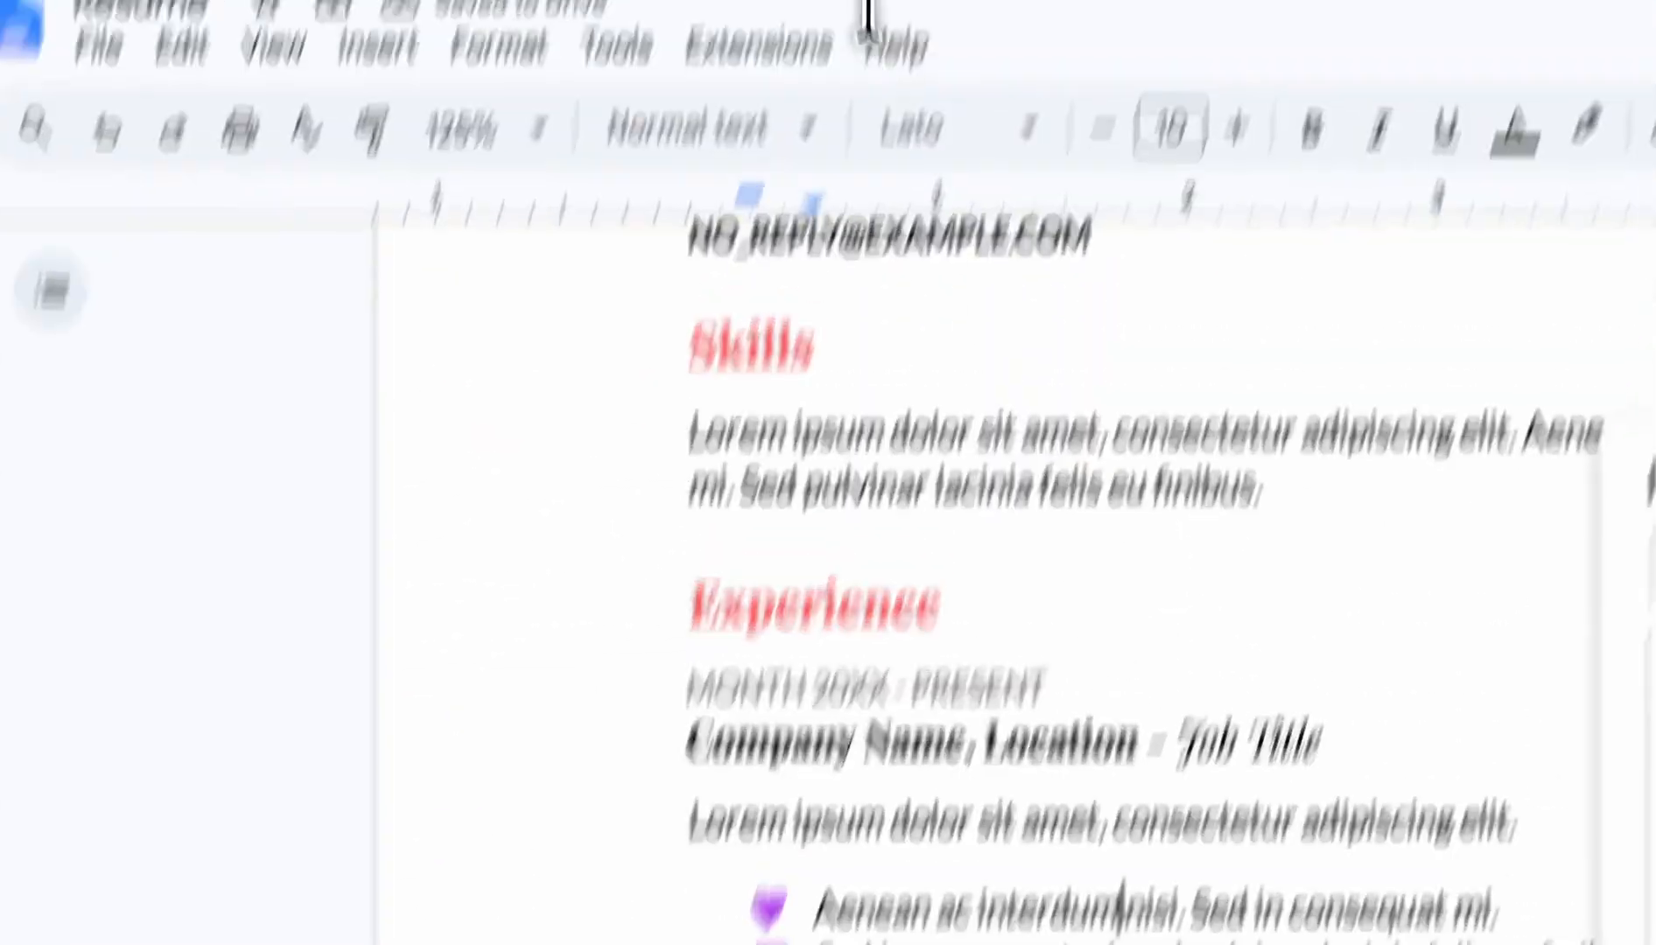
- Switch to the Wedding presentation in Google Slides, dismiss the live pointers tip and open slide 5 with the weekend activities
{"action": "left_click", "coordinate": [806, 100]}
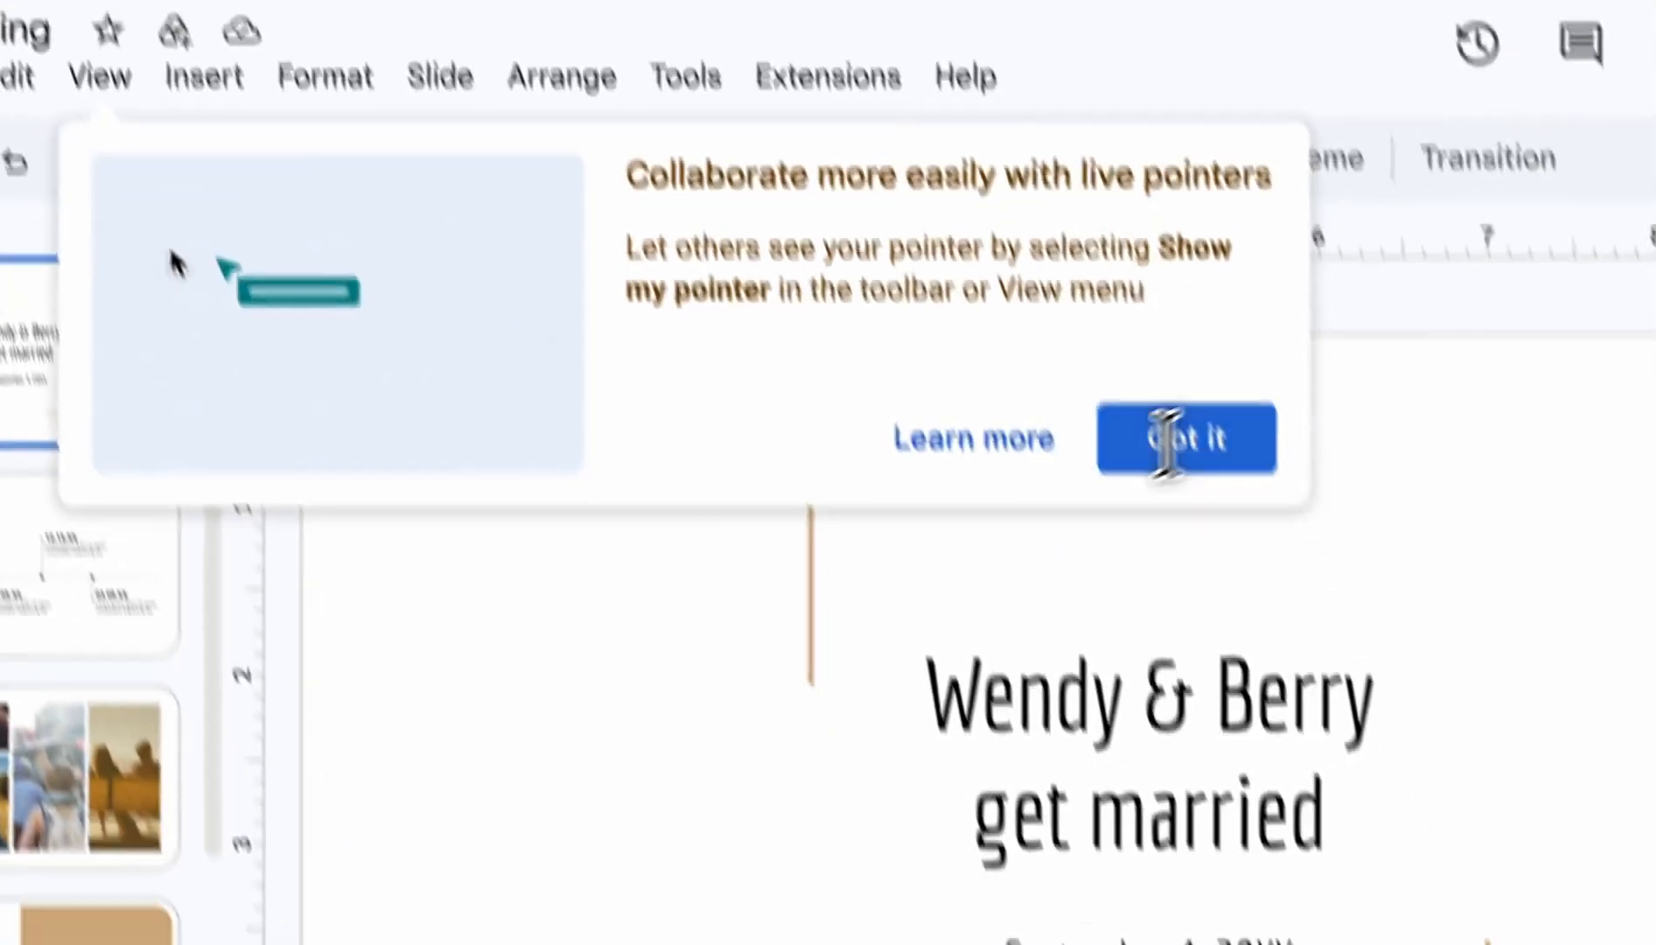
{"action": "left_click", "coordinate": [1167, 438]}
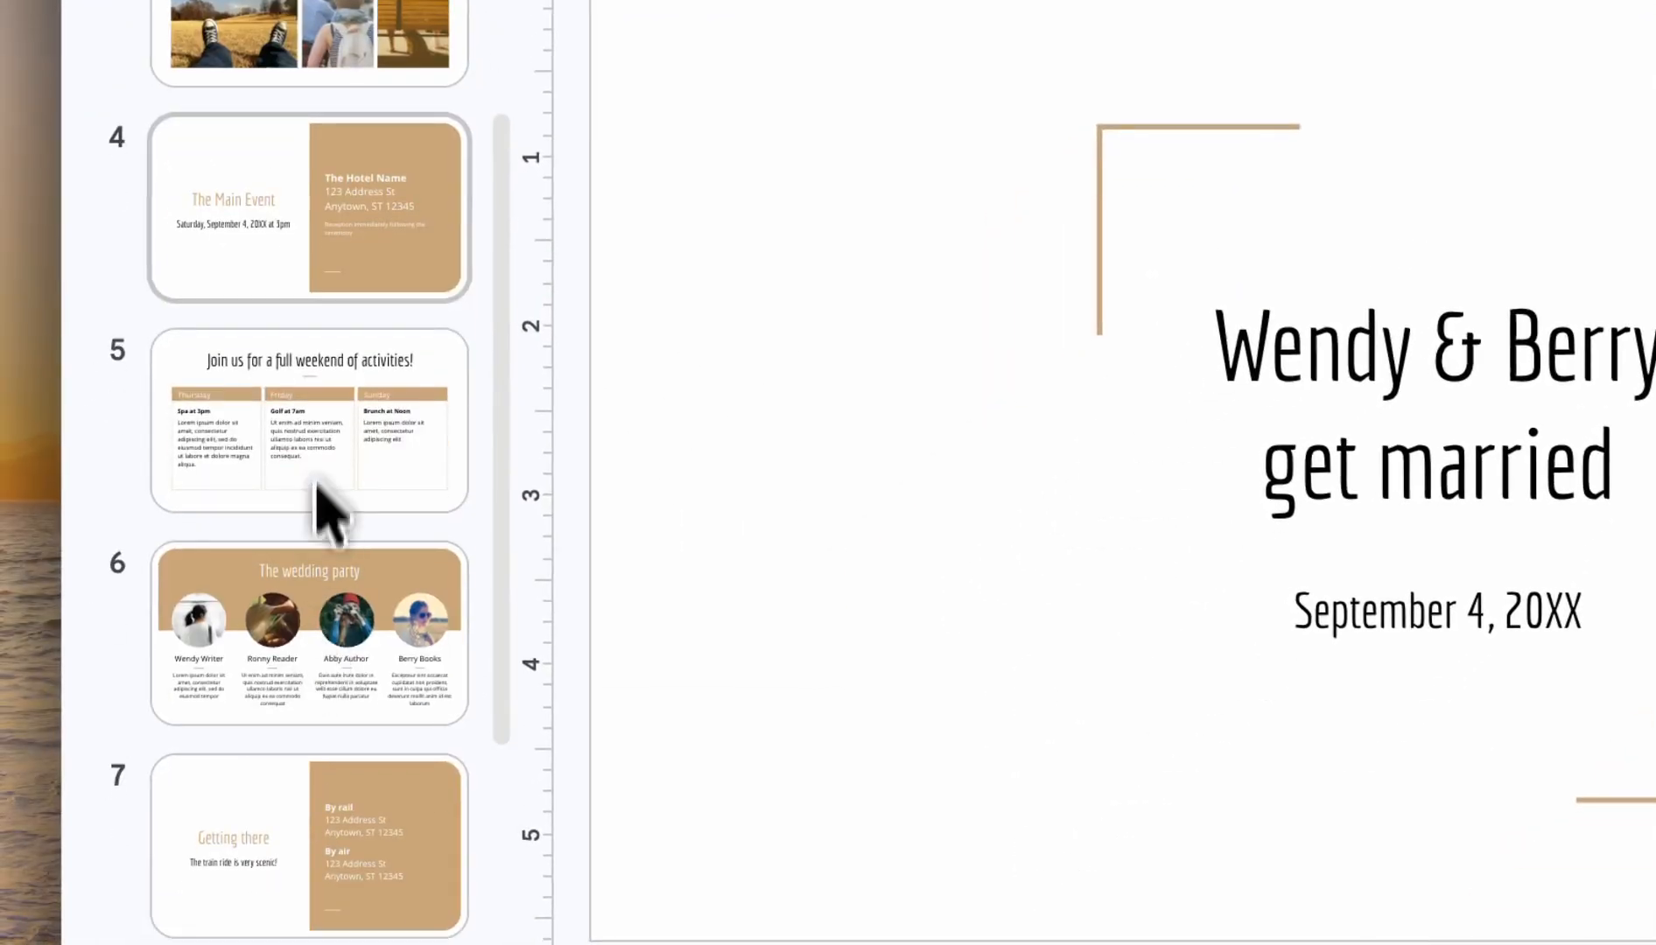
{"action": "left_click", "coordinate": [317, 455]}
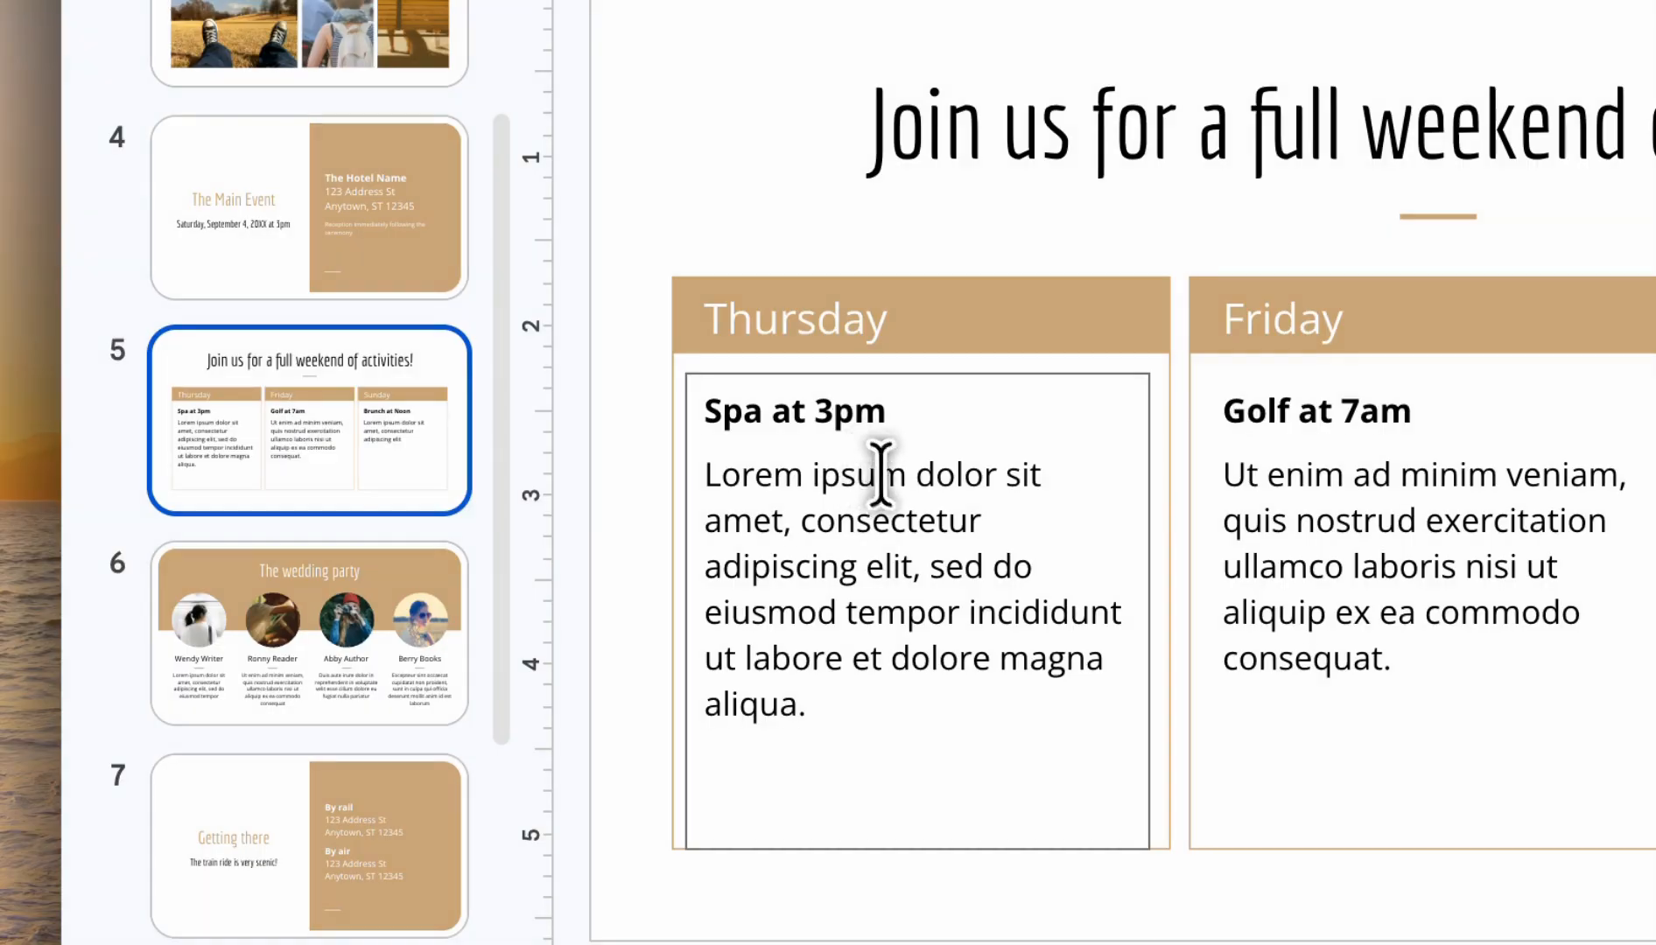
- Turn the "Spa at 3pm" line under Thursday into a list item with a dash bullet
{"action": "left_click", "coordinate": [714, 411]}
{"action": "left_click", "coordinate": [716, 409]}
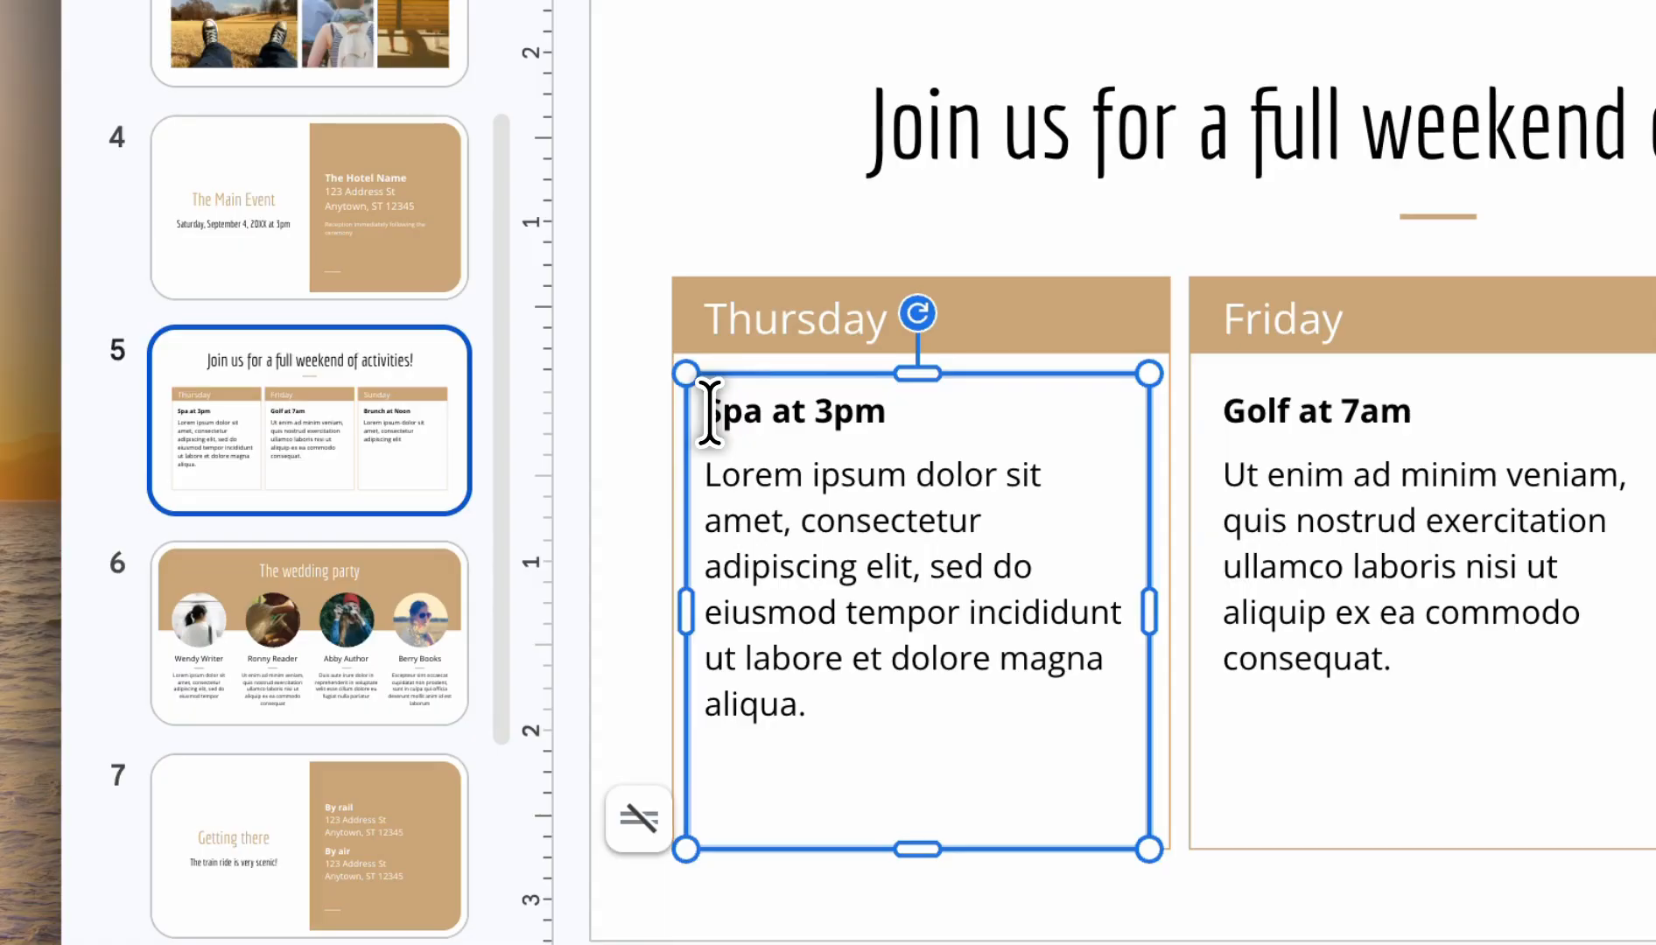
{"action": "type", "text": "-"}
{"action": "left_click", "coordinate": [741, 416]}
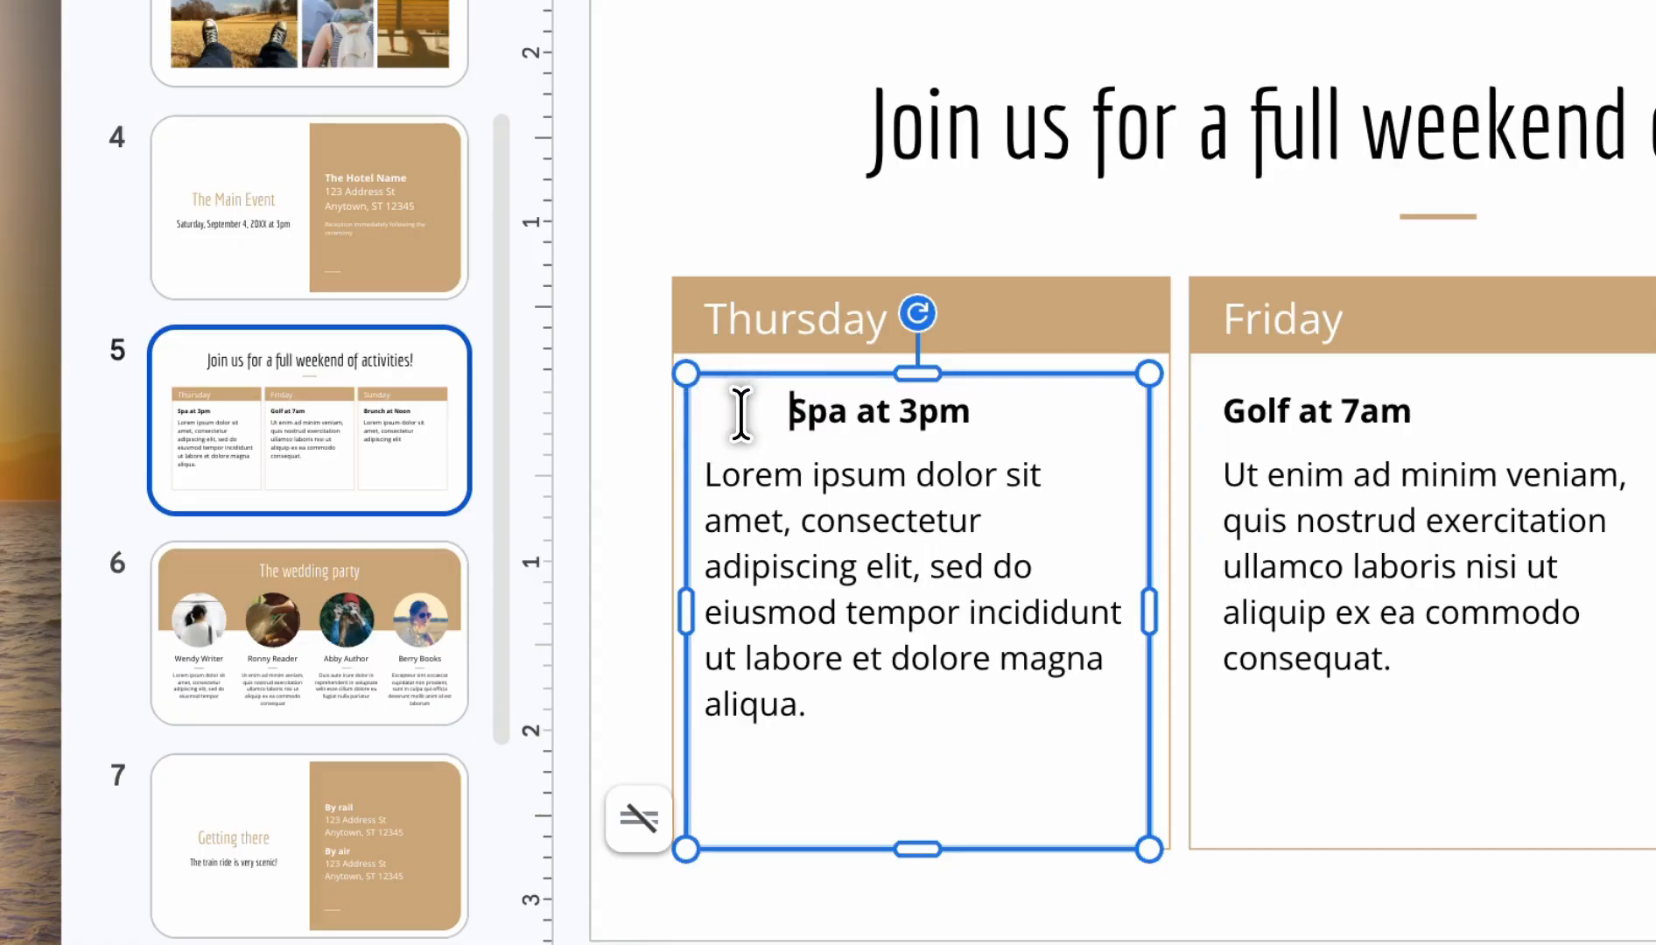
- Change the "Spa at 3pm" bullet to the number style 1, and replace that with a filled circle
{"action": "right_click", "coordinate": [741, 416]}
{"action": "left_click", "coordinate": [835, 561]}
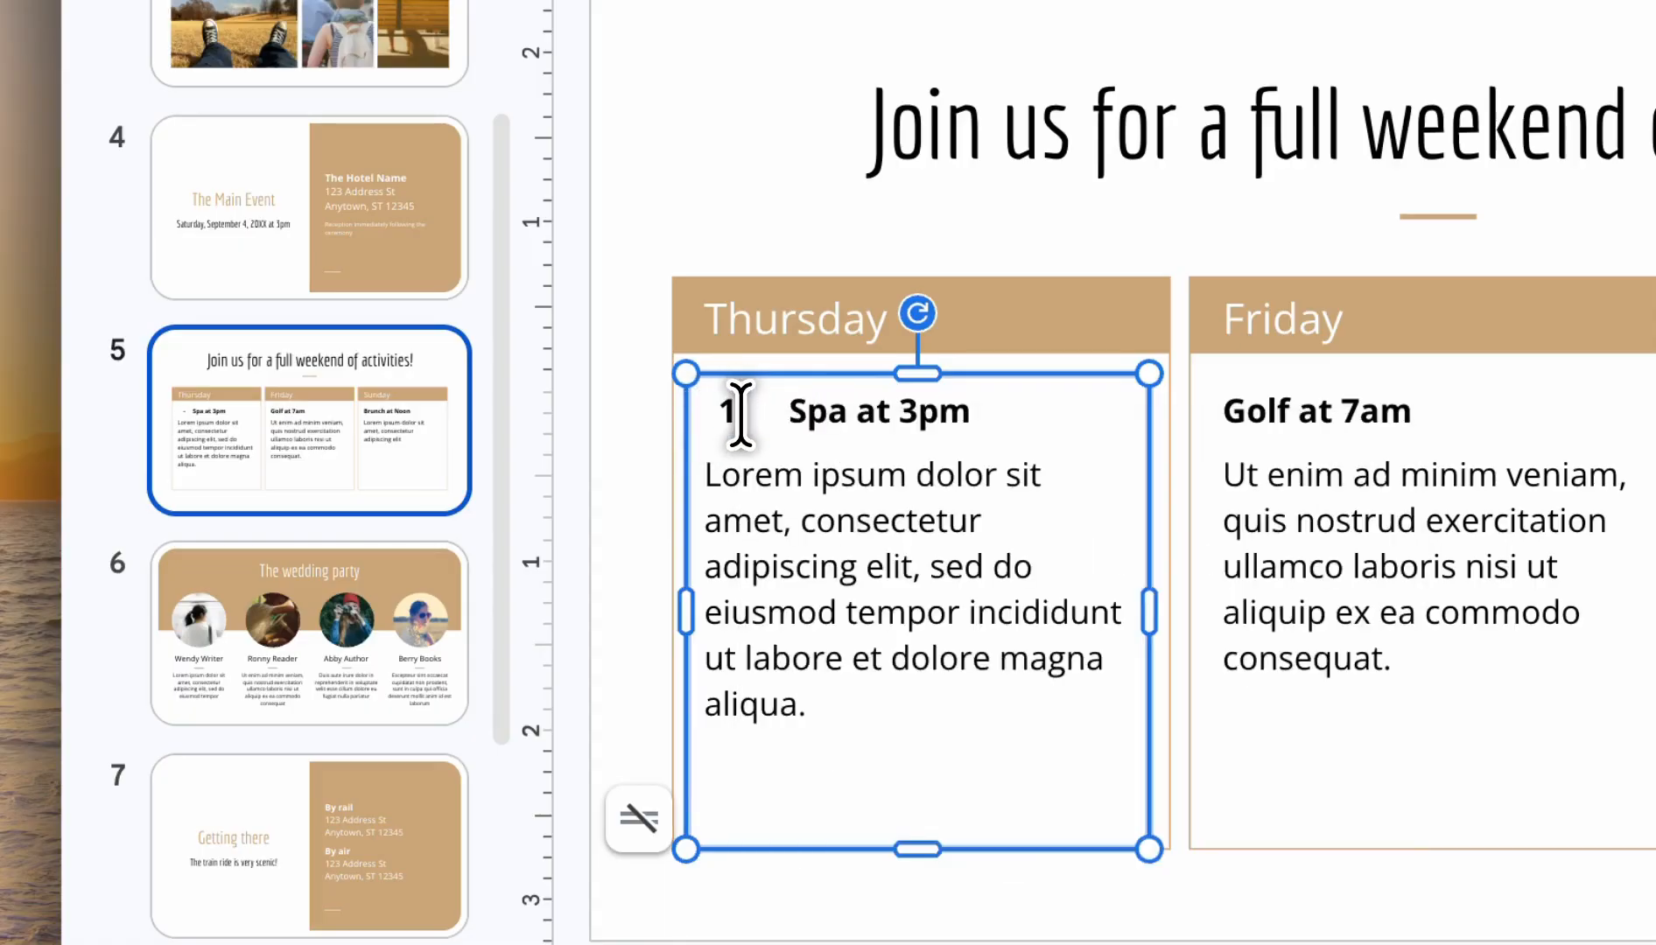
{"action": "right_click", "coordinate": [741, 416]}
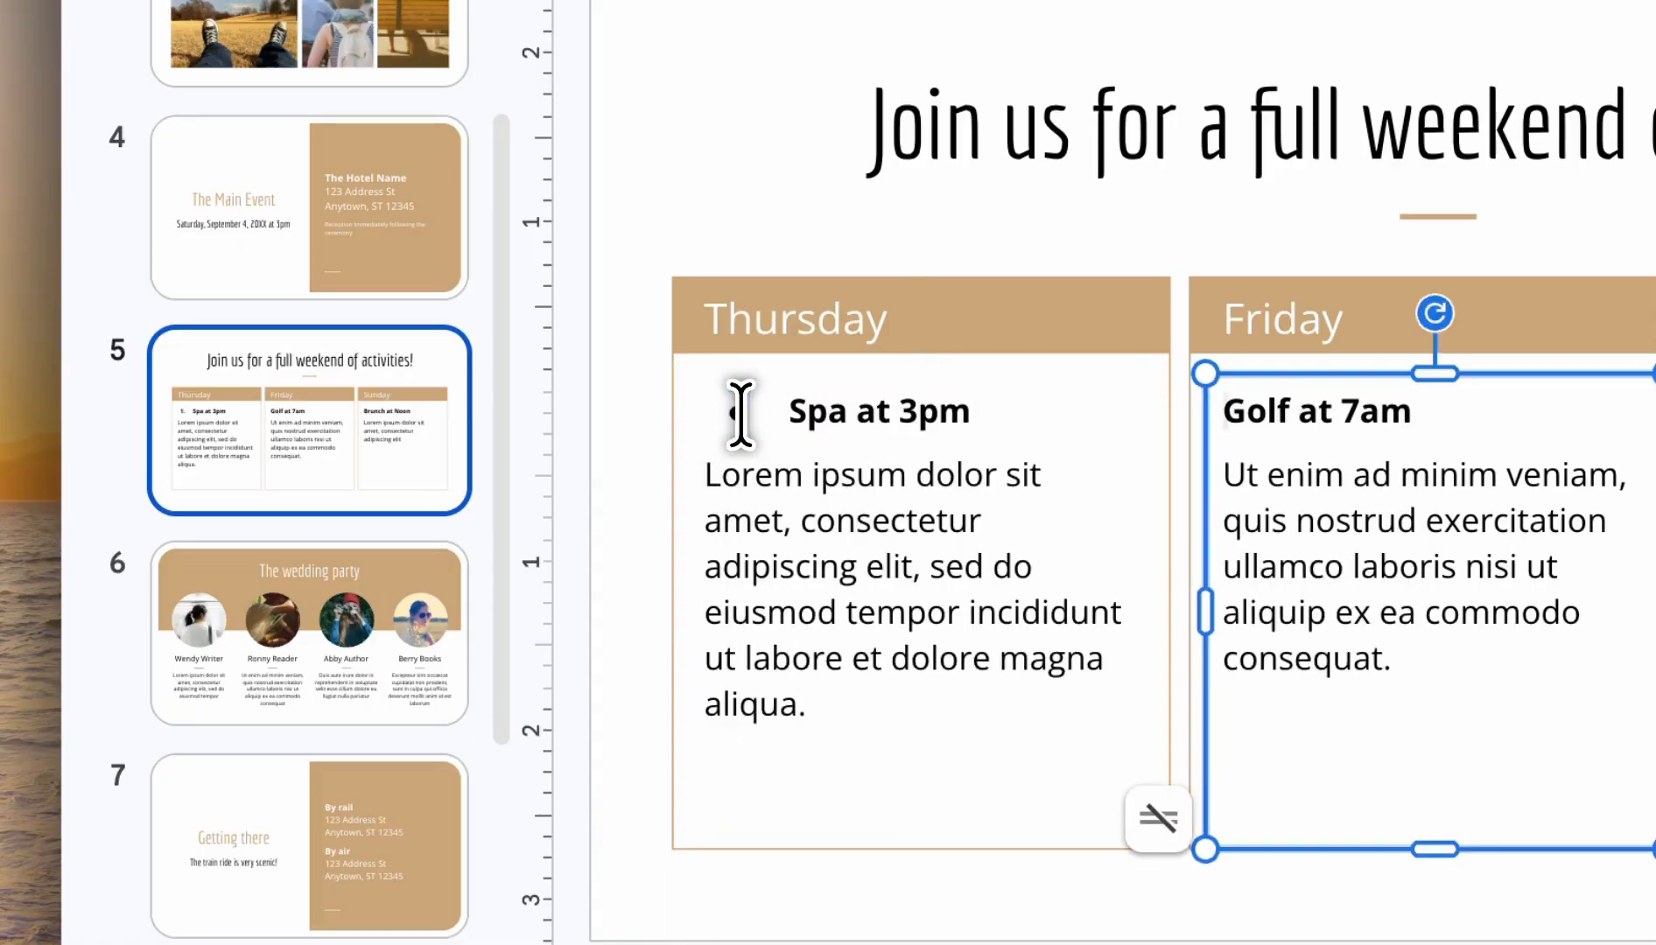
{"action": "right_click", "coordinate": [740, 413]}
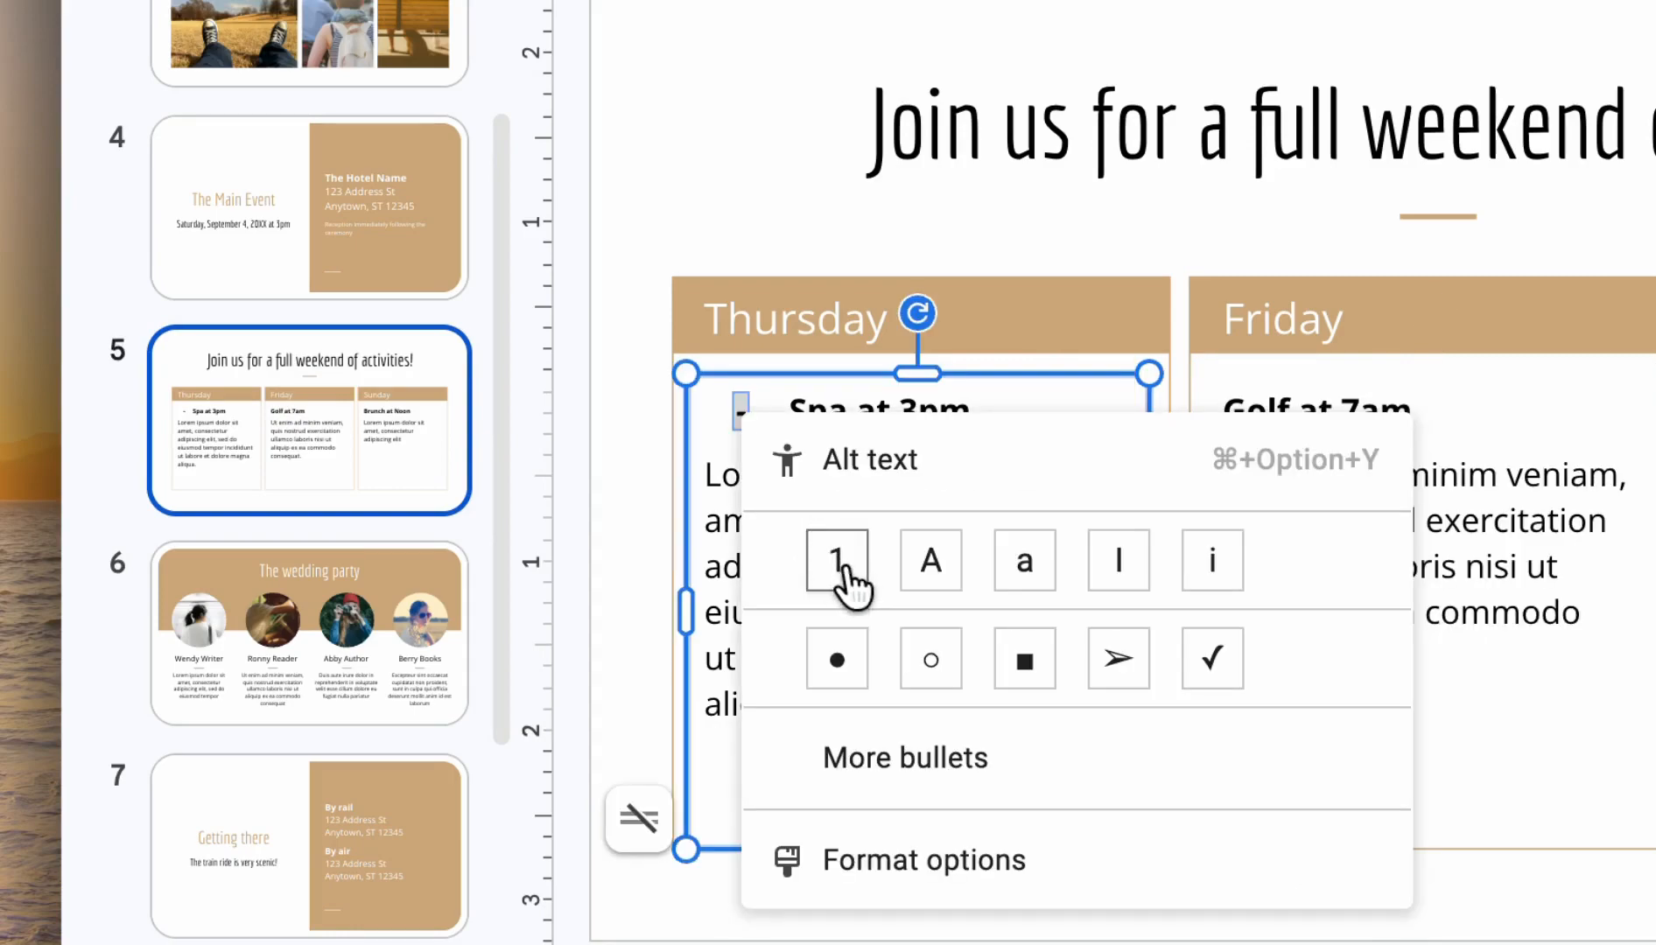
{"action": "left_click", "coordinate": [836, 563]}
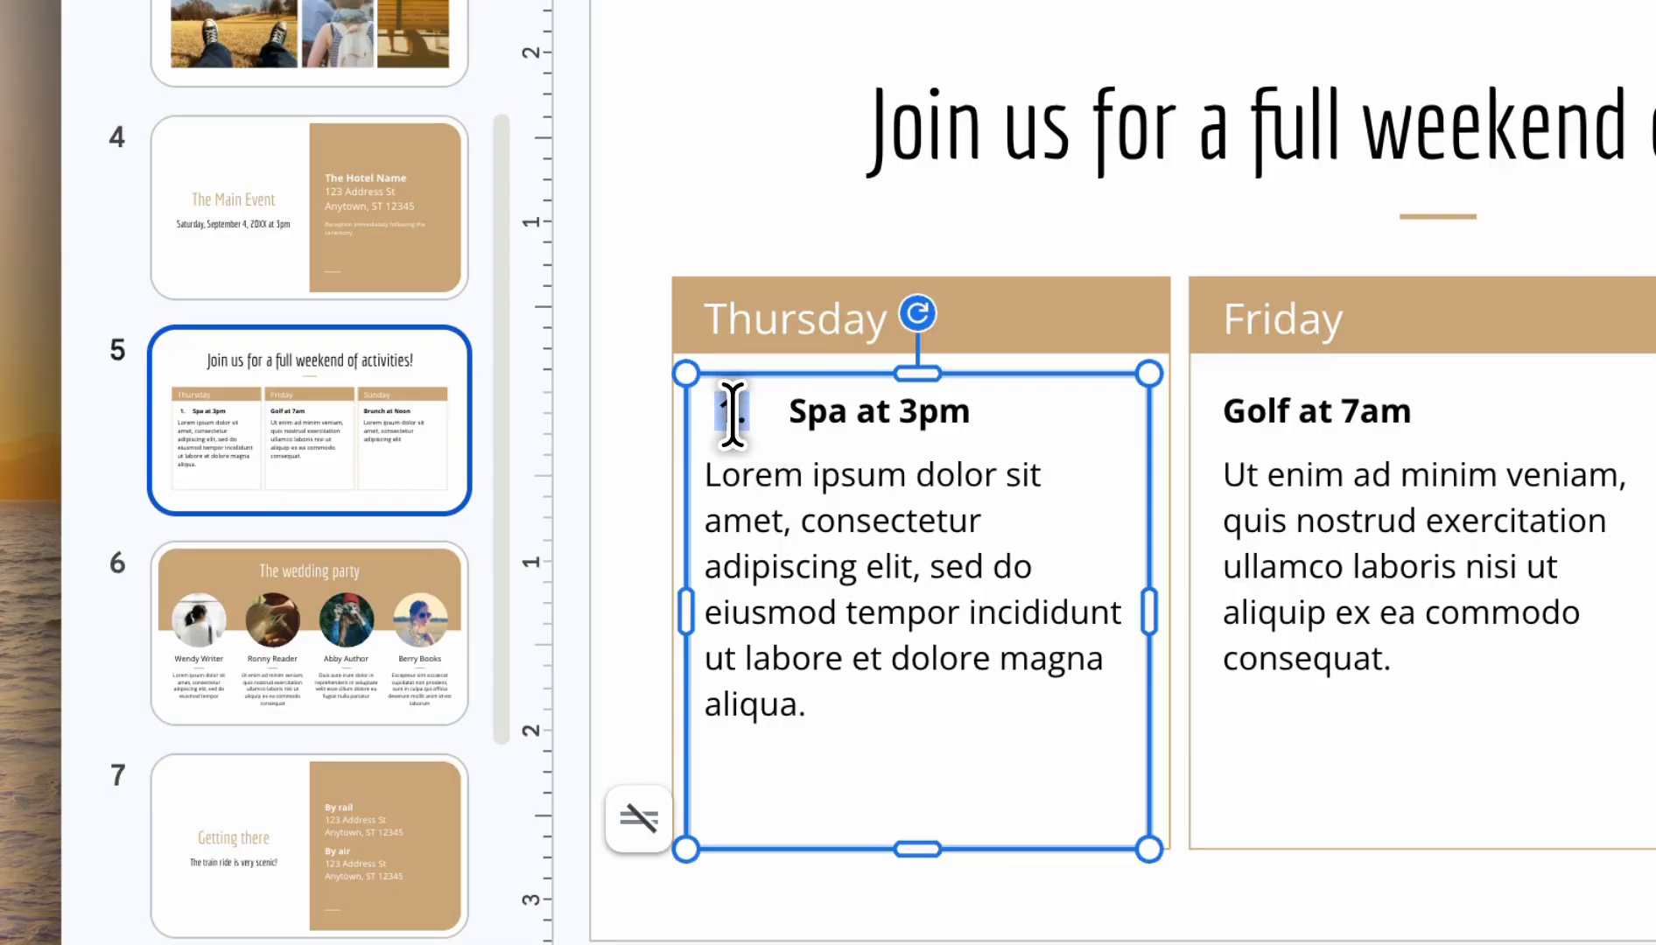
{"action": "right_click", "coordinate": [731, 413]}
{"action": "left_click", "coordinate": [825, 648]}
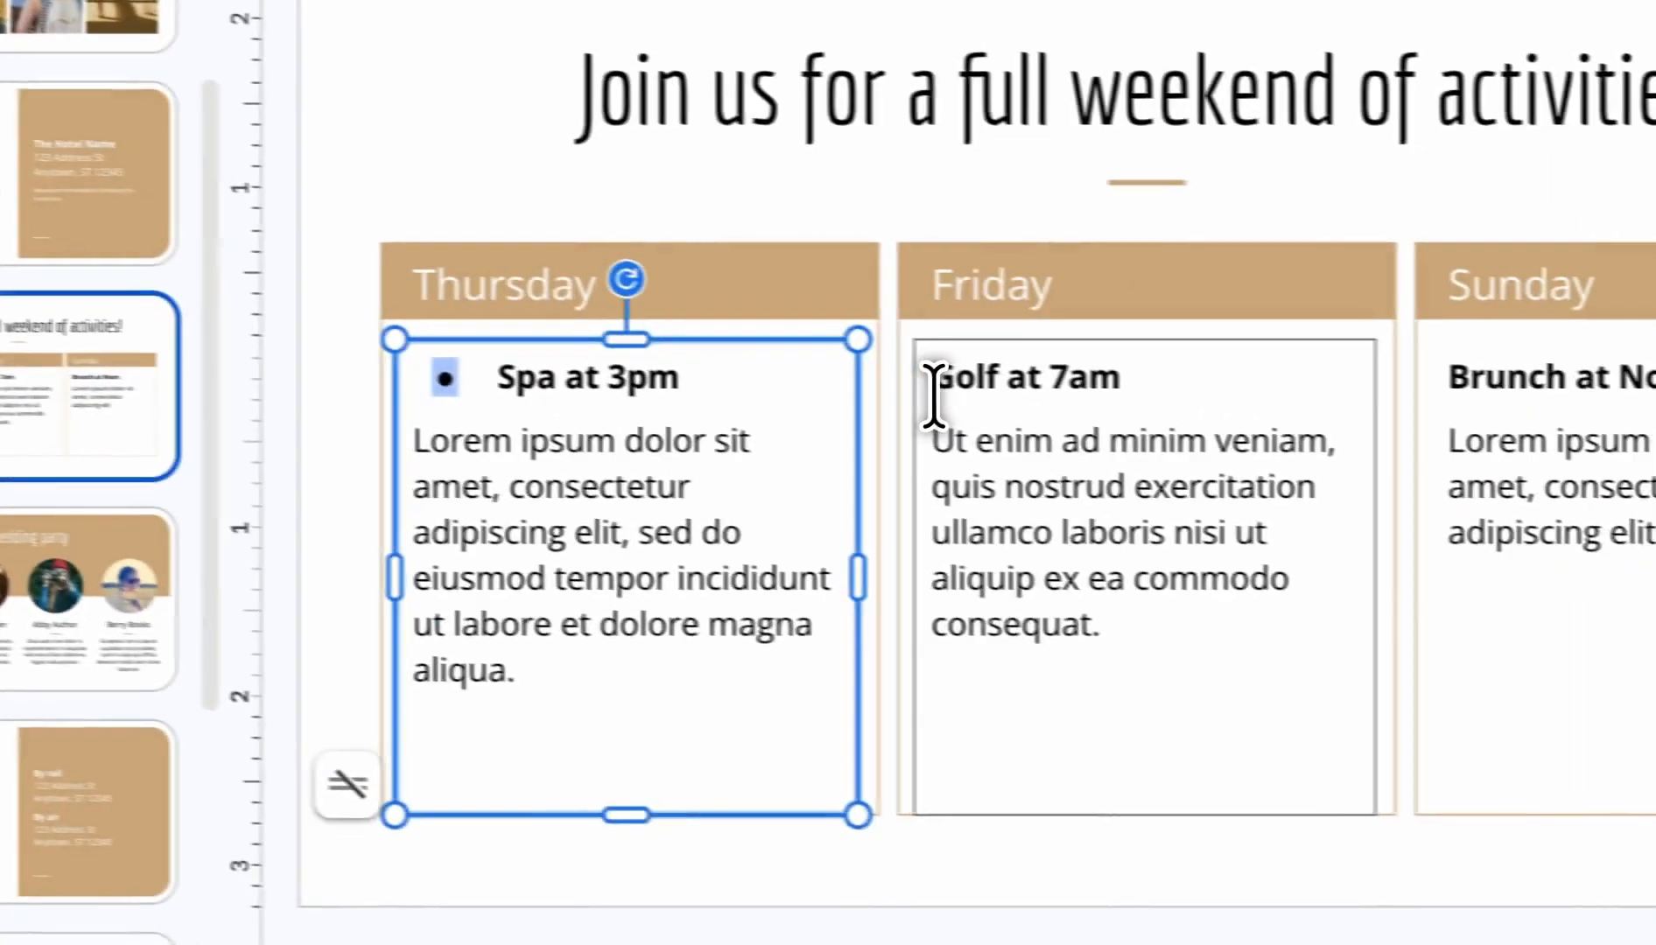
- Turn the "Golf at 7am" line under Friday into a list item with a filled circle bullet
{"action": "left_click", "coordinate": [1227, 422]}
{"action": "type", "text": "-"}
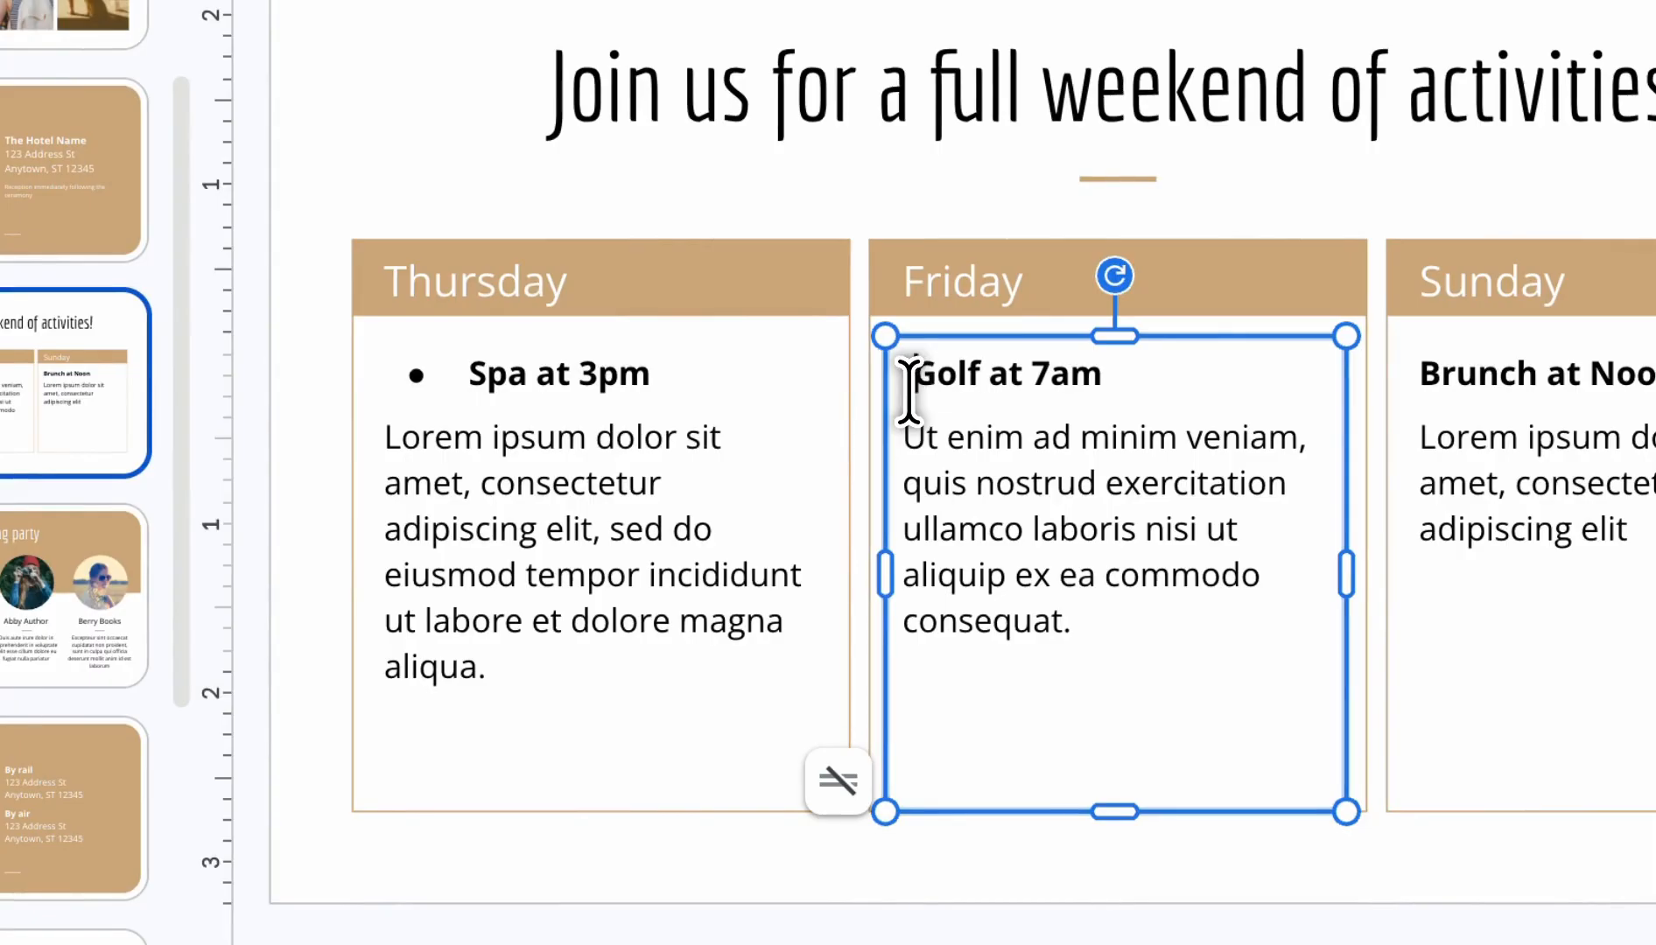
{"action": "left_click", "coordinate": [940, 384]}
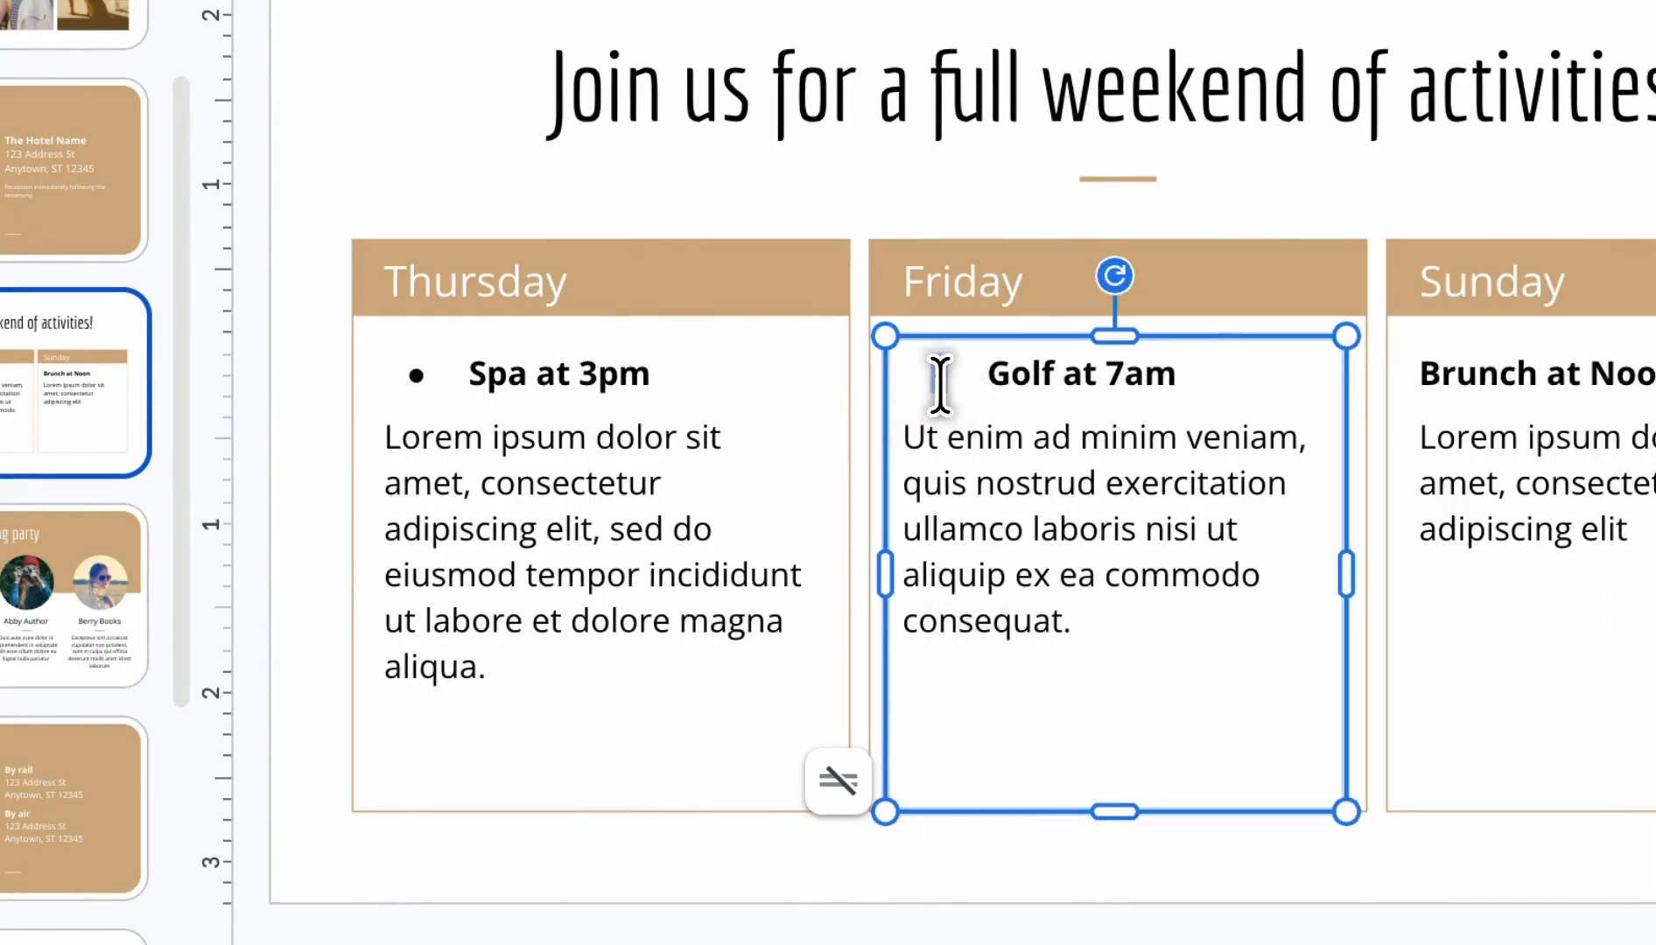
{"action": "right_click", "coordinate": [940, 384]}
{"action": "left_click", "coordinate": [1048, 627]}
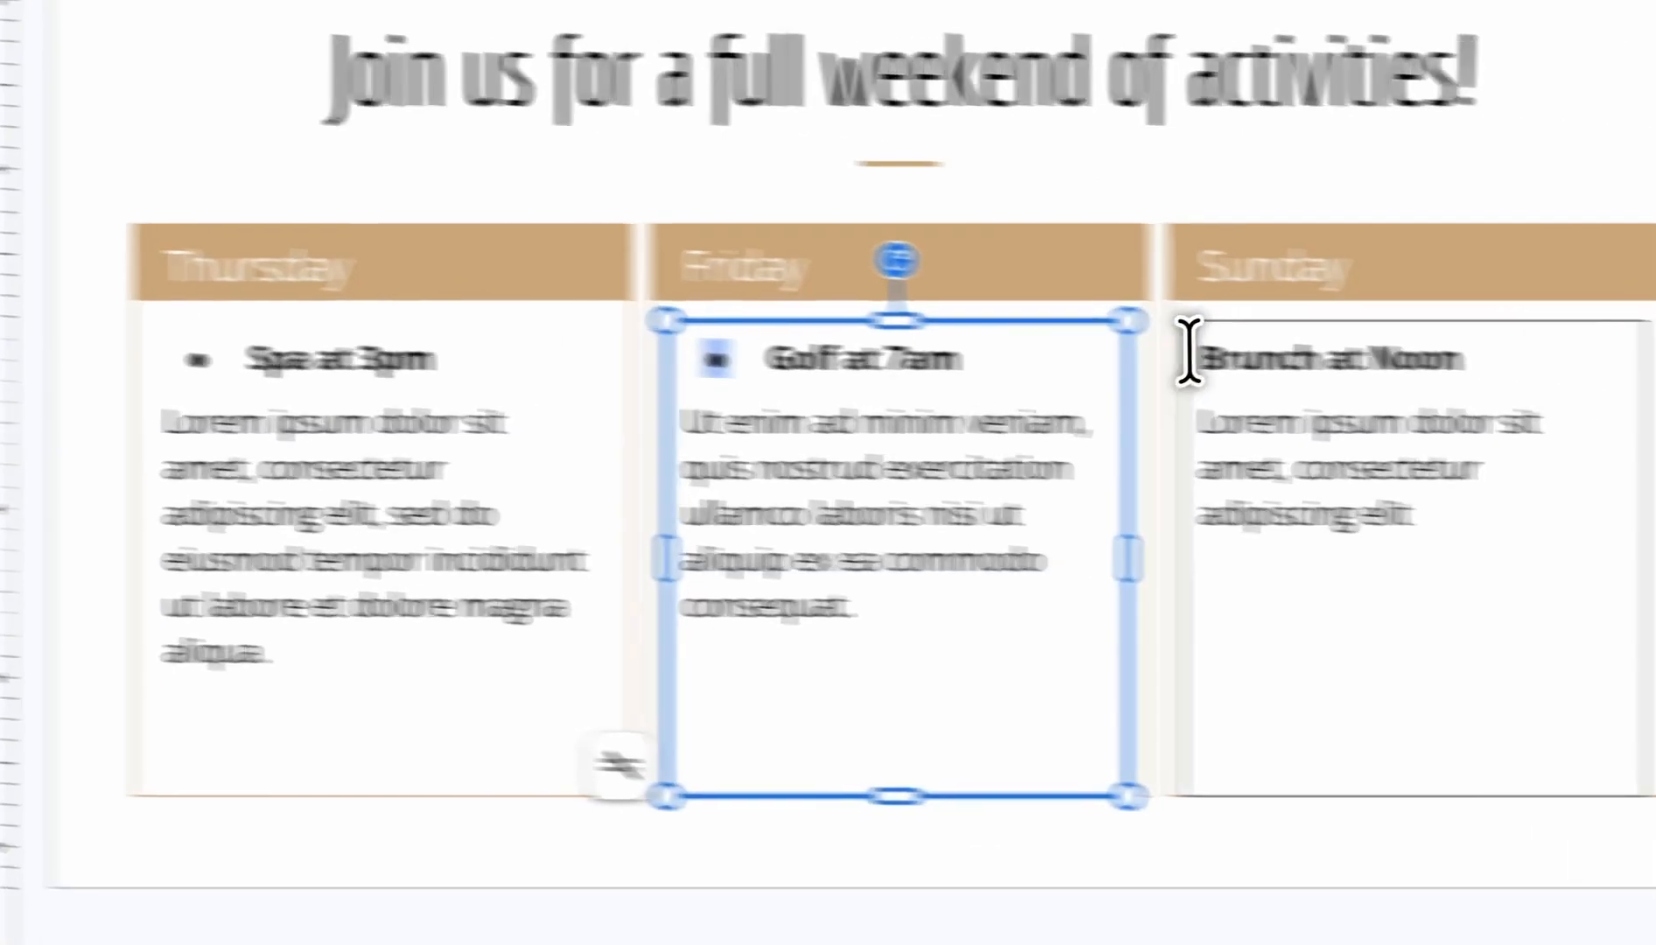
- Turn the "Brunch at Noon" line under Sunday into a list item with a filled circle bullet
{"action": "left_click", "coordinate": [1418, 369]}
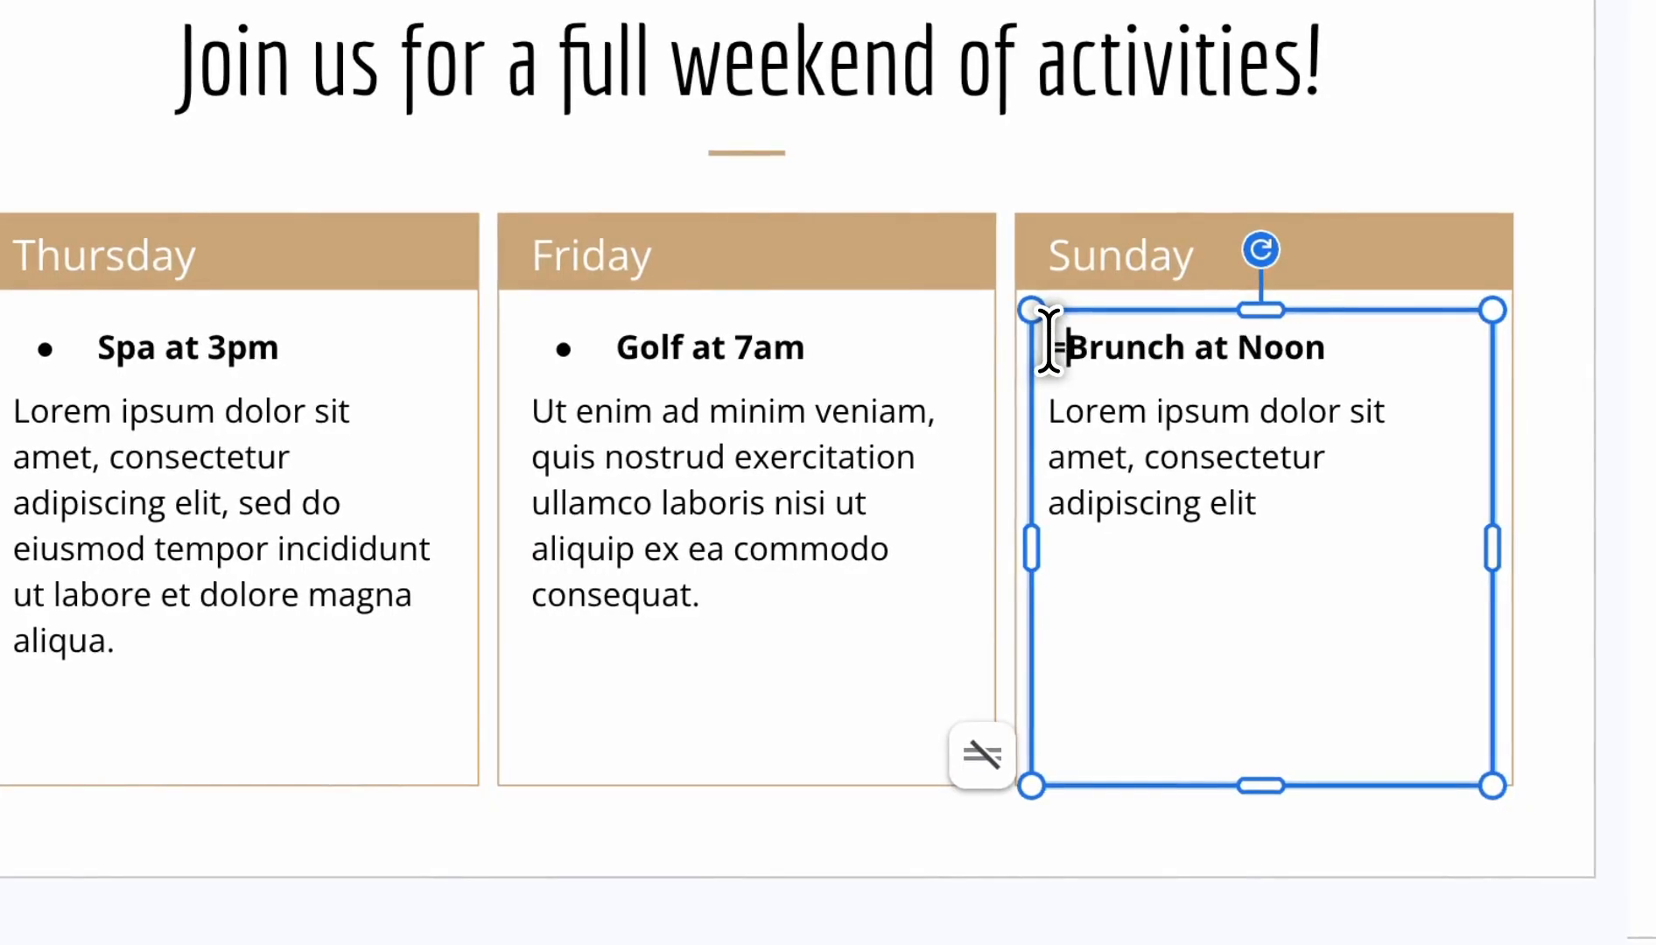
{"action": "type", "text": "-"}
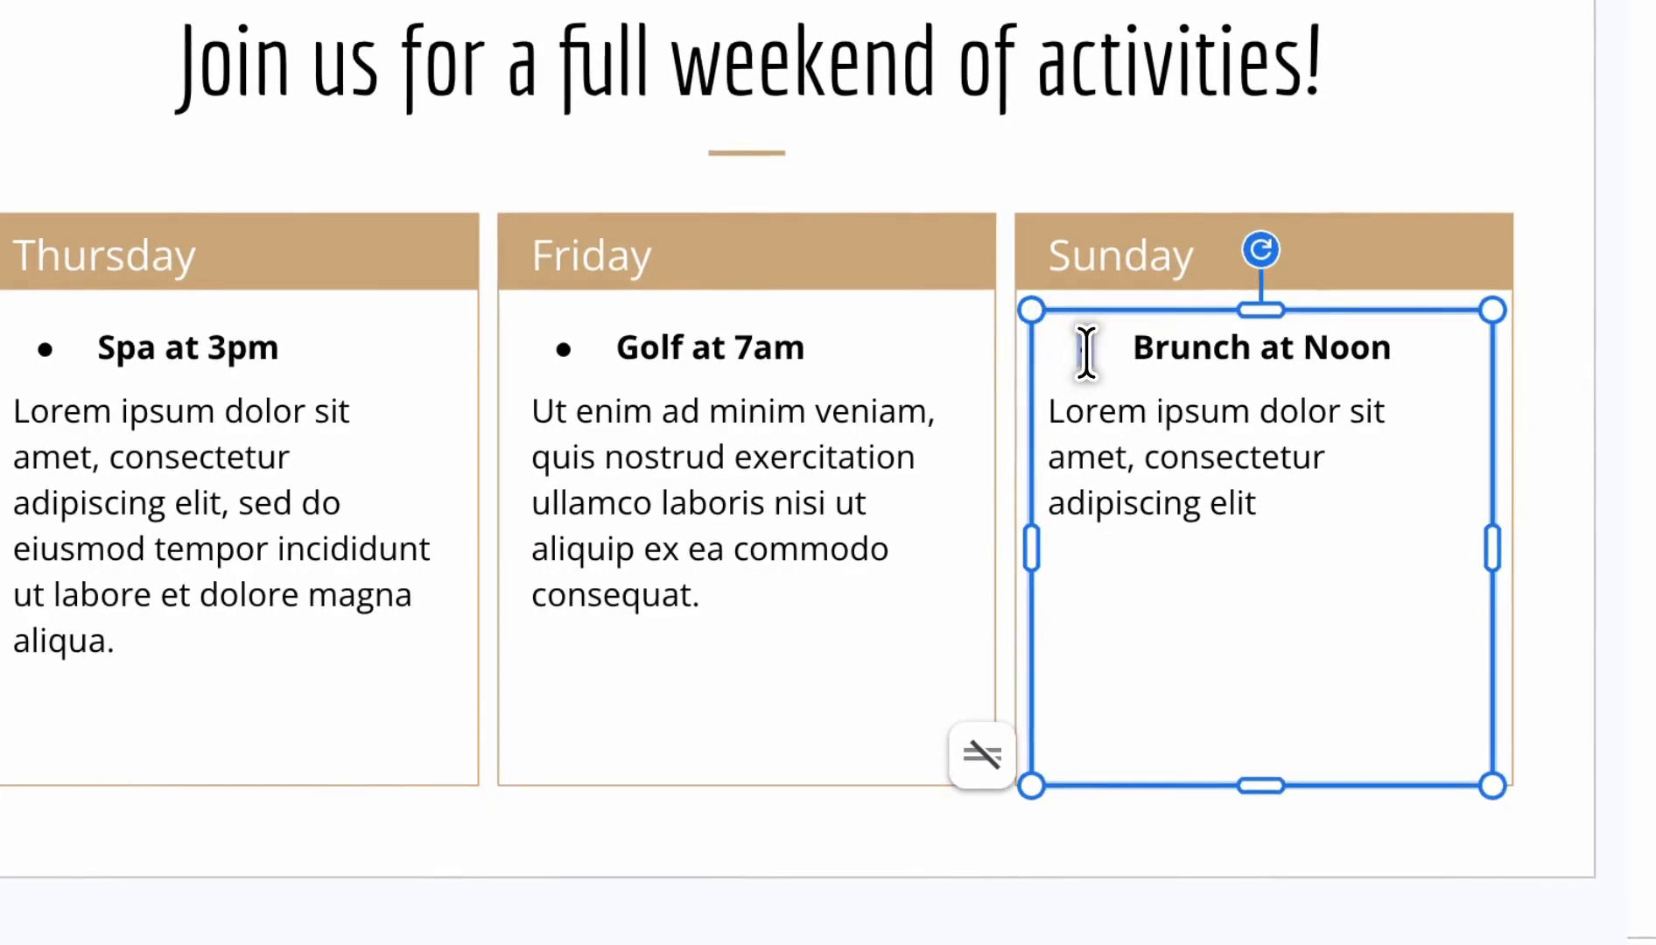
{"action": "right_click", "coordinate": [1084, 350]}
{"action": "left_click", "coordinate": [1183, 600]}
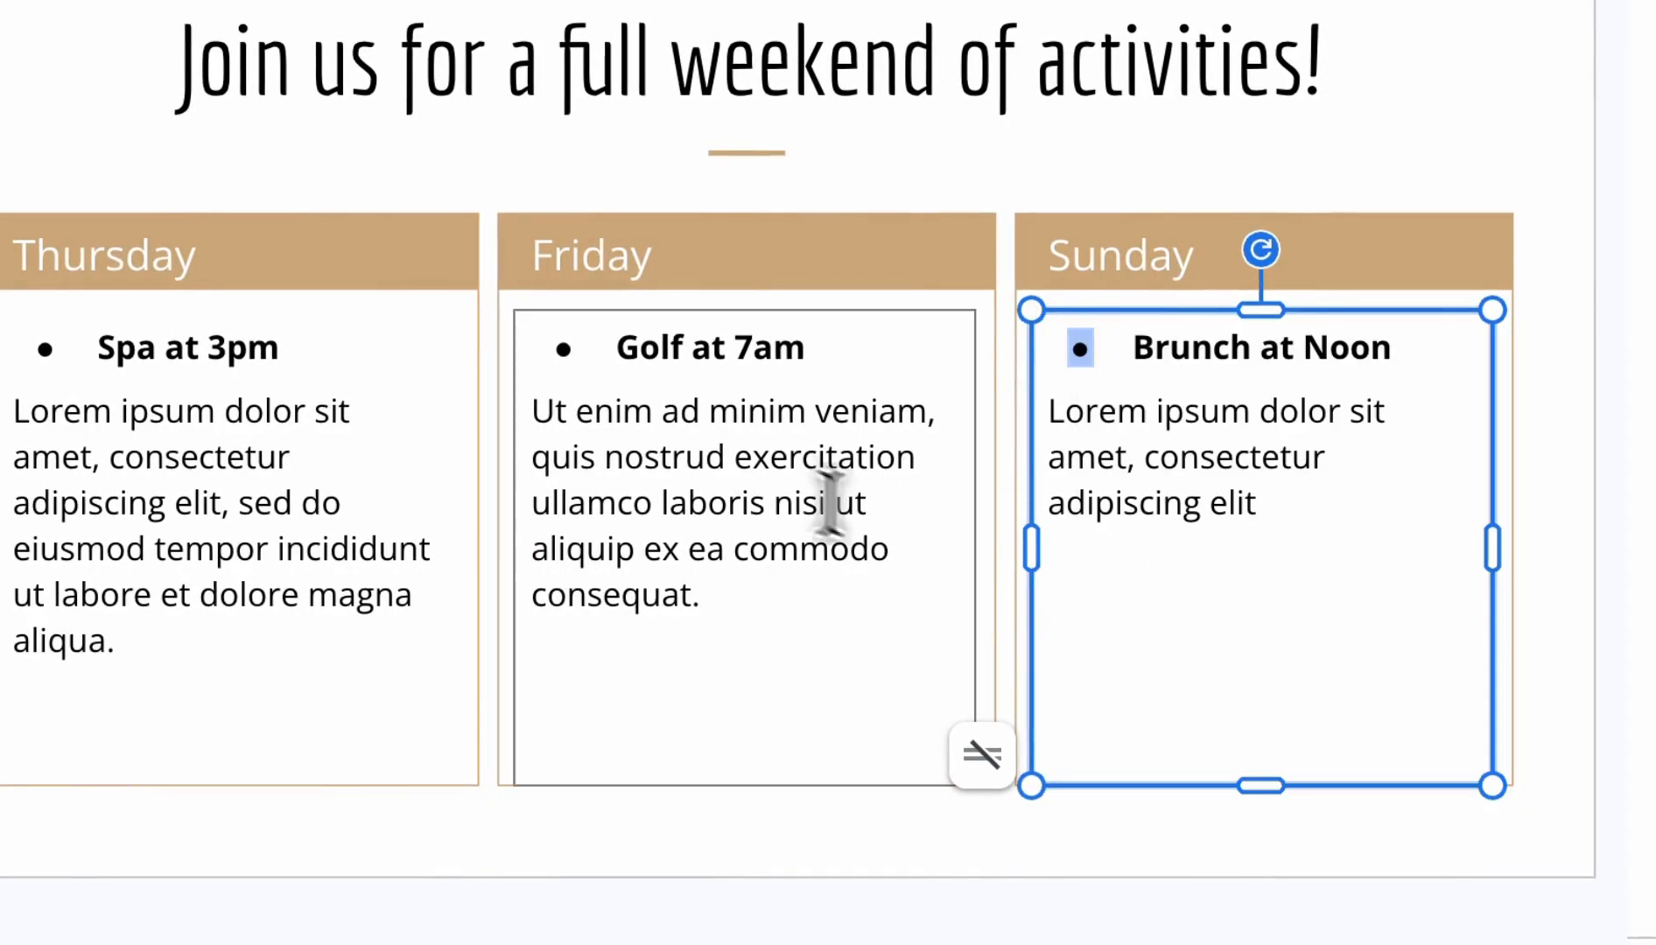
{"action": "left_click", "coordinate": [836, 462]}
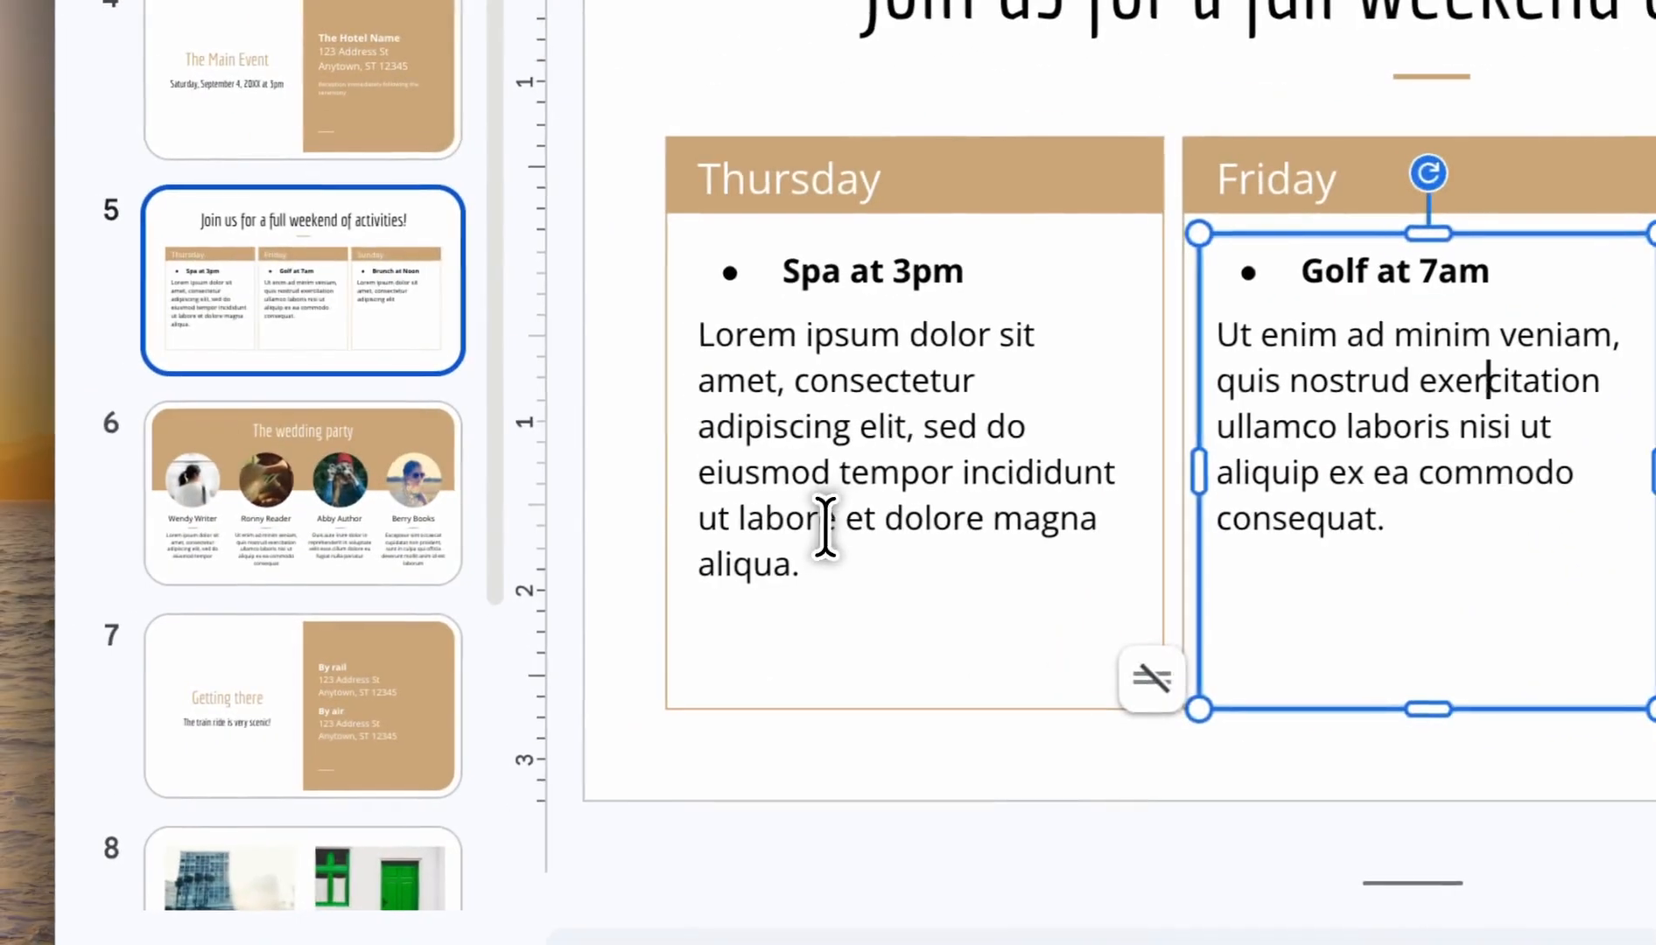
{"action": "left_click", "coordinate": [825, 523]}
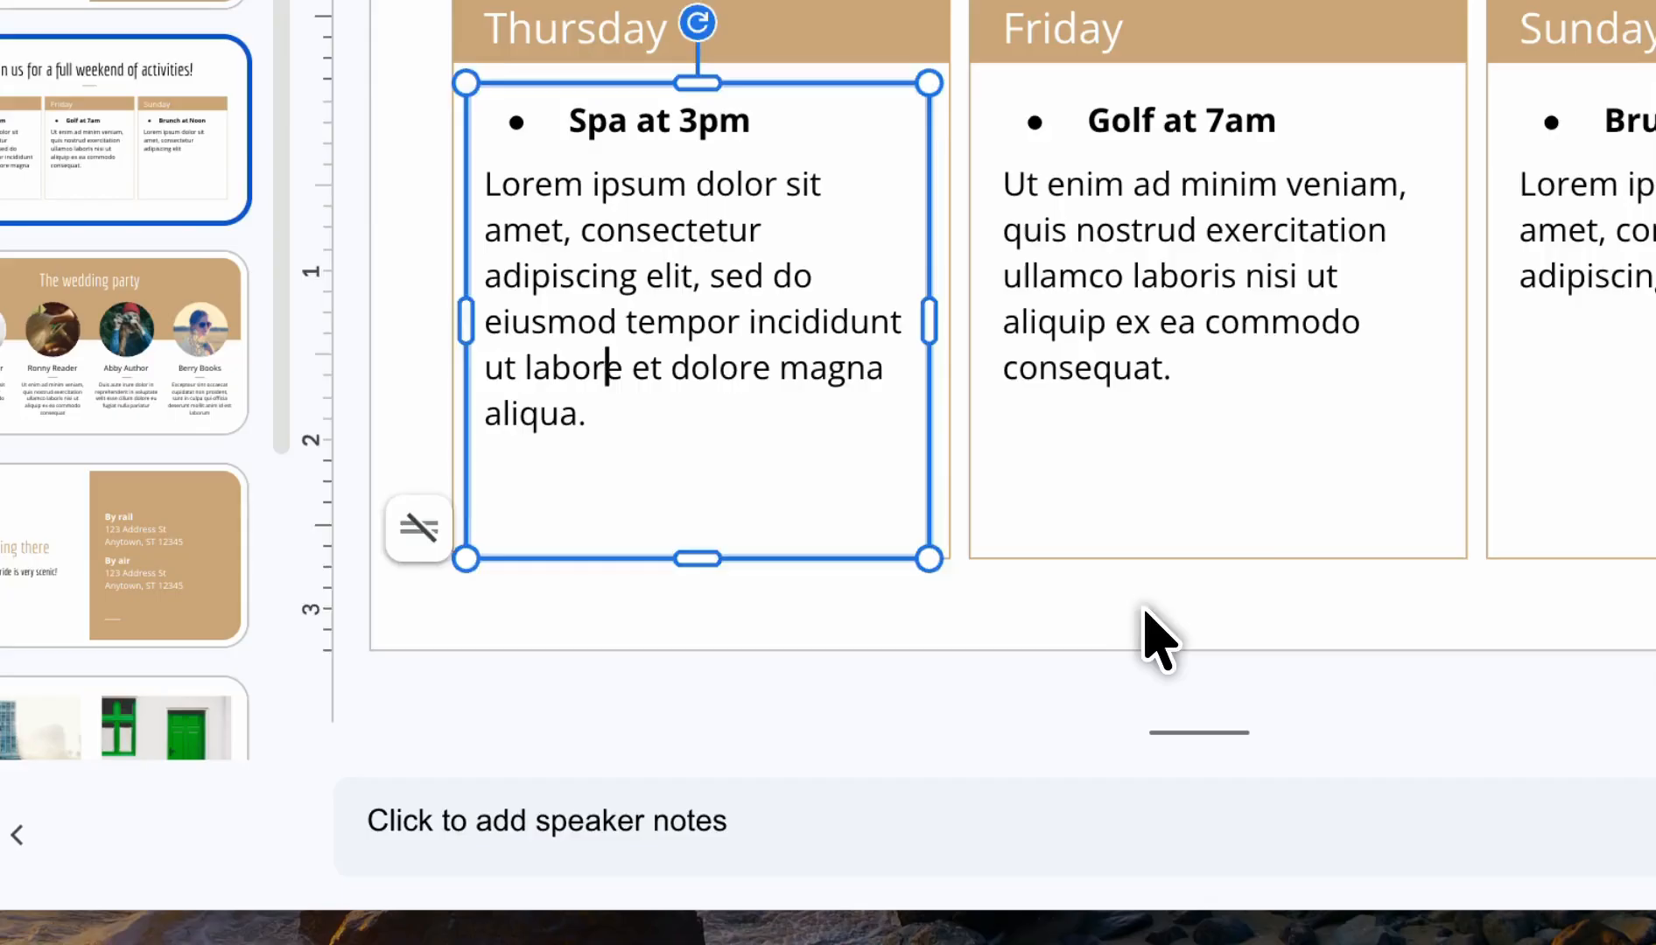
{"action": "left_click", "coordinate": [1145, 611]}
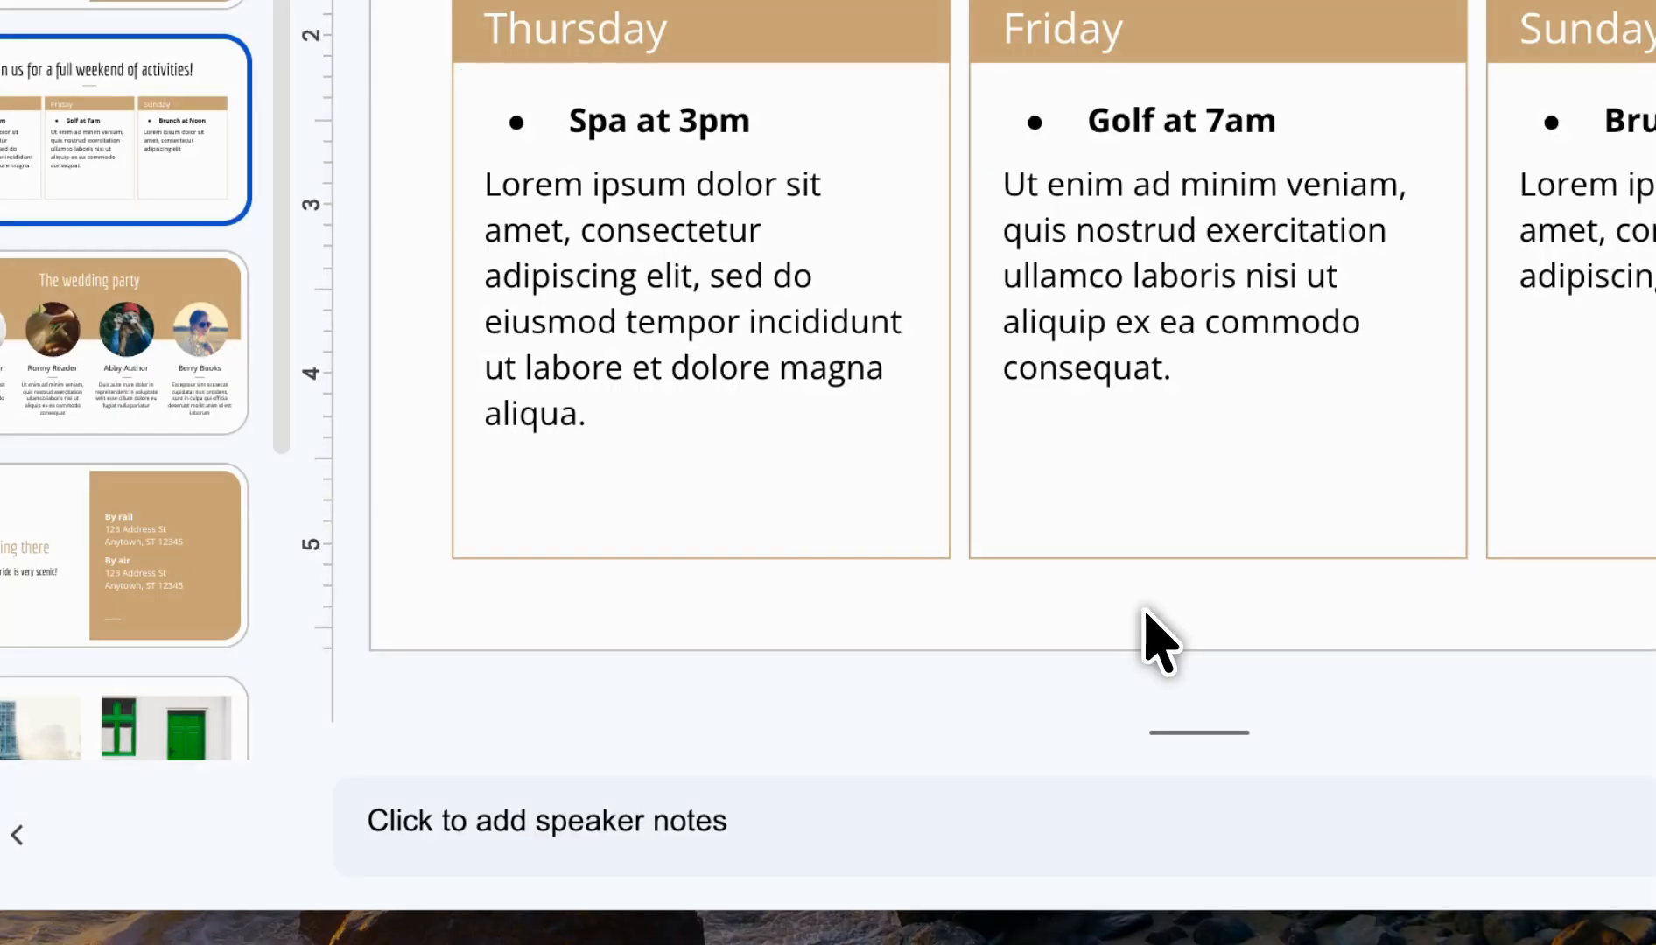